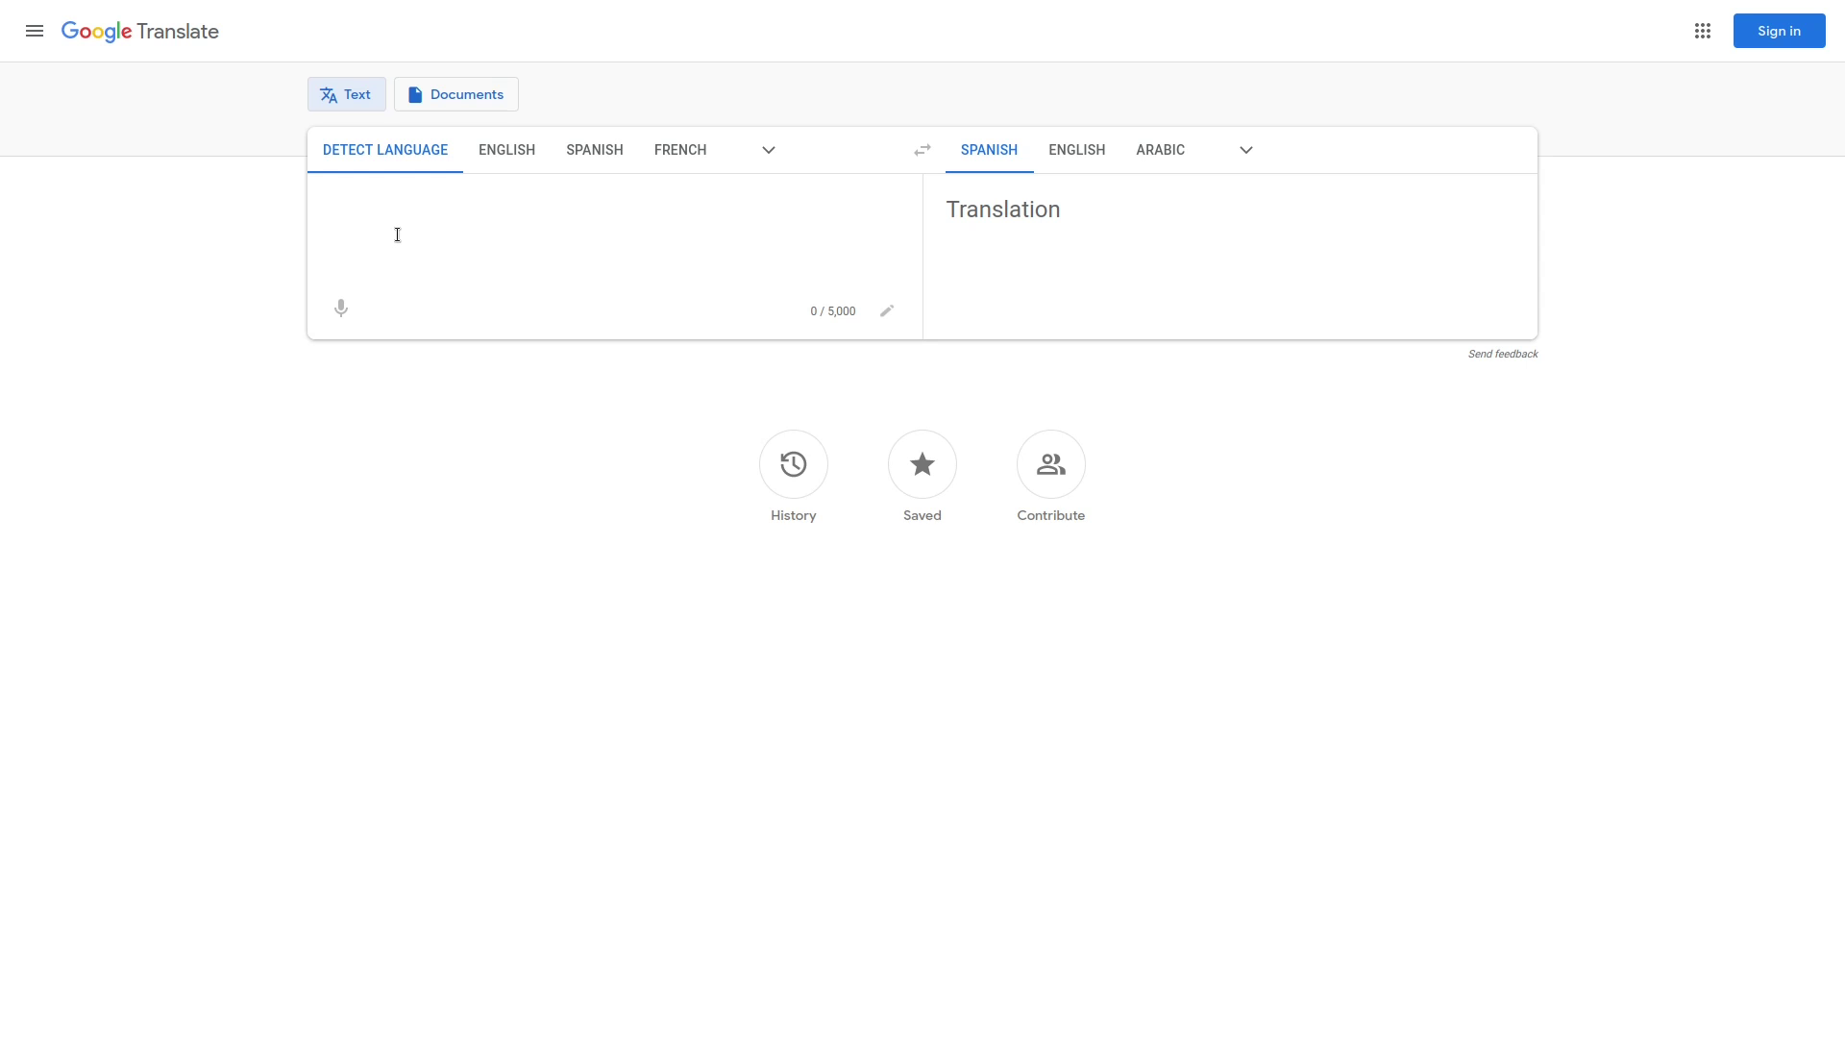
Enter "hello how are you" as the source text in Google Translate.
{"action": "type", "text": "hello how are you"}
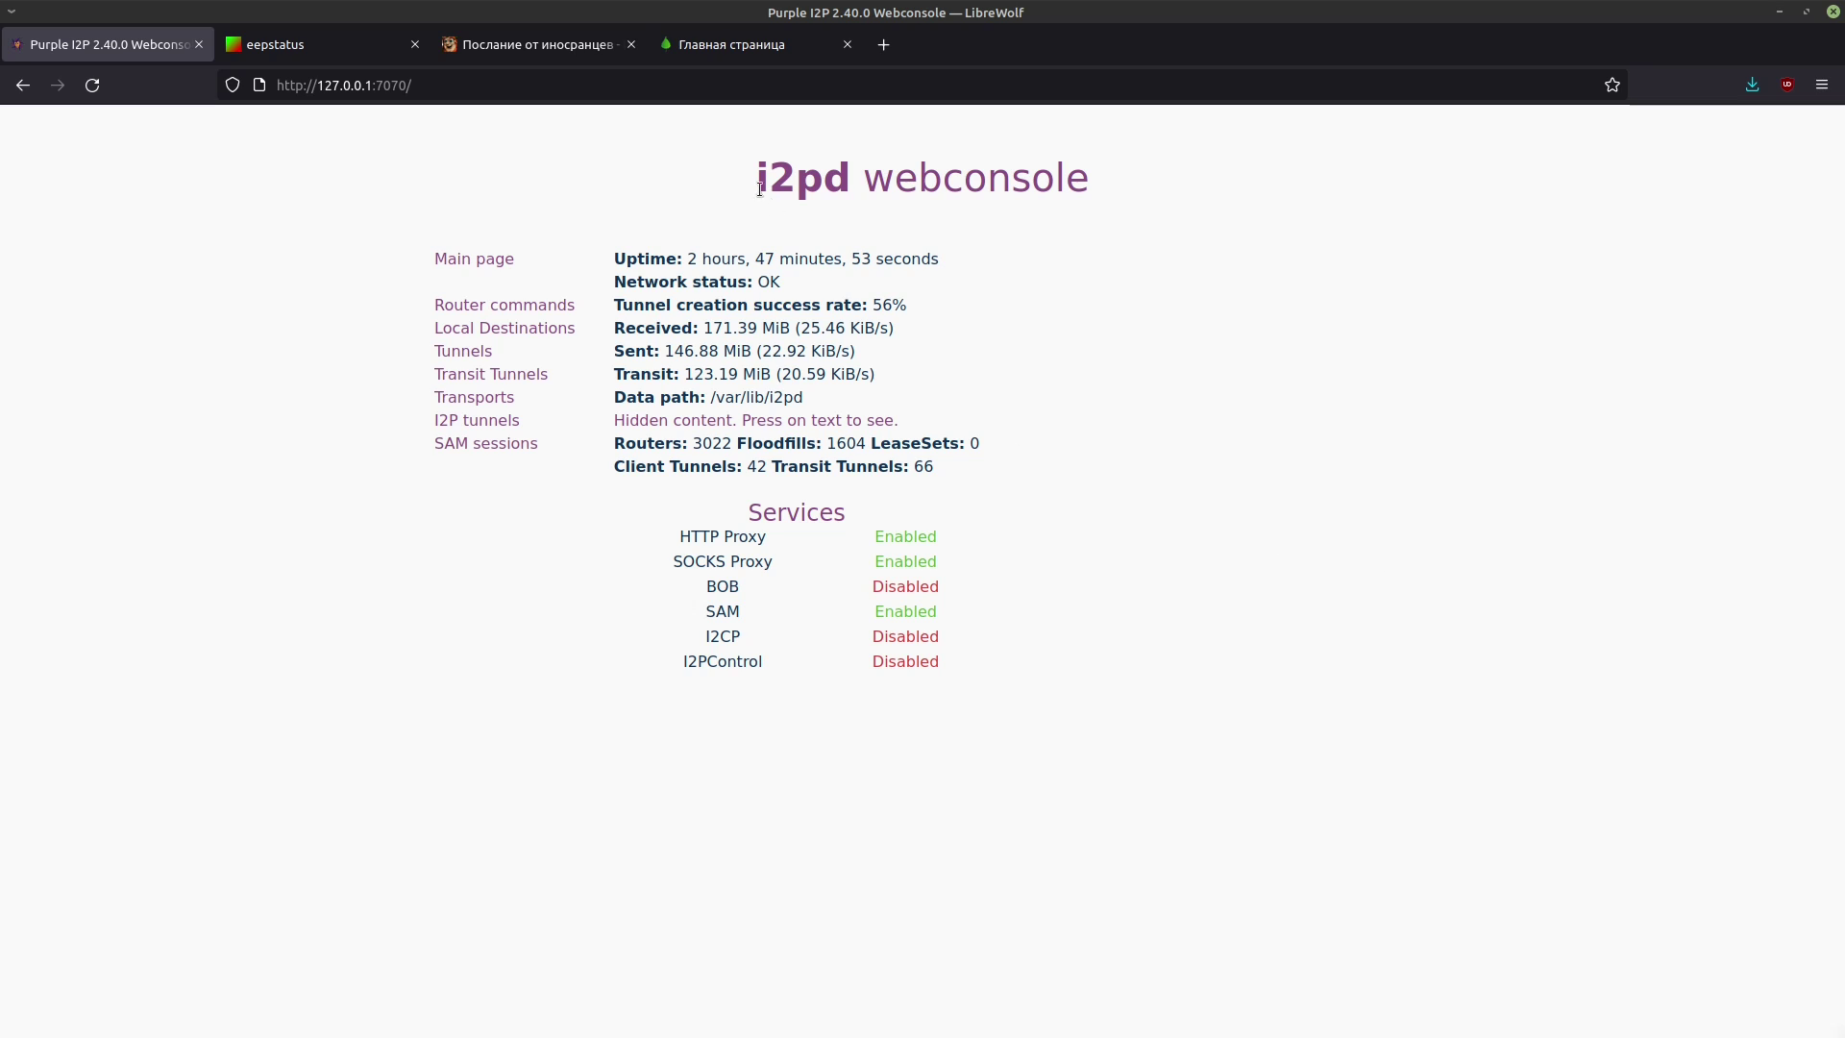
Open the kislitsa.i2p thread in LibreWolf and examine its opening post and the replies quoting English and Russian text.
{"action": "left_click", "coordinate": [556, 45]}
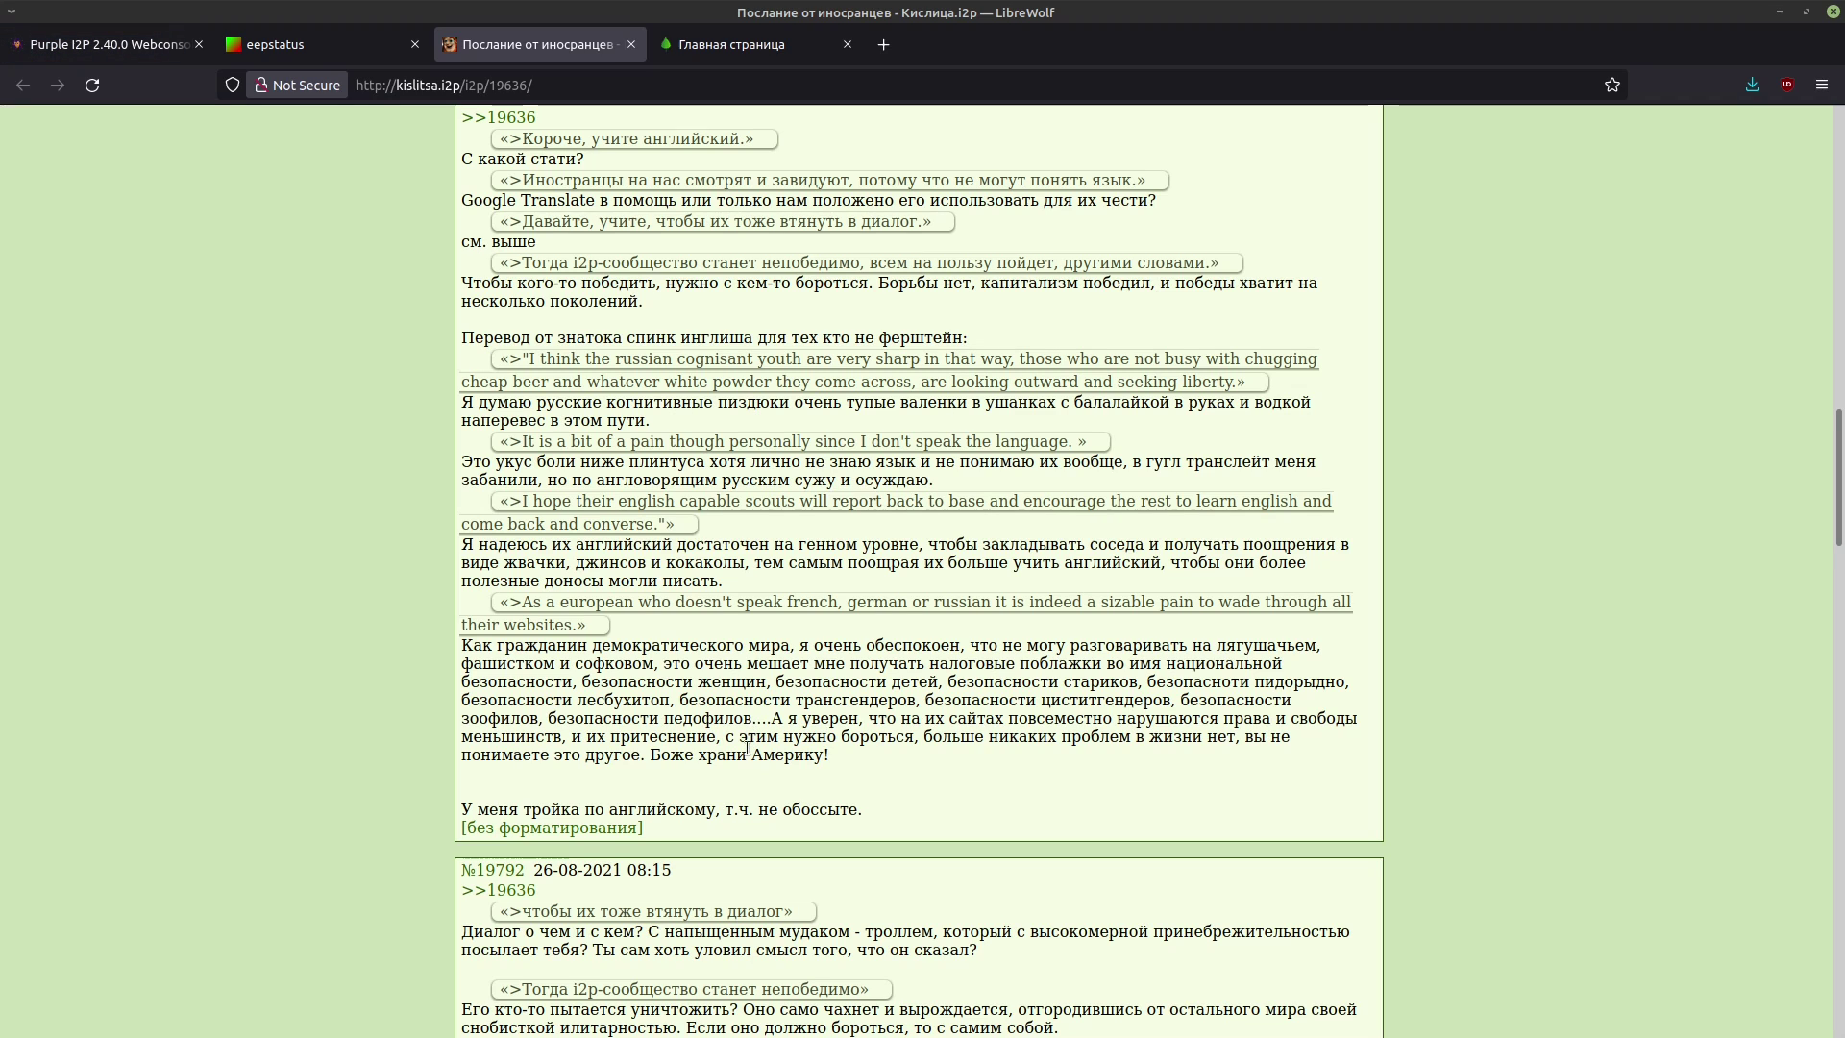
{"action": "scroll", "coordinate": [747, 748], "scroll_direction": "up", "scroll_amount": 10}
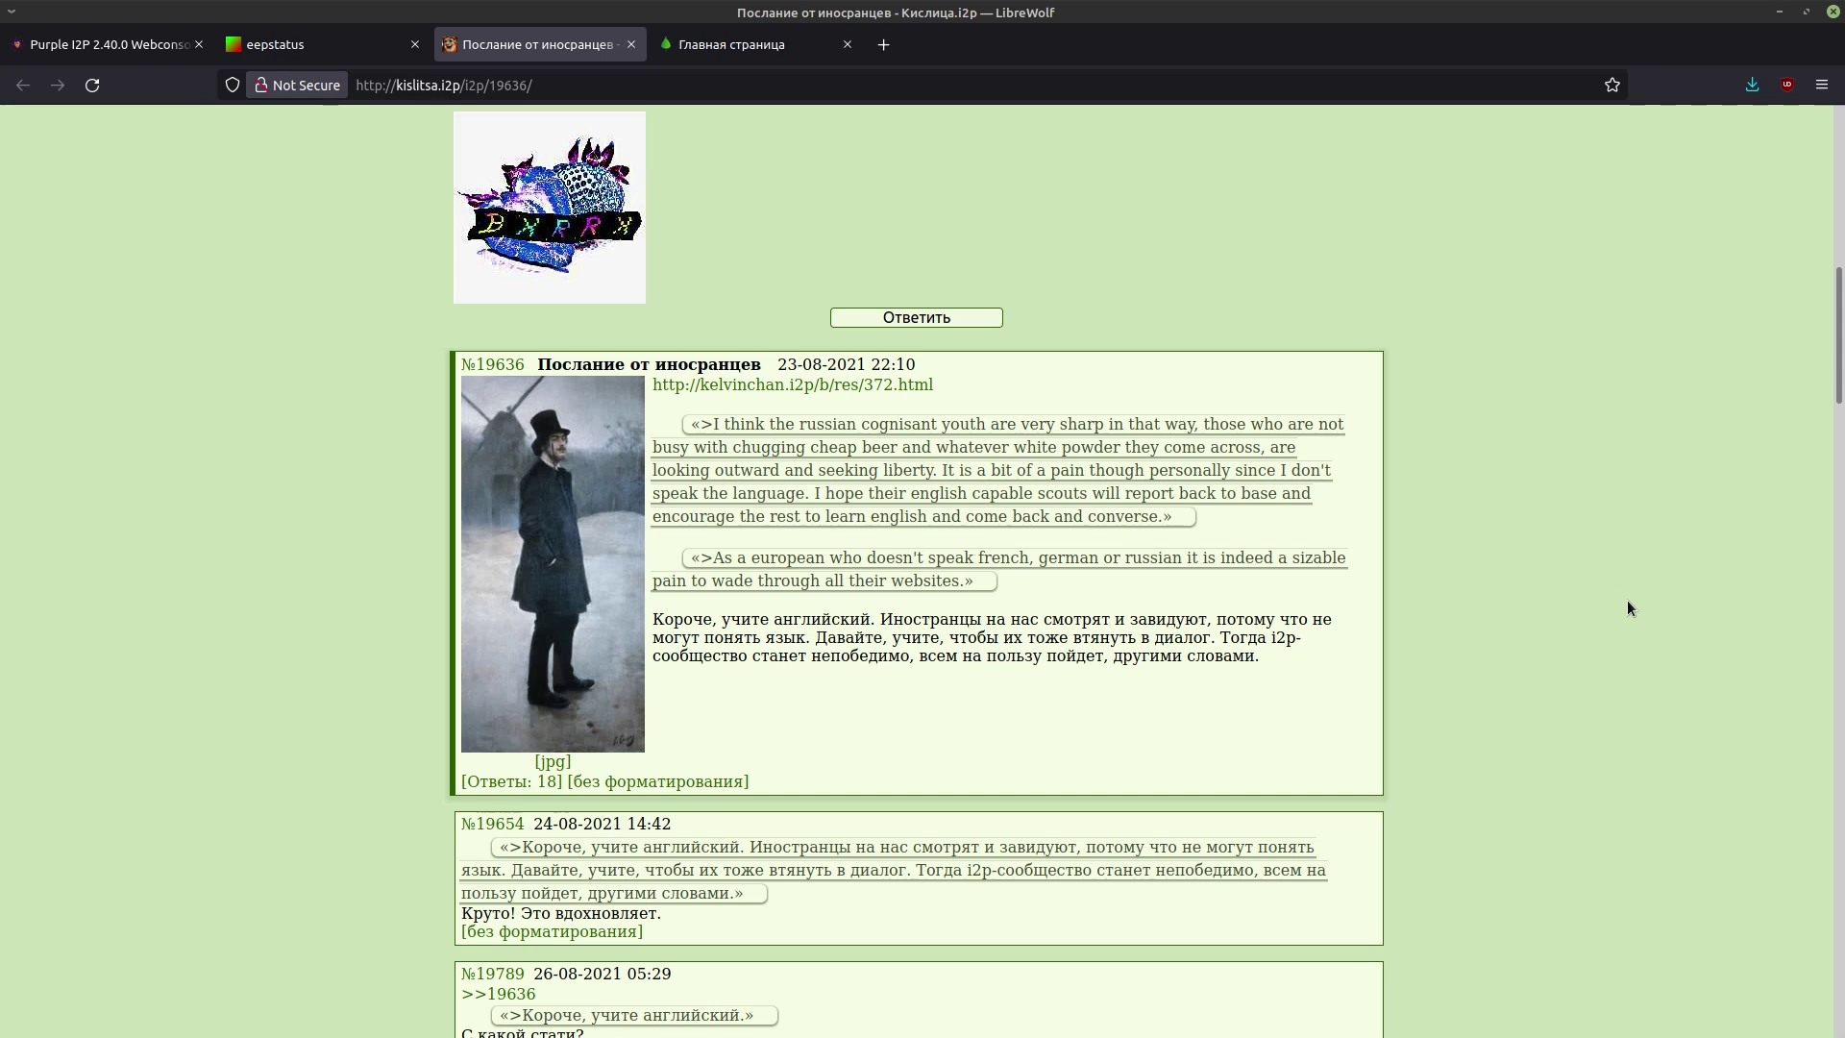
{"action": "scroll", "coordinate": [1593, 616], "scroll_direction": "down", "scroll_amount": 2}
{"action": "scroll", "coordinate": [1593, 622], "scroll_direction": "down", "scroll_amount": 1}
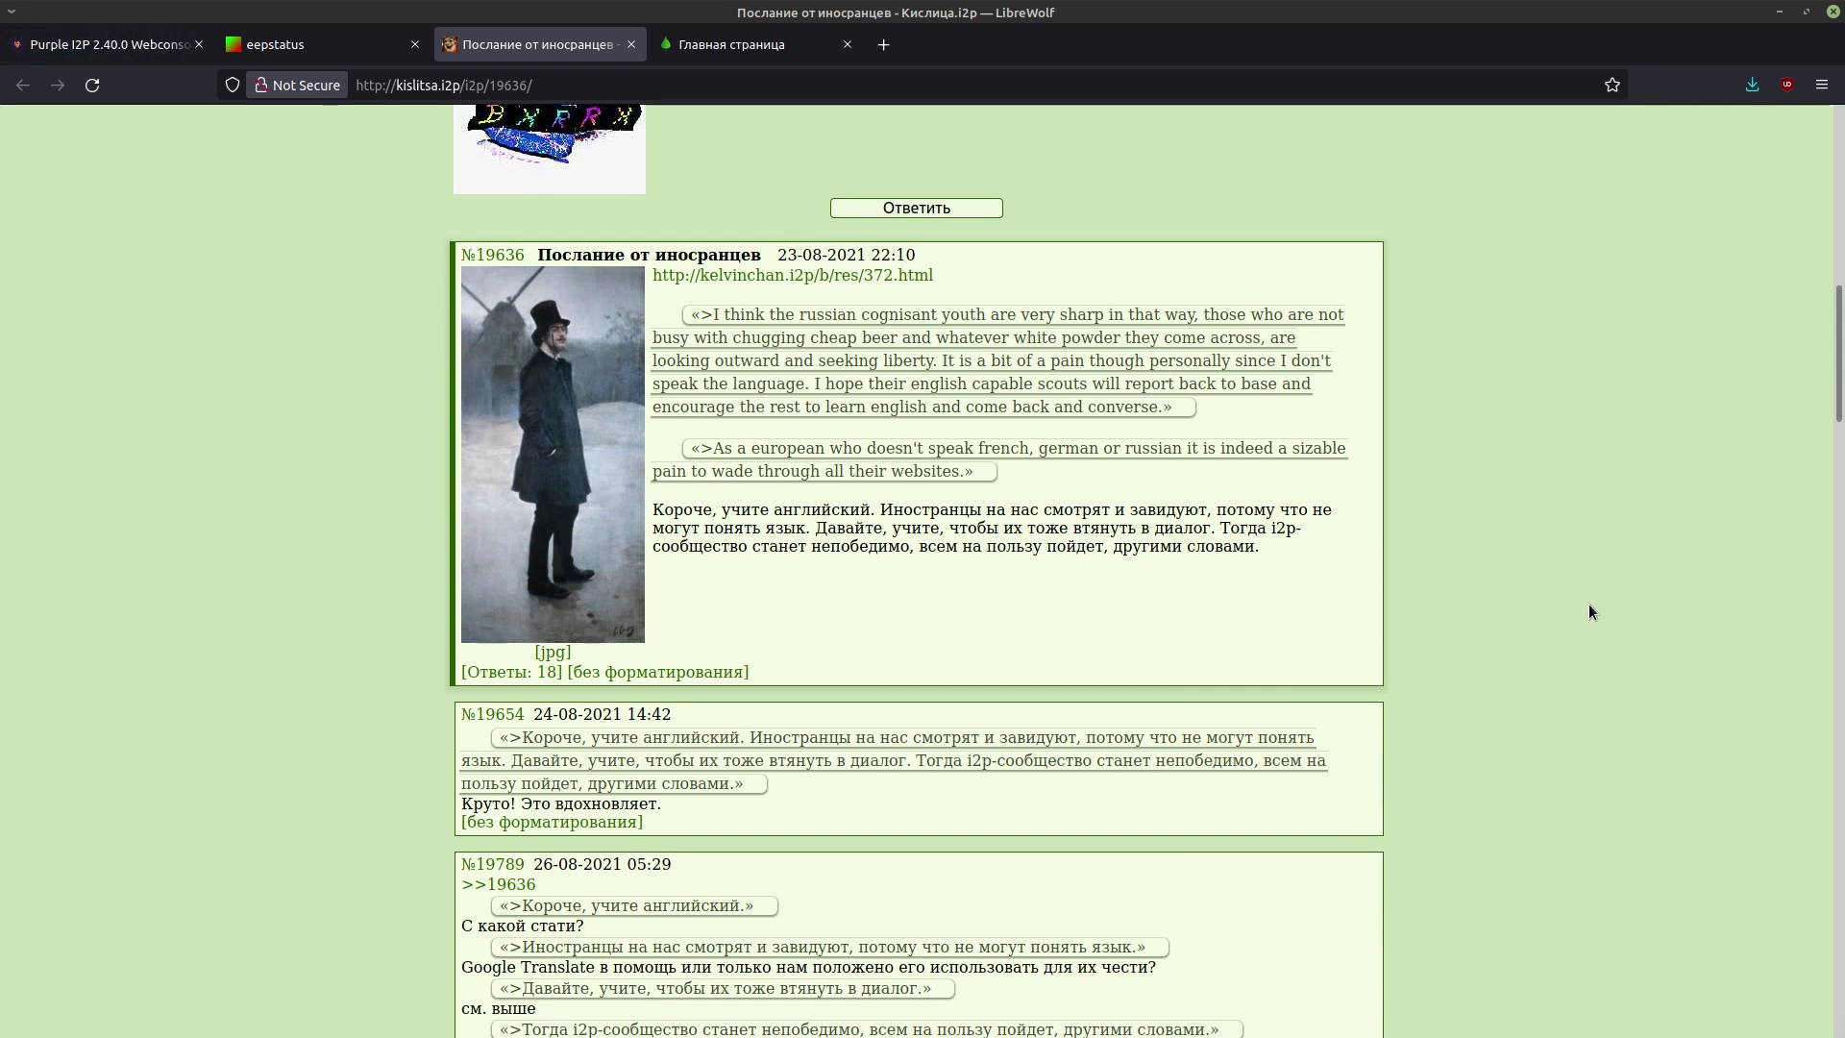
{"action": "scroll", "coordinate": [1583, 604], "scroll_direction": "down", "scroll_amount": 5}
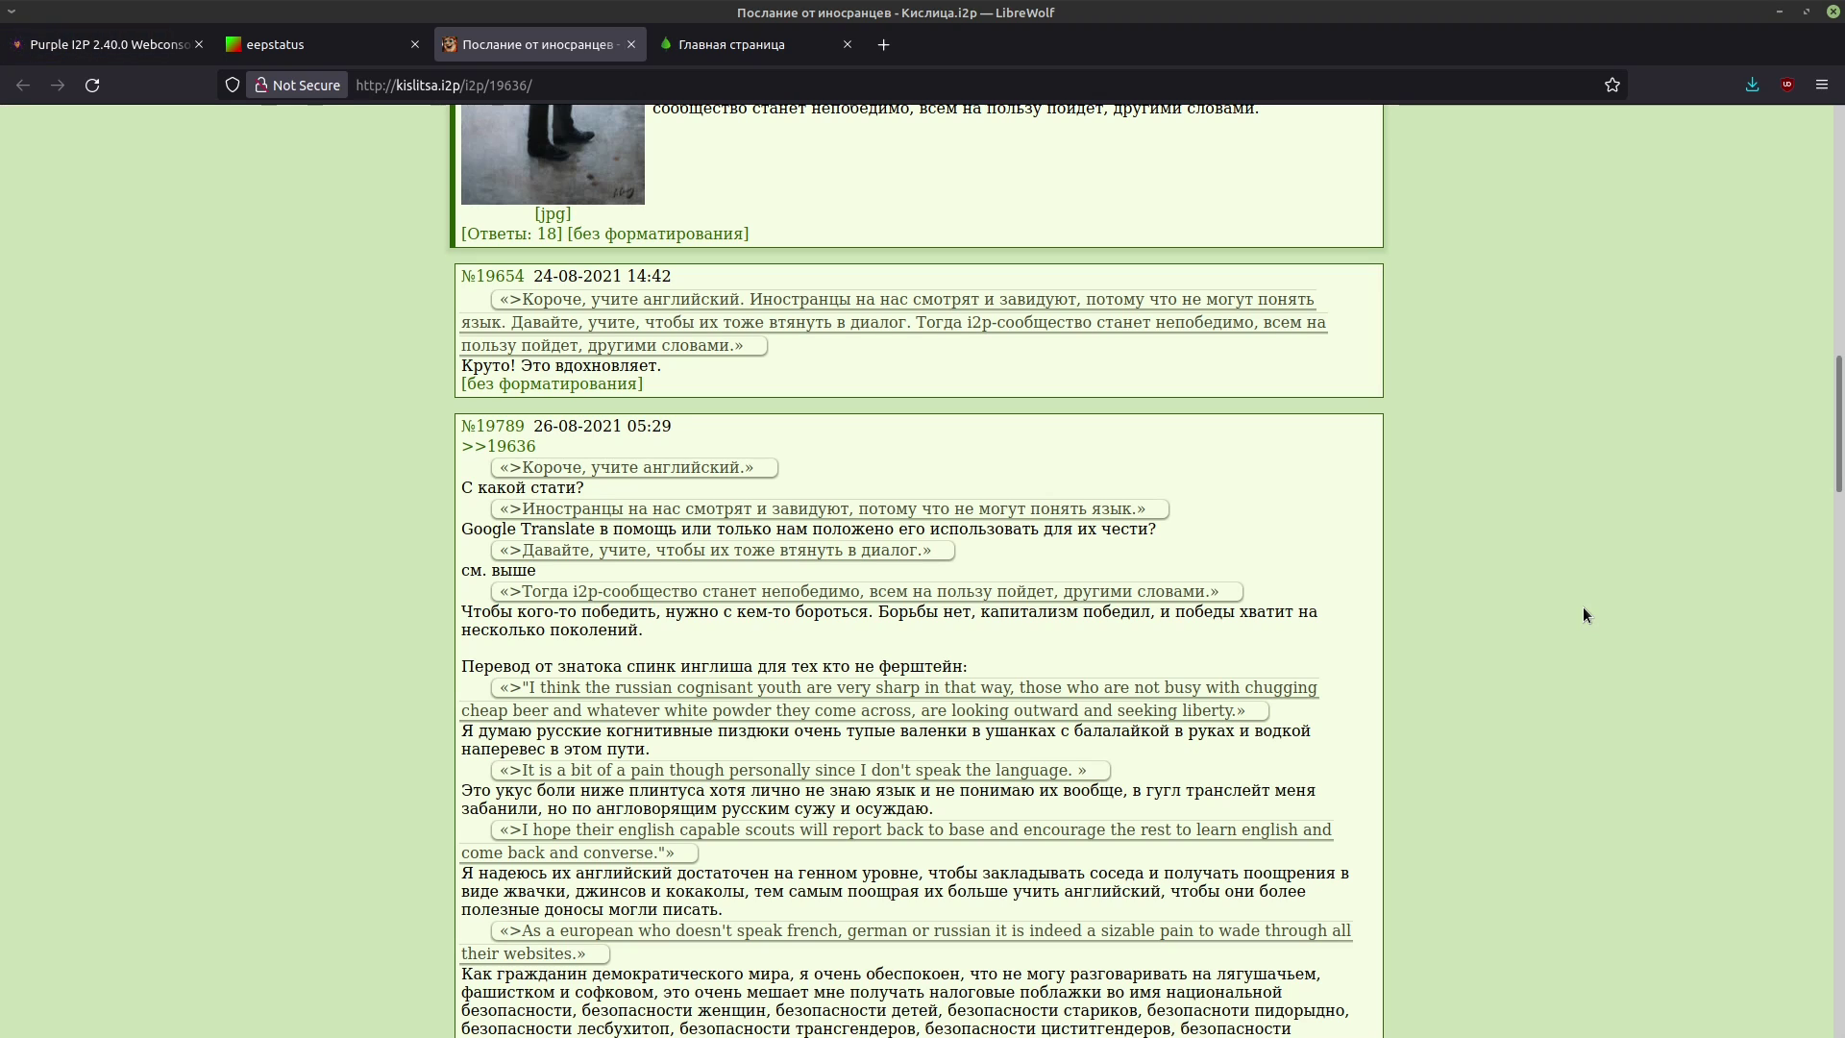
{"action": "scroll", "coordinate": [1441, 358], "scroll_direction": "up", "scroll_amount": 3}
{"action": "scroll", "coordinate": [1480, 441], "scroll_direction": "up", "scroll_amount": 1}
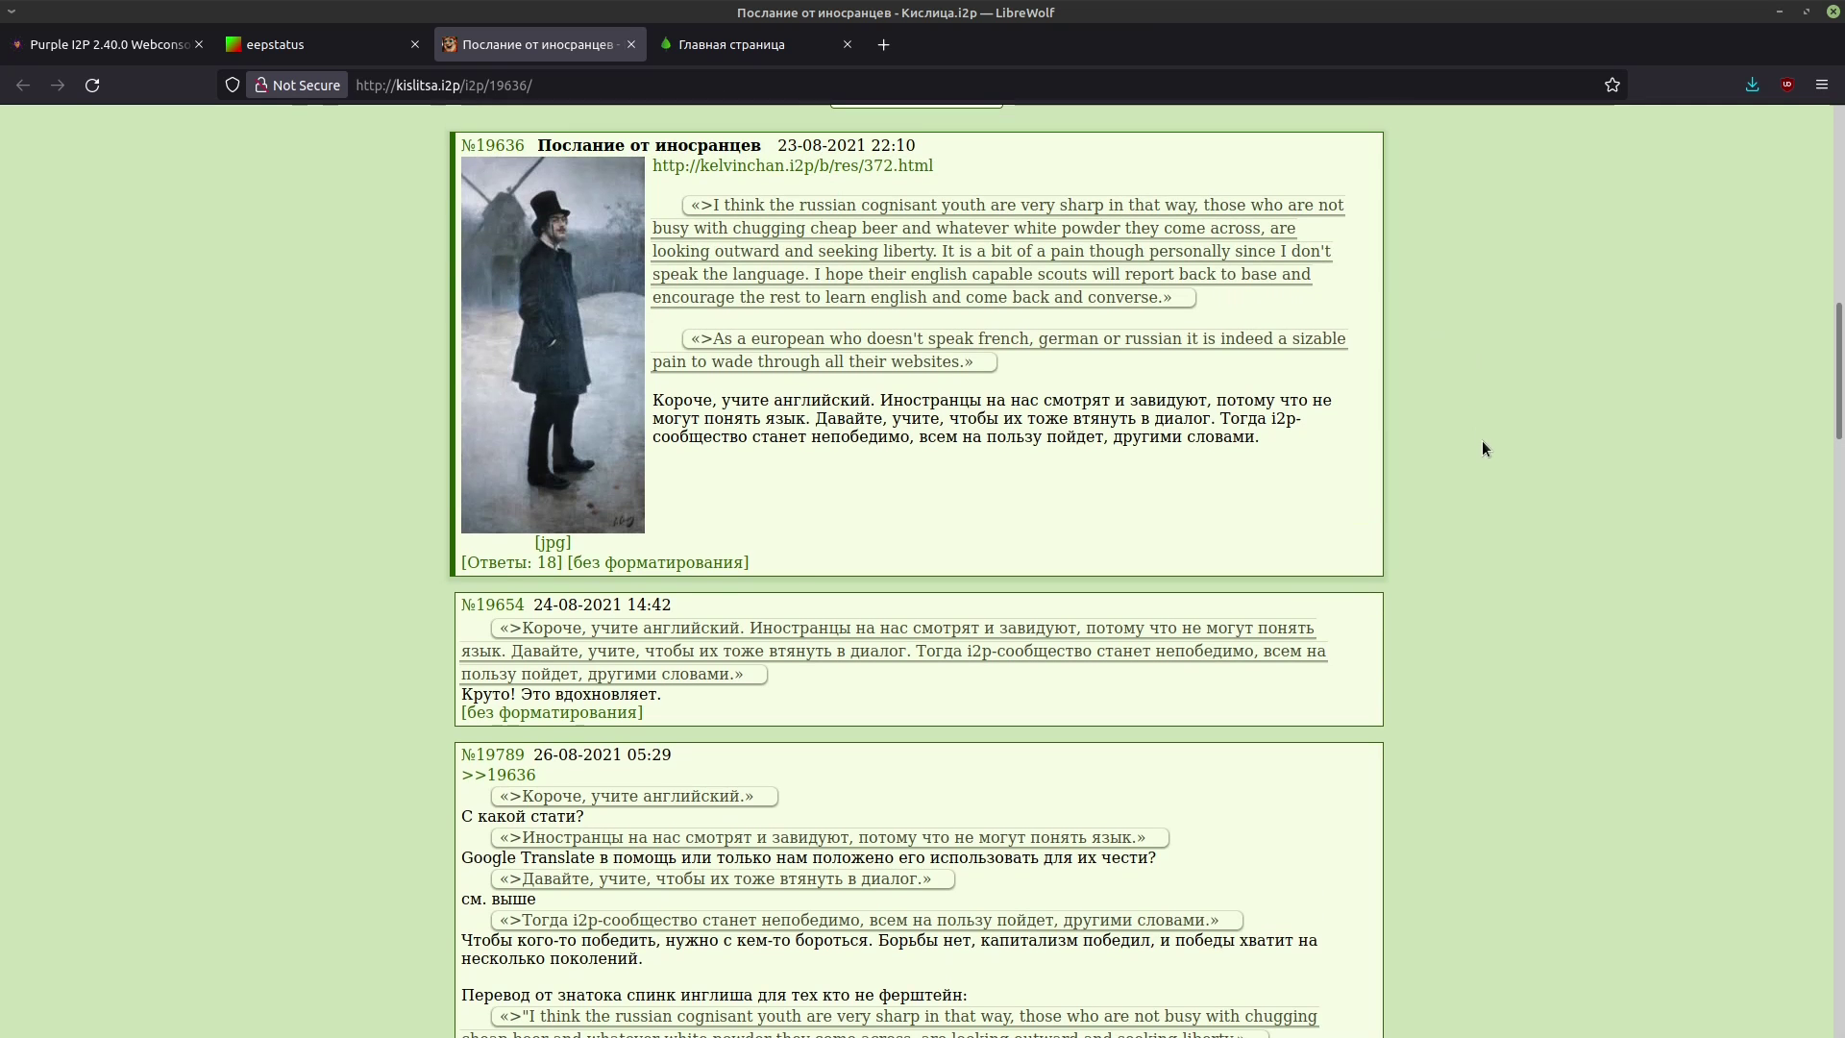
{"action": "scroll", "coordinate": [1472, 437], "scroll_direction": "up", "scroll_amount": 1}
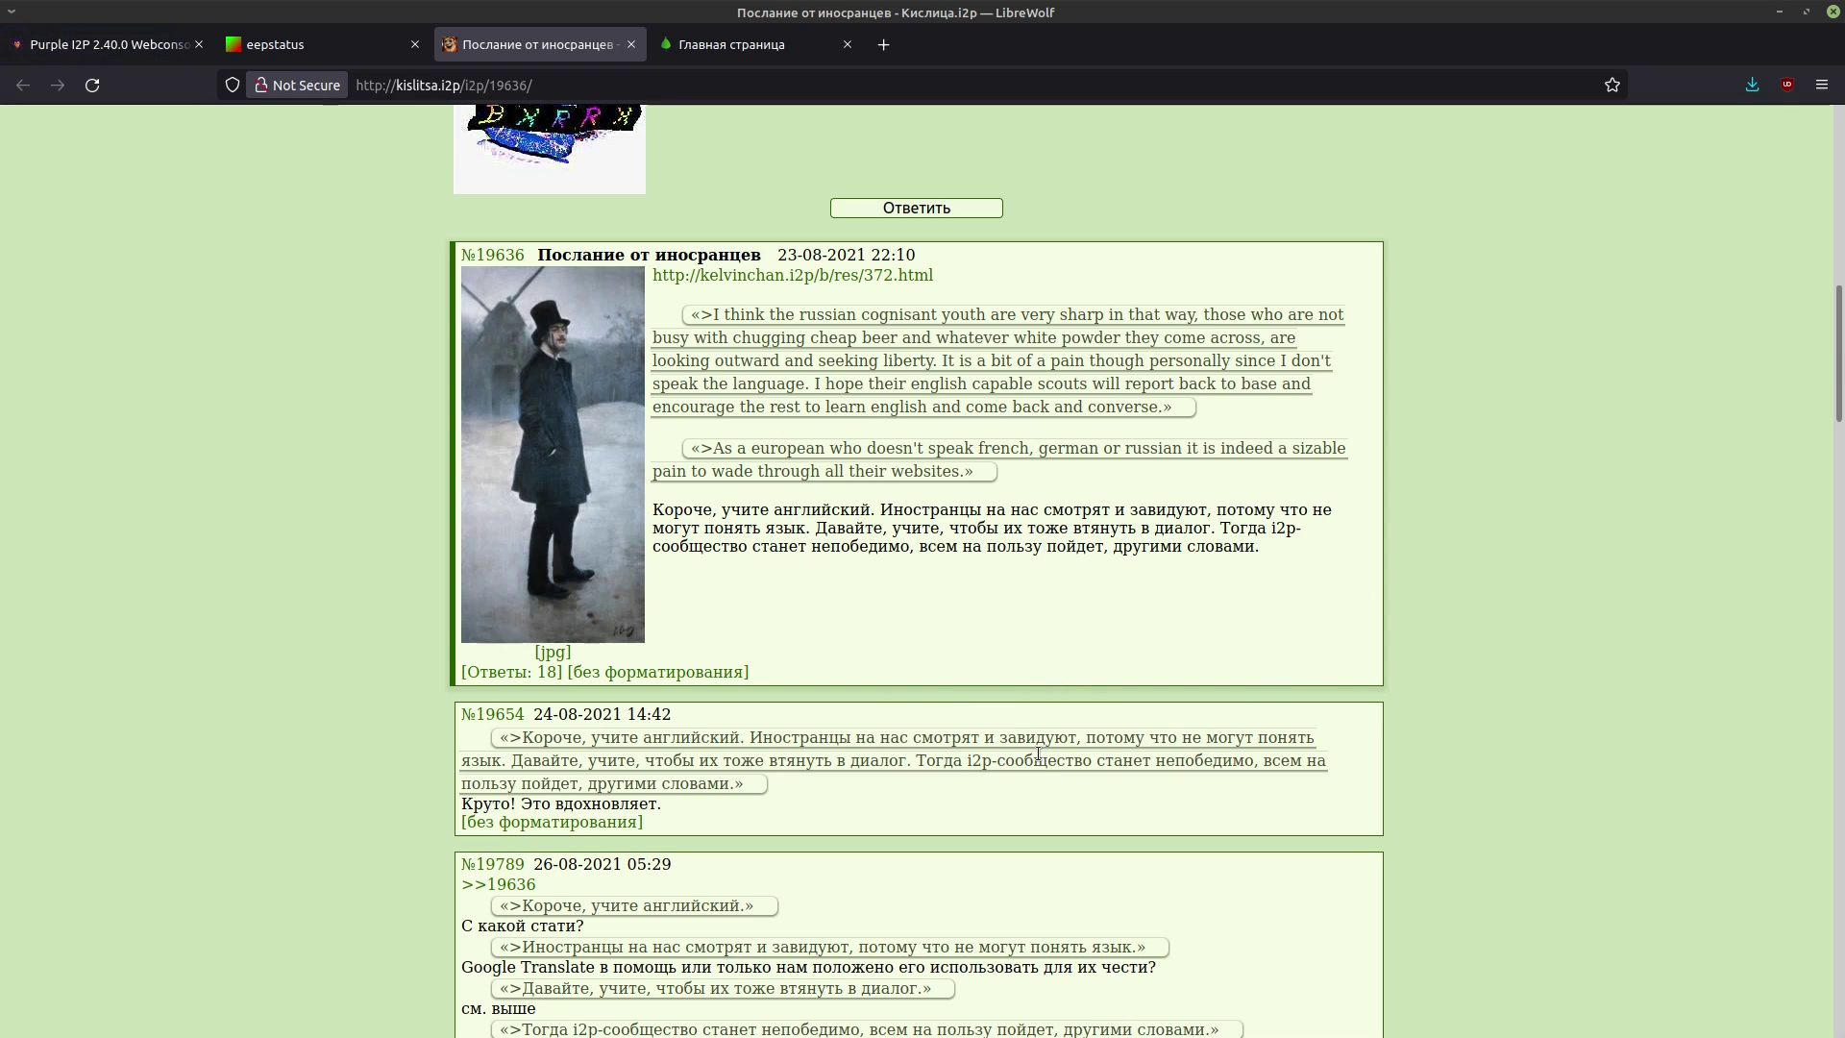
{"action": "scroll", "coordinate": [1405, 579], "scroll_direction": "down", "scroll_amount": 2}
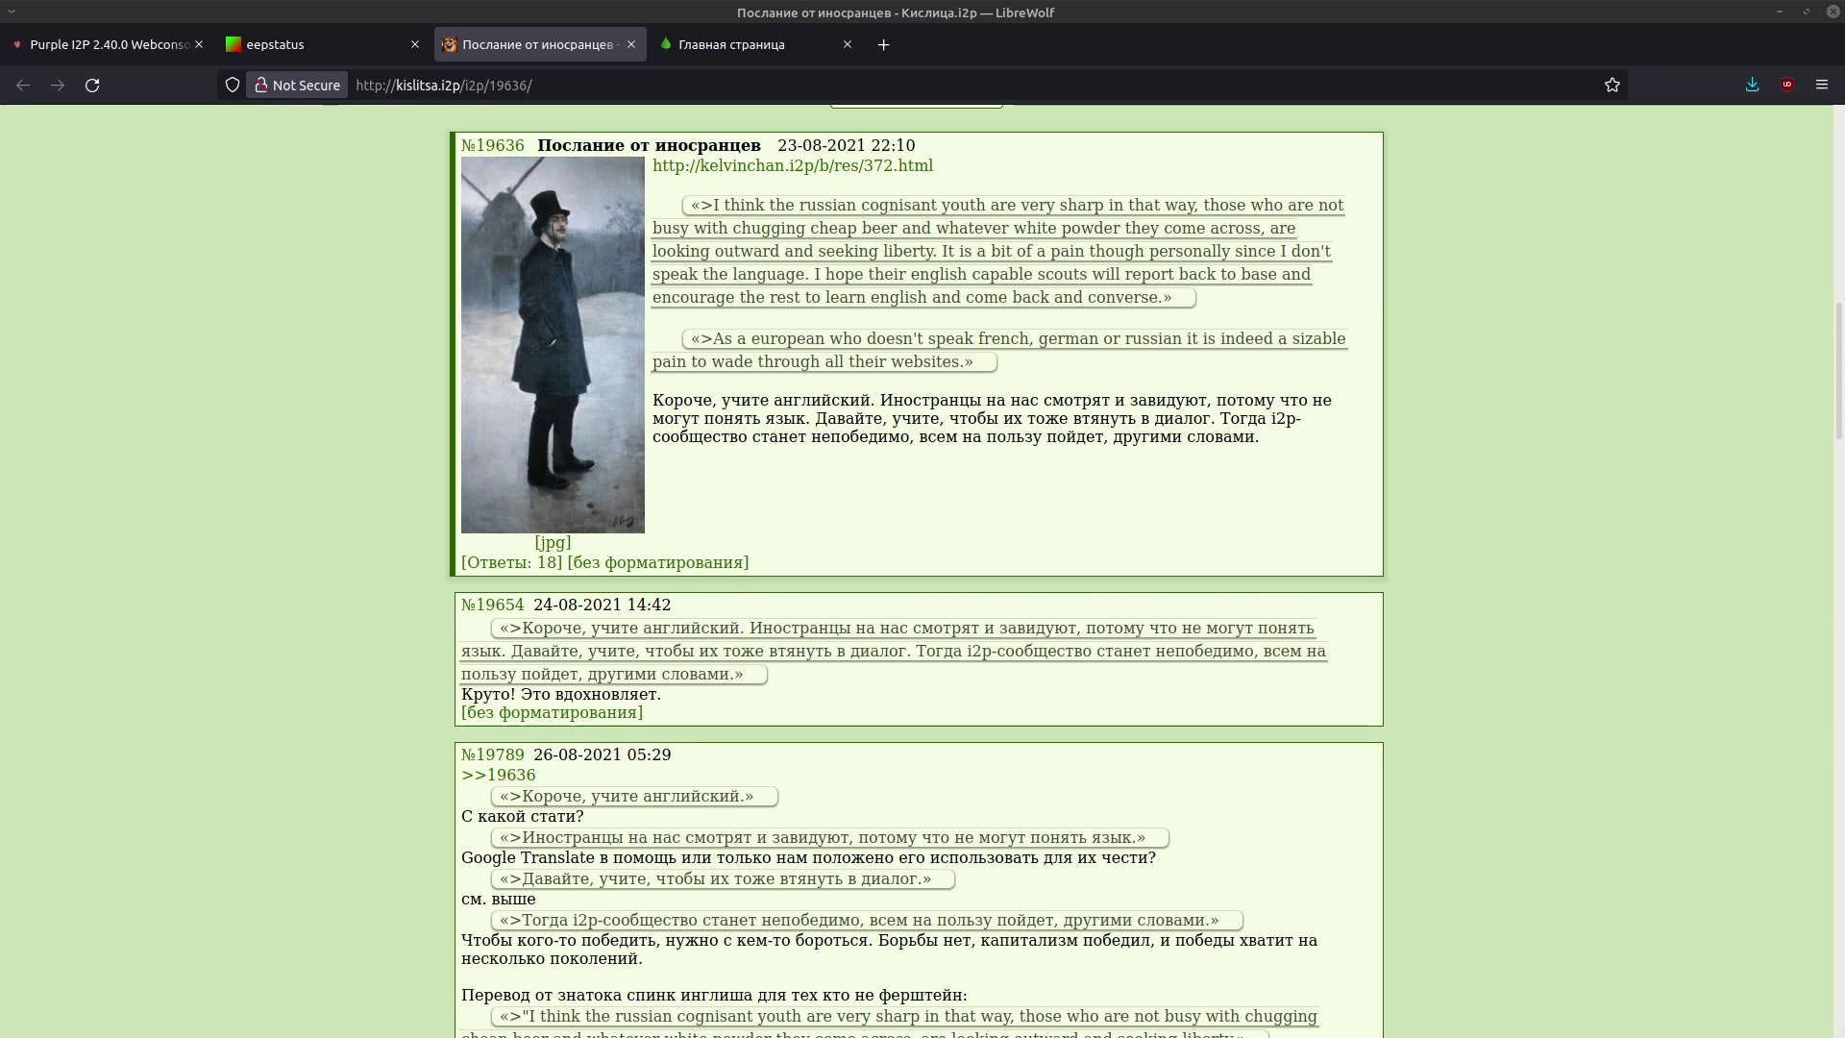
Bring the Argos Translate window into view, and examine the argos-translate GitHub repository's file list and README.
{"action": "left_click_drag", "start_coordinate": [144, 207], "coordinate": [1059, 328]}
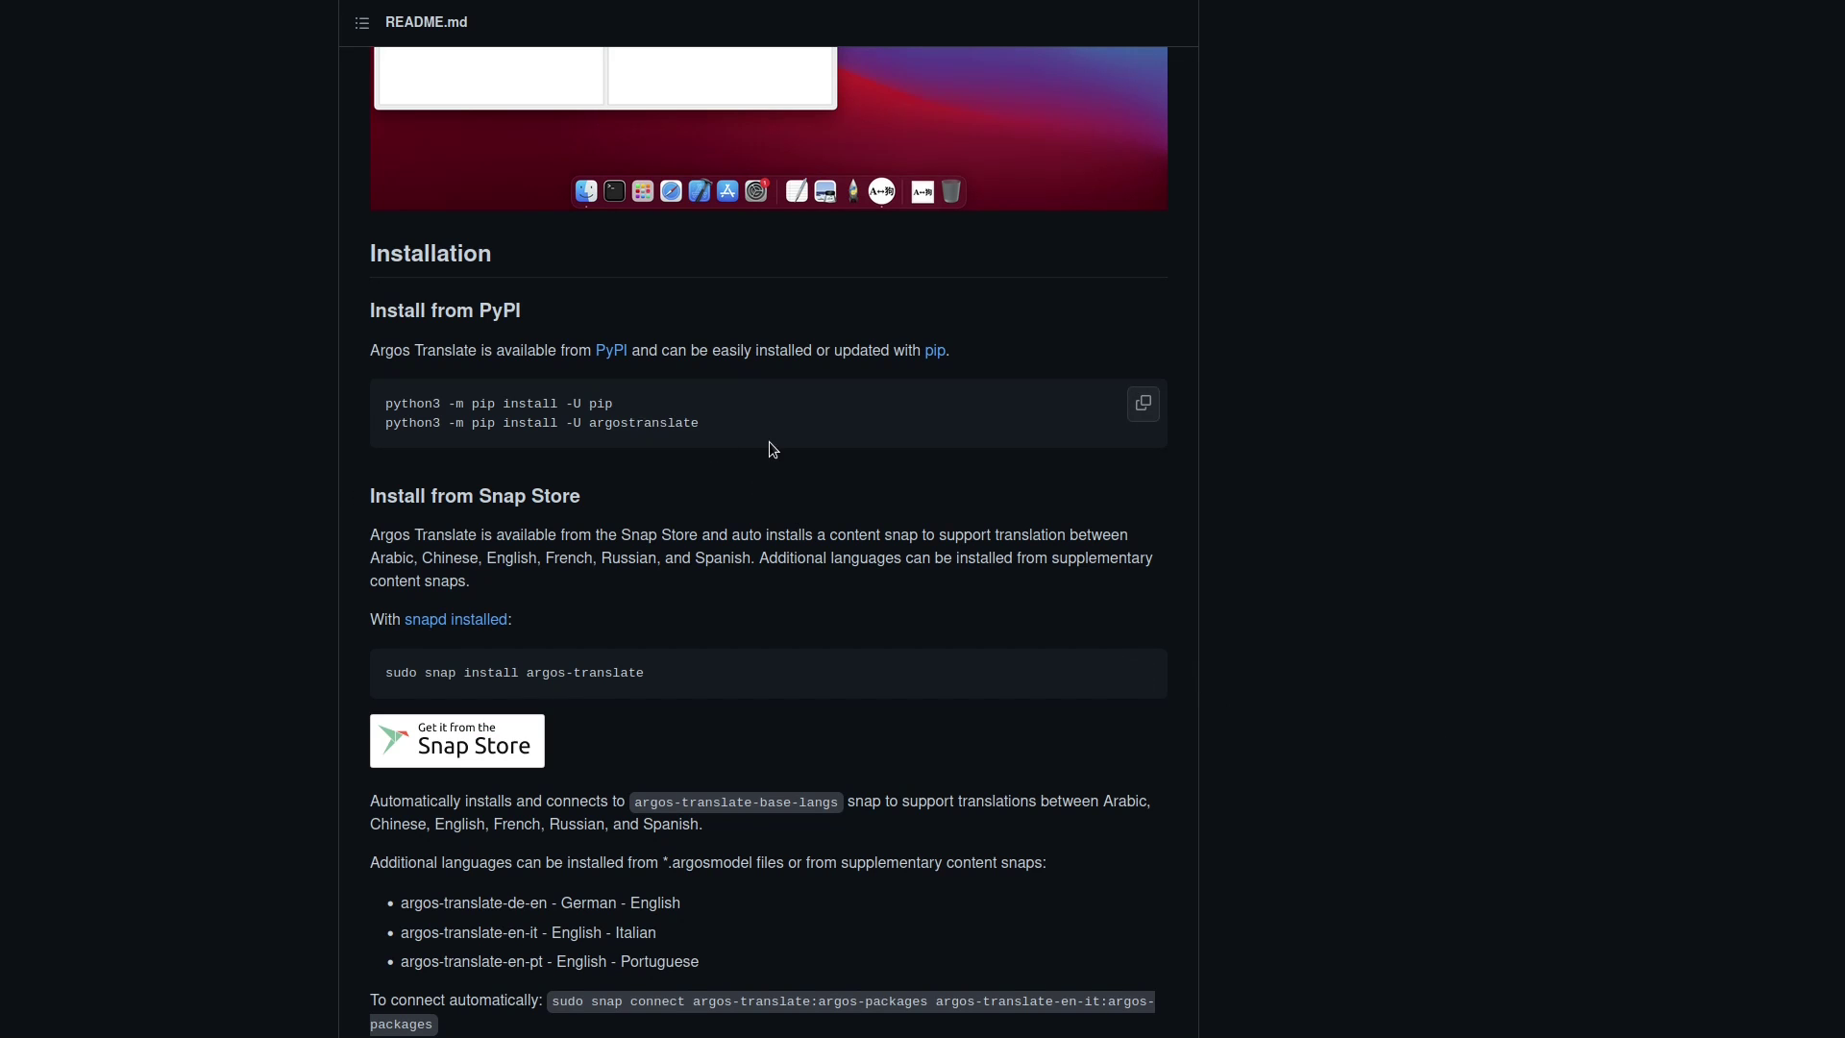
{"action": "scroll", "coordinate": [1588, 545], "scroll_direction": "up", "scroll_amount": 20}
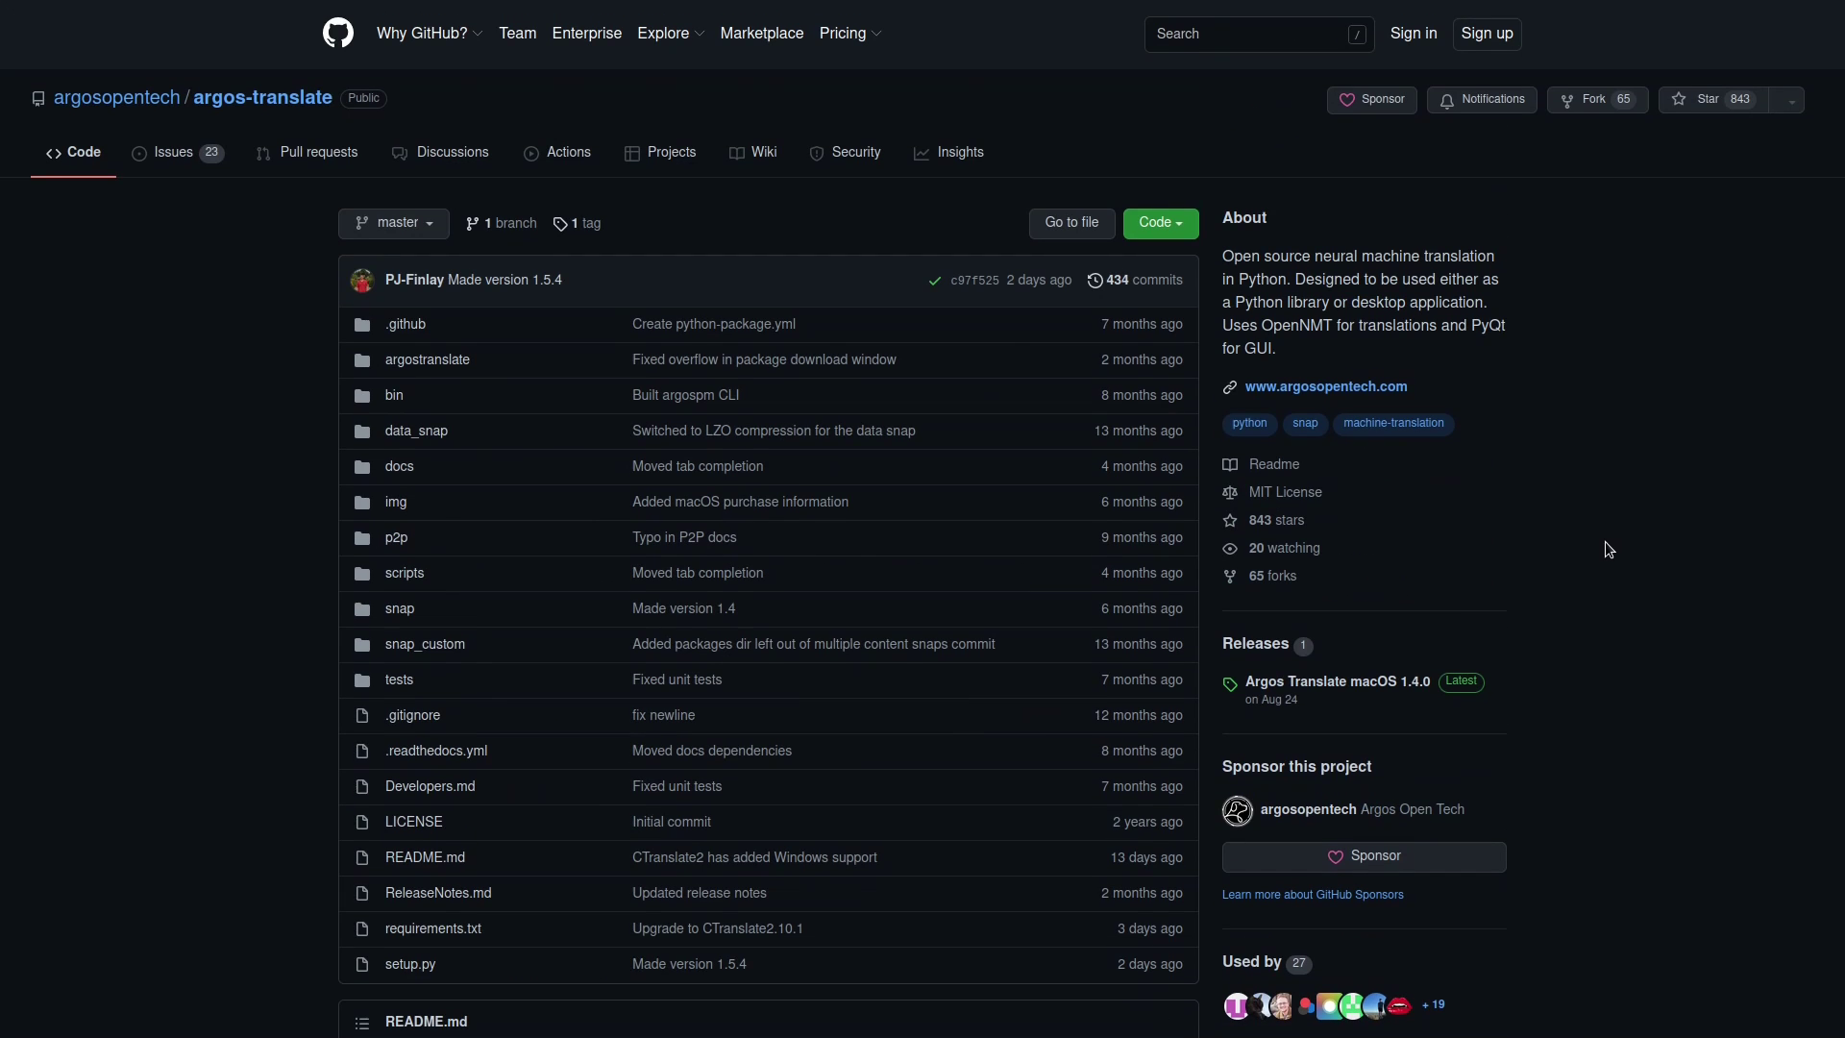
{"action": "scroll", "coordinate": [1392, 518], "scroll_direction": "down", "scroll_amount": 3}
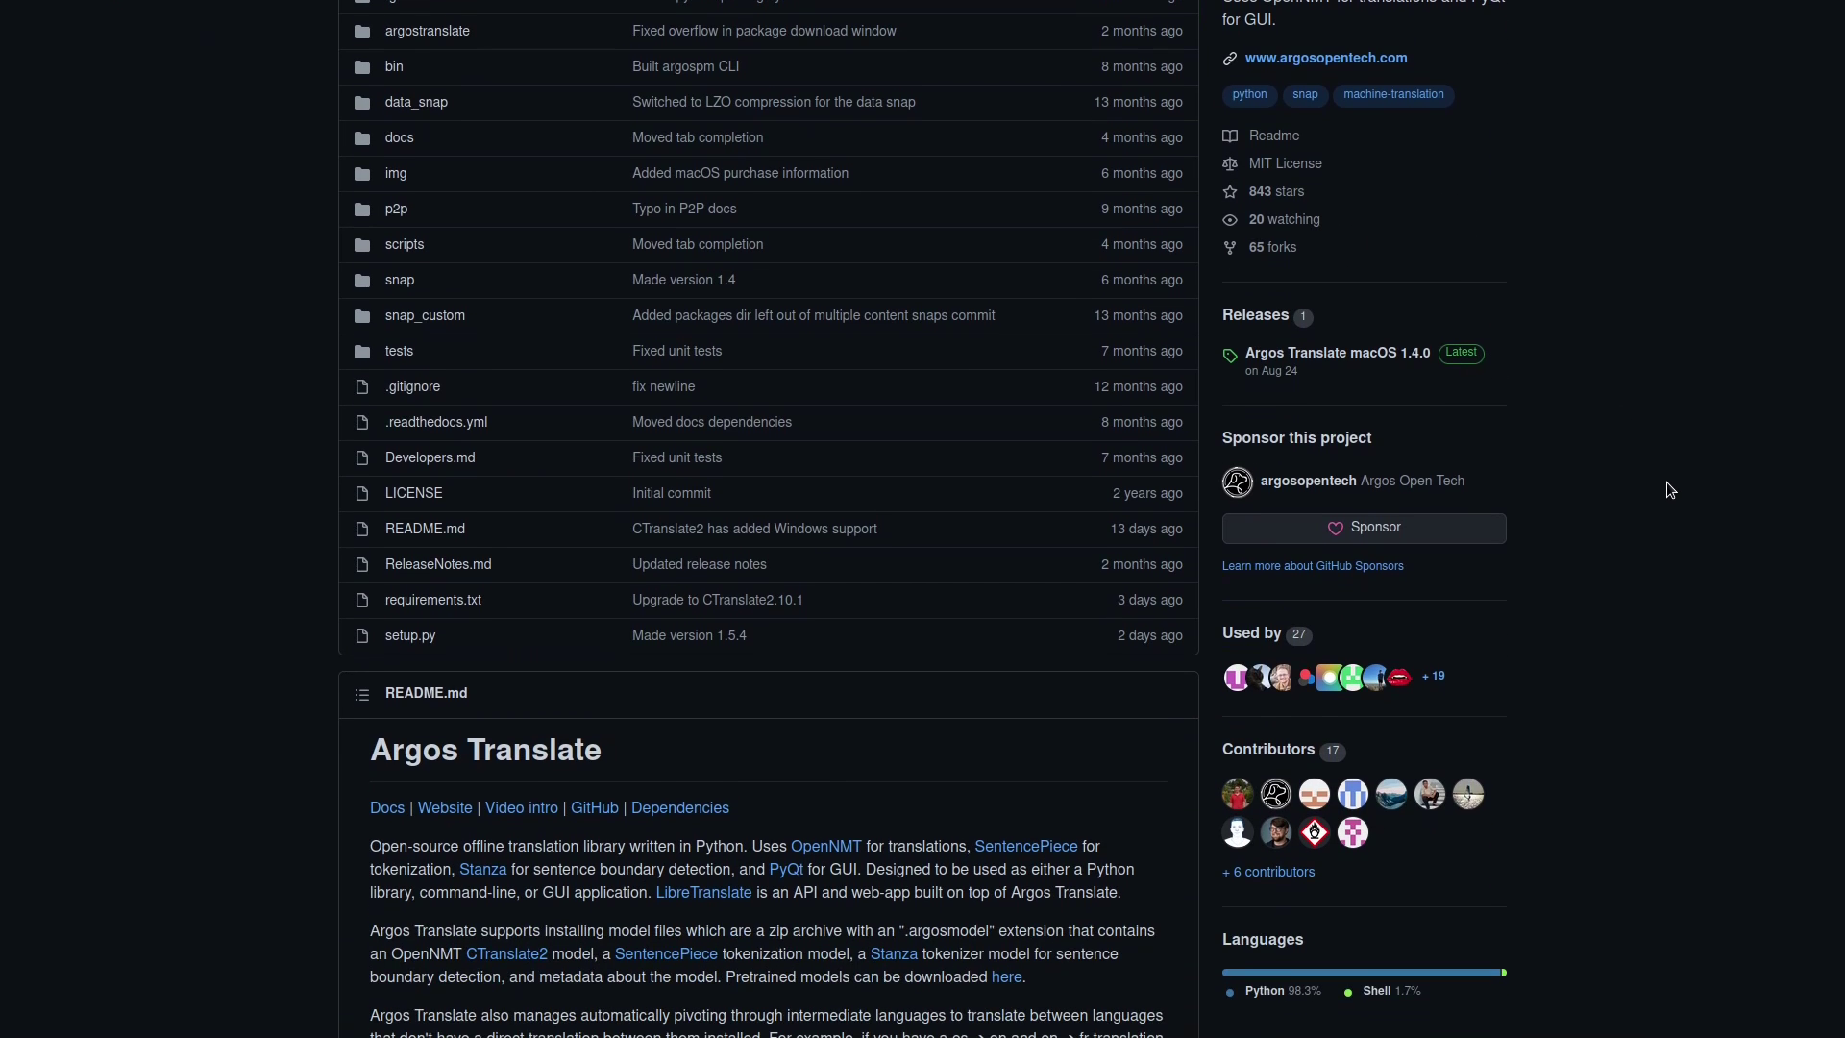
{"action": "scroll", "coordinate": [1457, 510], "scroll_direction": "down", "scroll_amount": 3}
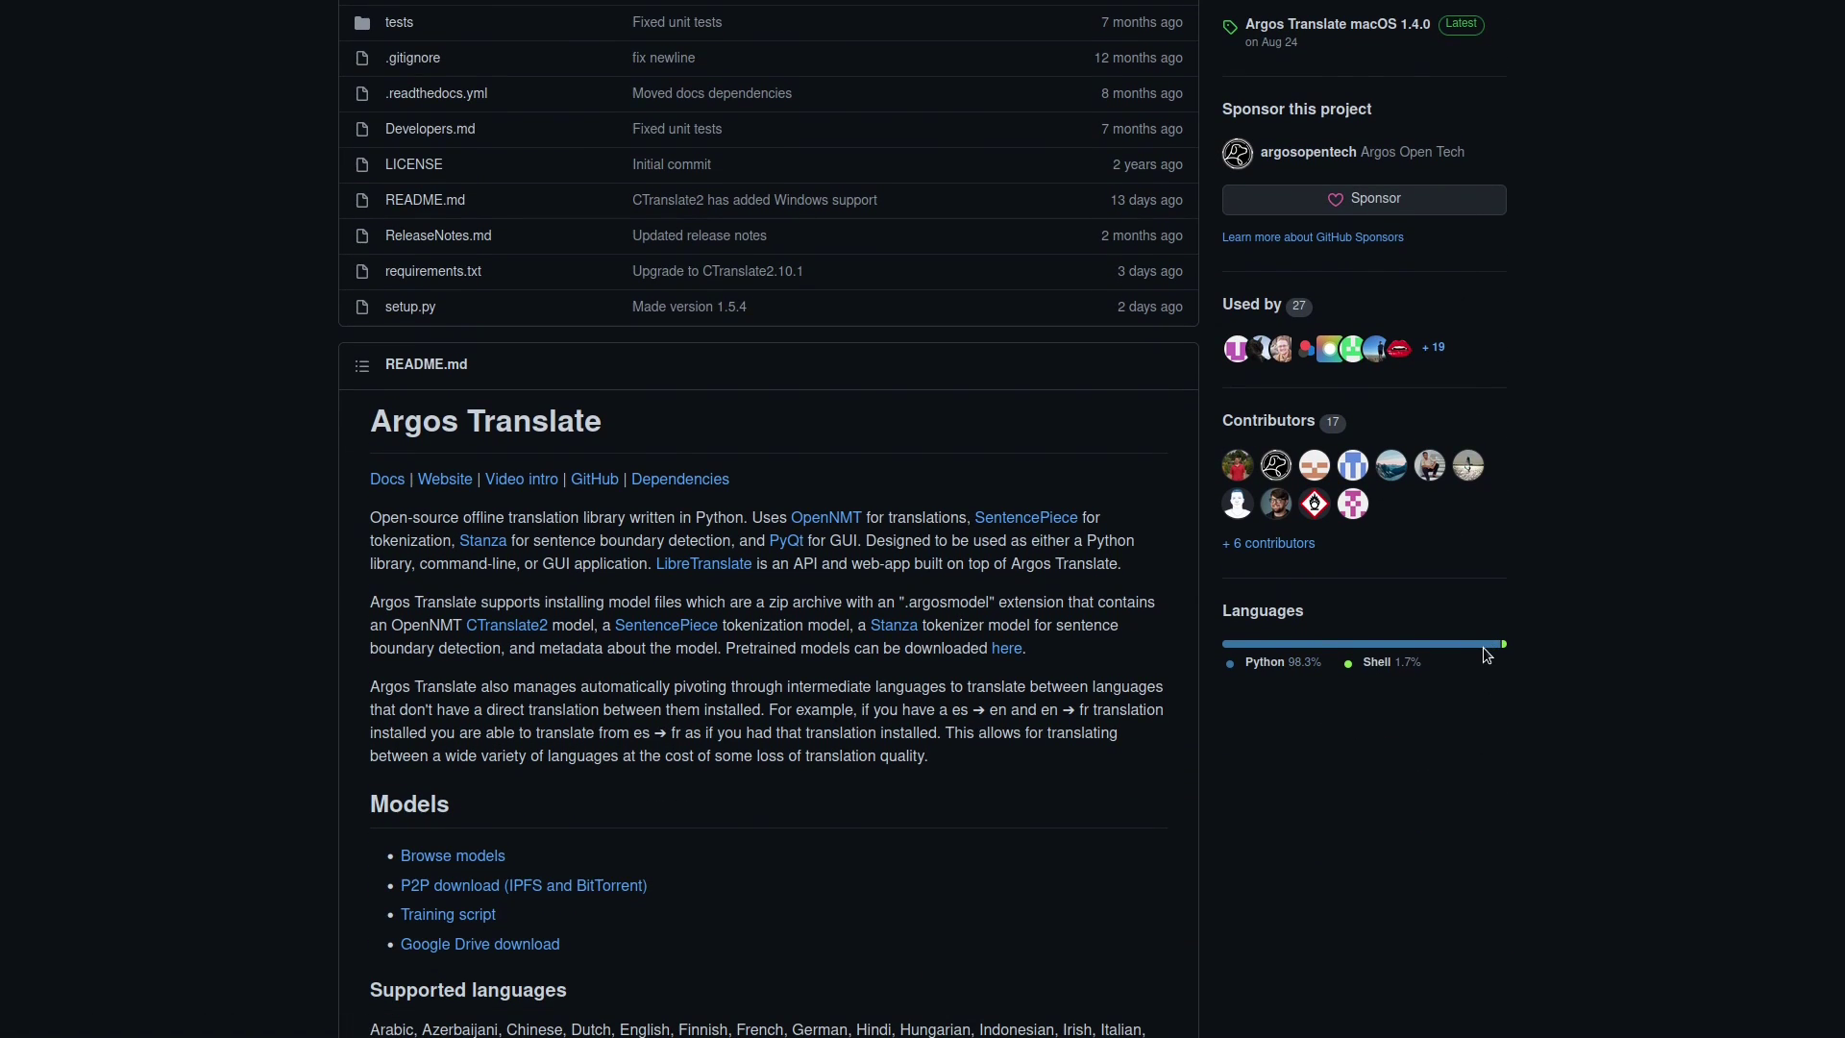
{"action": "scroll", "coordinate": [1490, 659], "scroll_direction": "up", "scroll_amount": 2}
{"action": "scroll", "coordinate": [1557, 668], "scroll_direction": "up", "scroll_amount": 2}
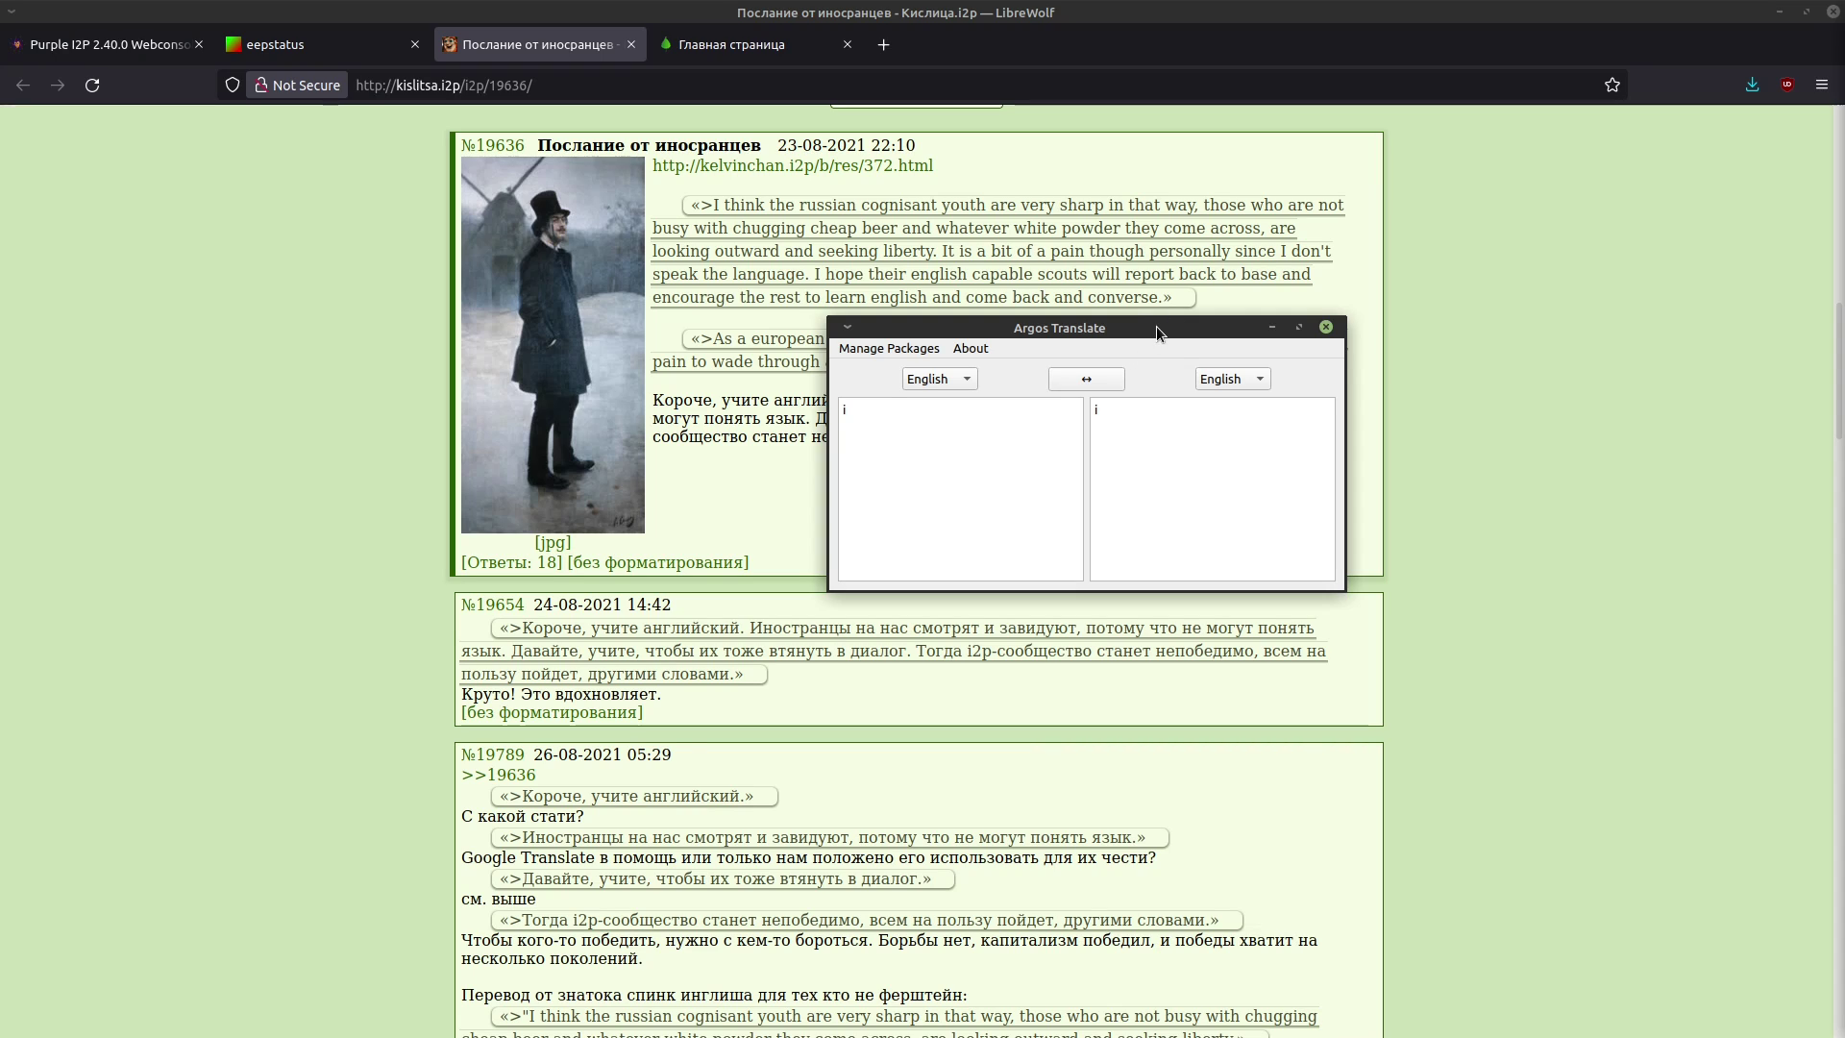
Copy the first preface paragraph of «Откровения людям Нового века» from the heaven.i2p page and replace Argos Translate's source text with it.
{"action": "left_click_drag", "start_coordinate": [1156, 325], "coordinate": [1, 176]}
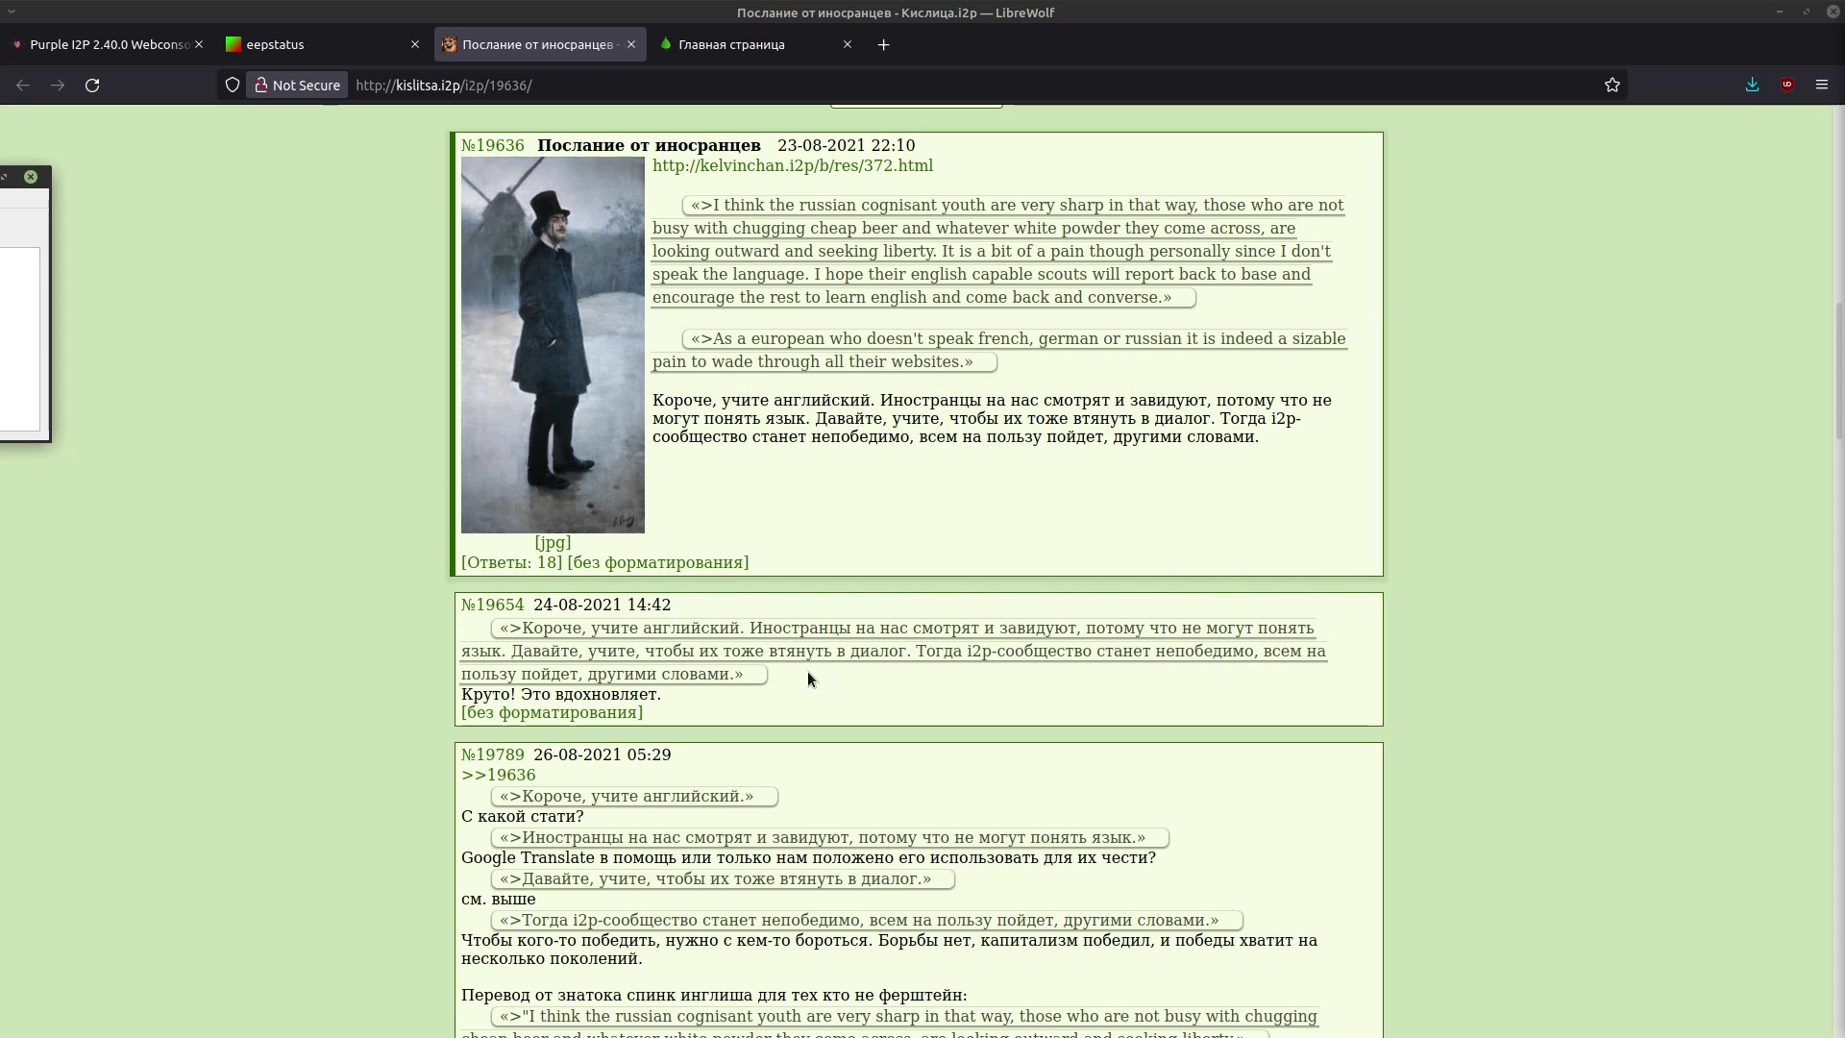
{"action": "left_click", "coordinate": [736, 44]}
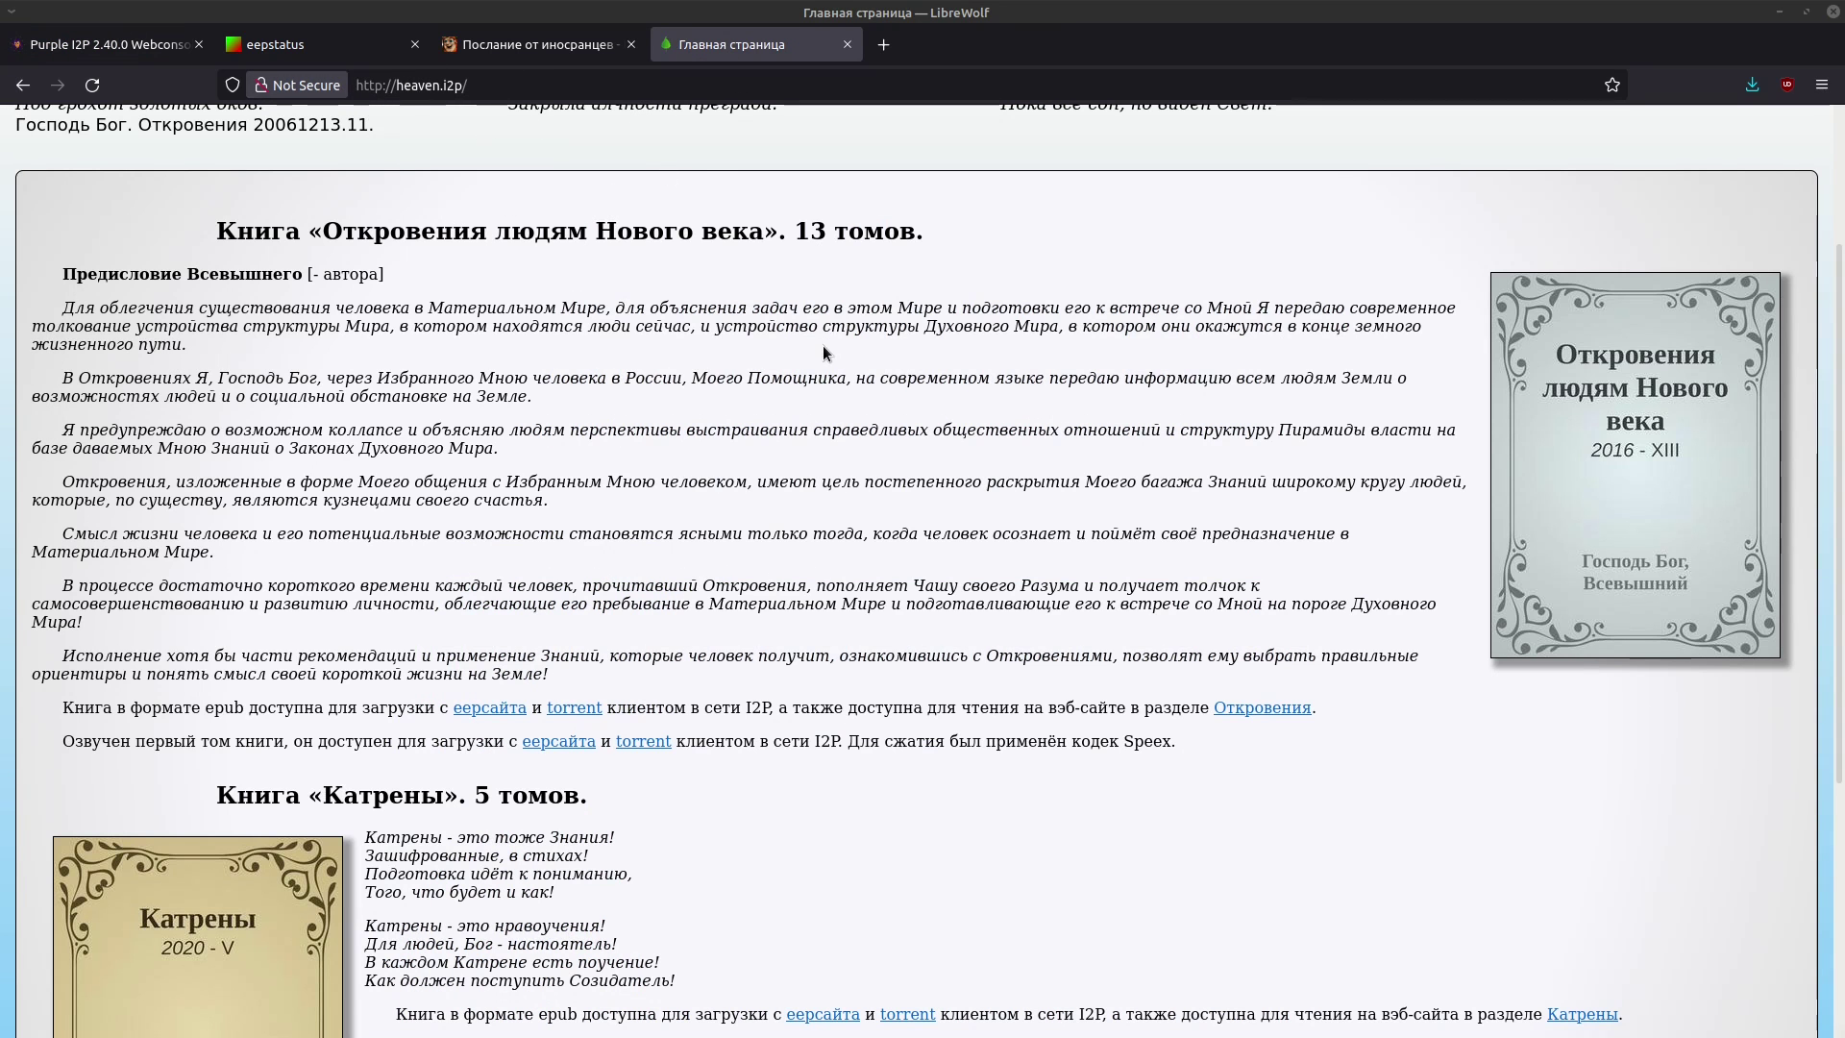
{"action": "triple_click", "coordinate": [489, 320]}
{"action": "key", "text": "ctrl+c"}
{"action": "right_click", "coordinate": [489, 320]}
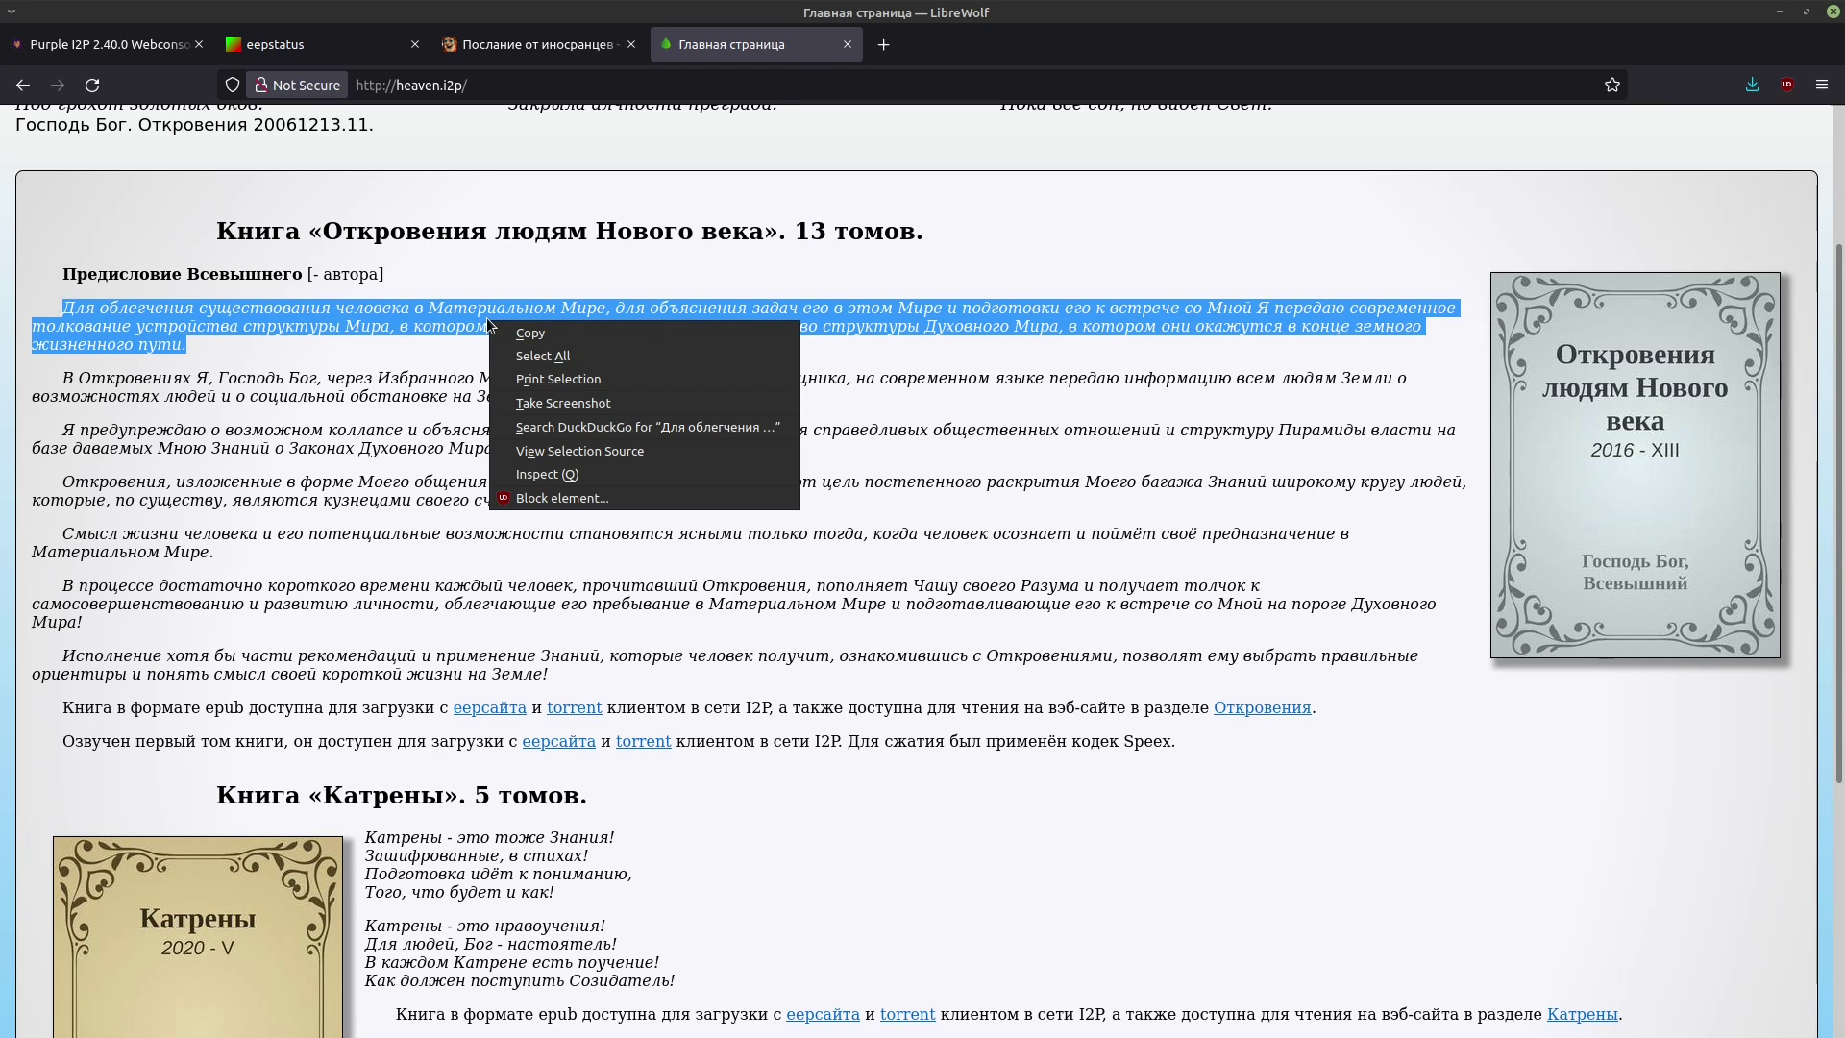
{"action": "left_click", "coordinate": [519, 334]}
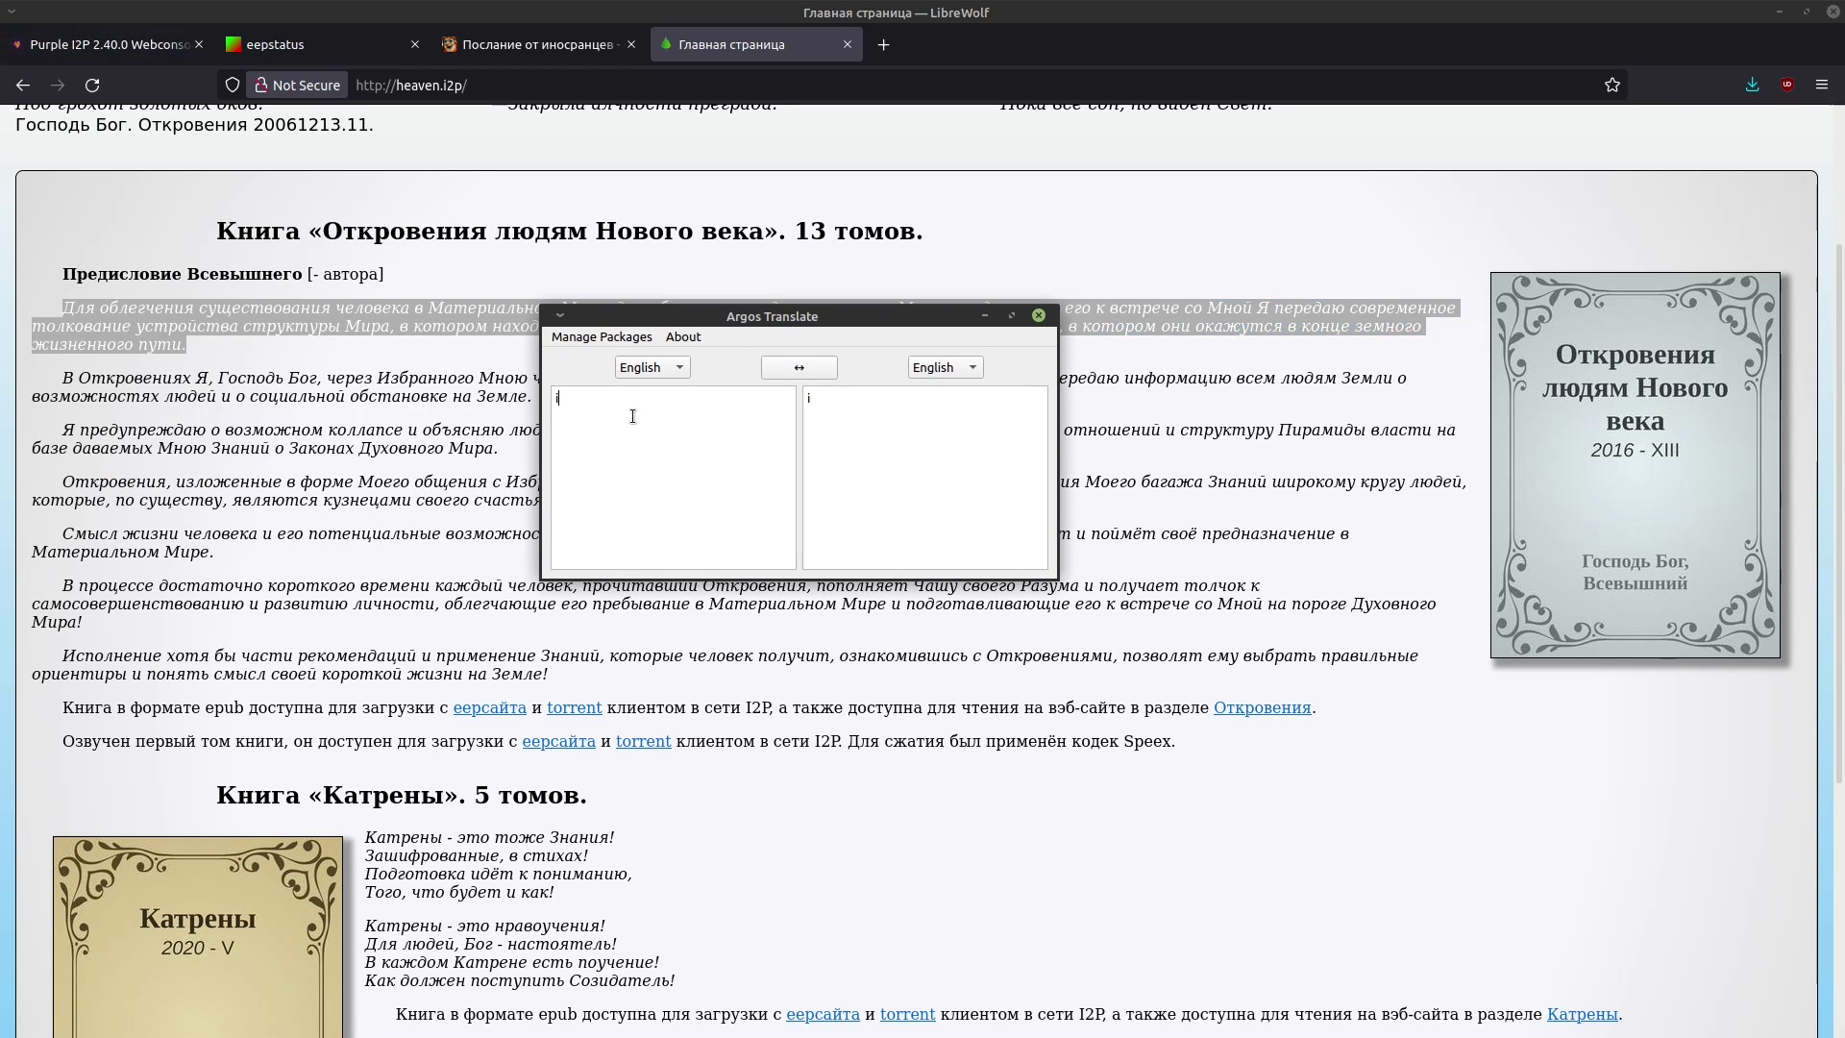
{"action": "key", "text": "ctrl+a"}
{"action": "key", "text": "ctrl+v"}
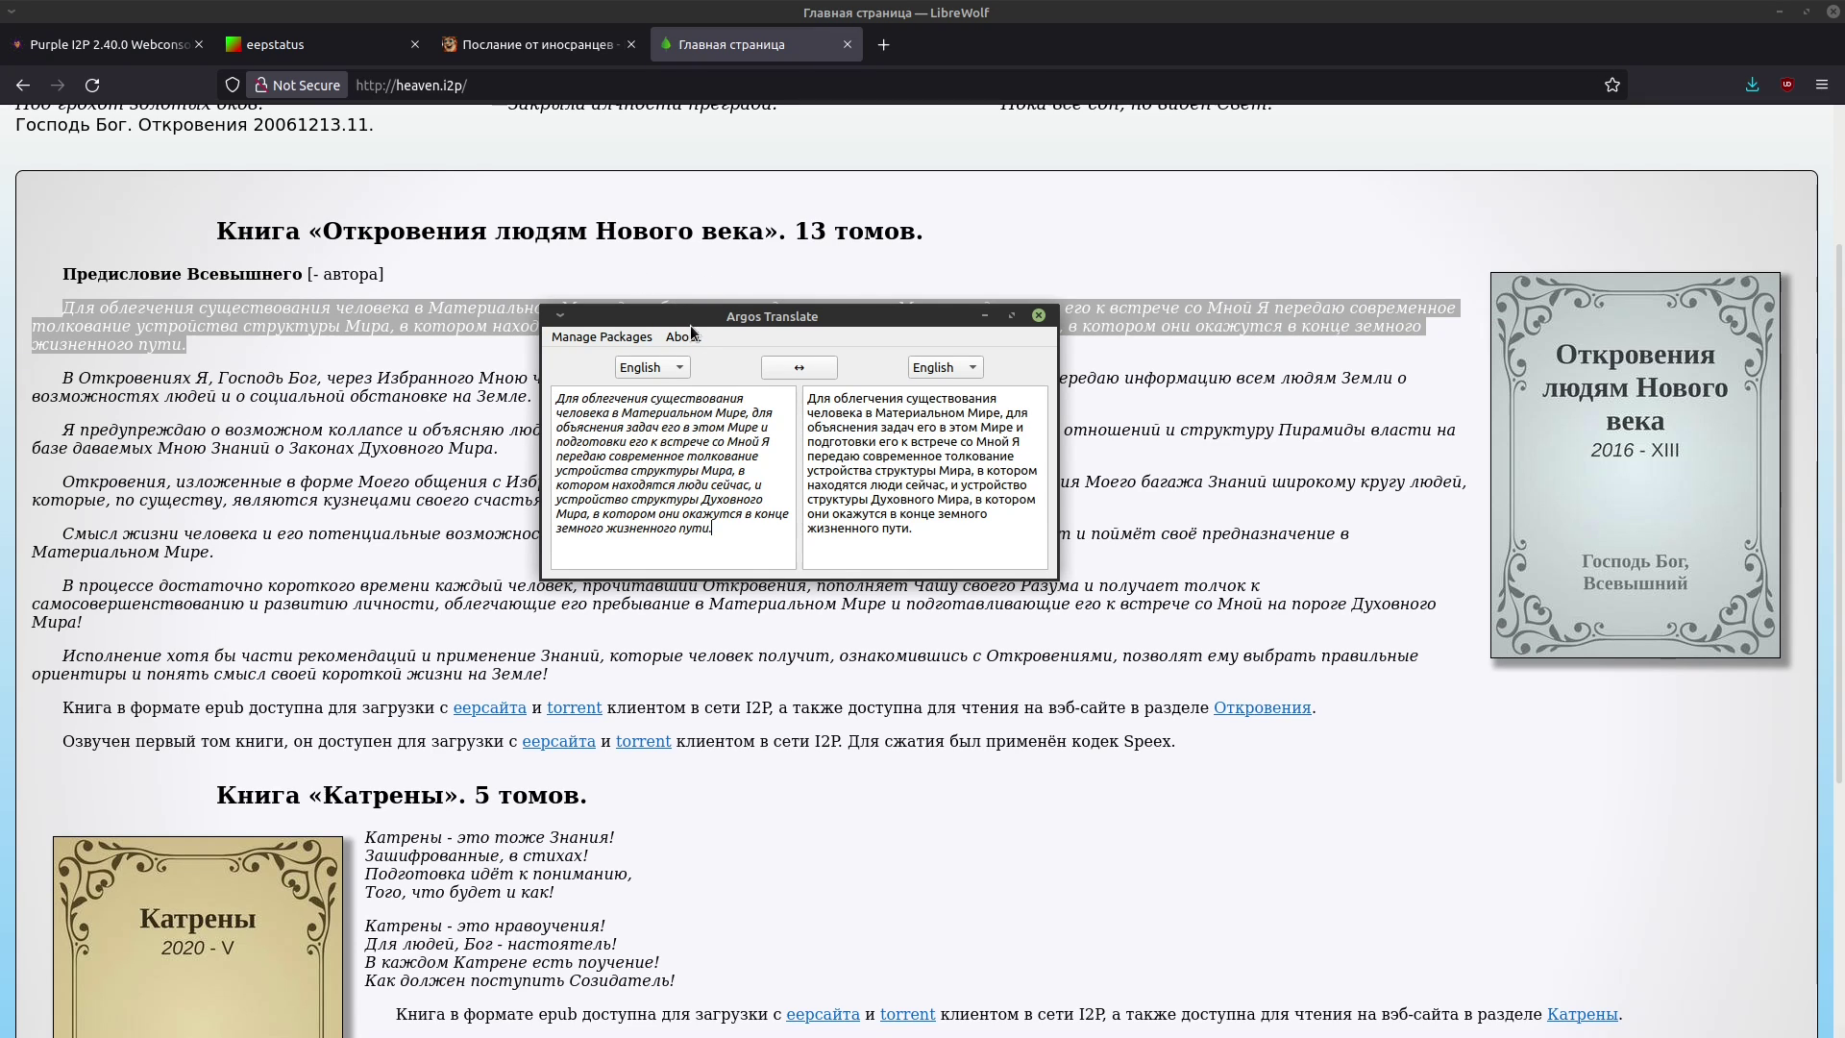
Examine the installed translation packages and the list of language packages available for download, then close the download list.
{"action": "left_click_drag", "start_coordinate": [694, 315], "coordinate": [668, 250]}
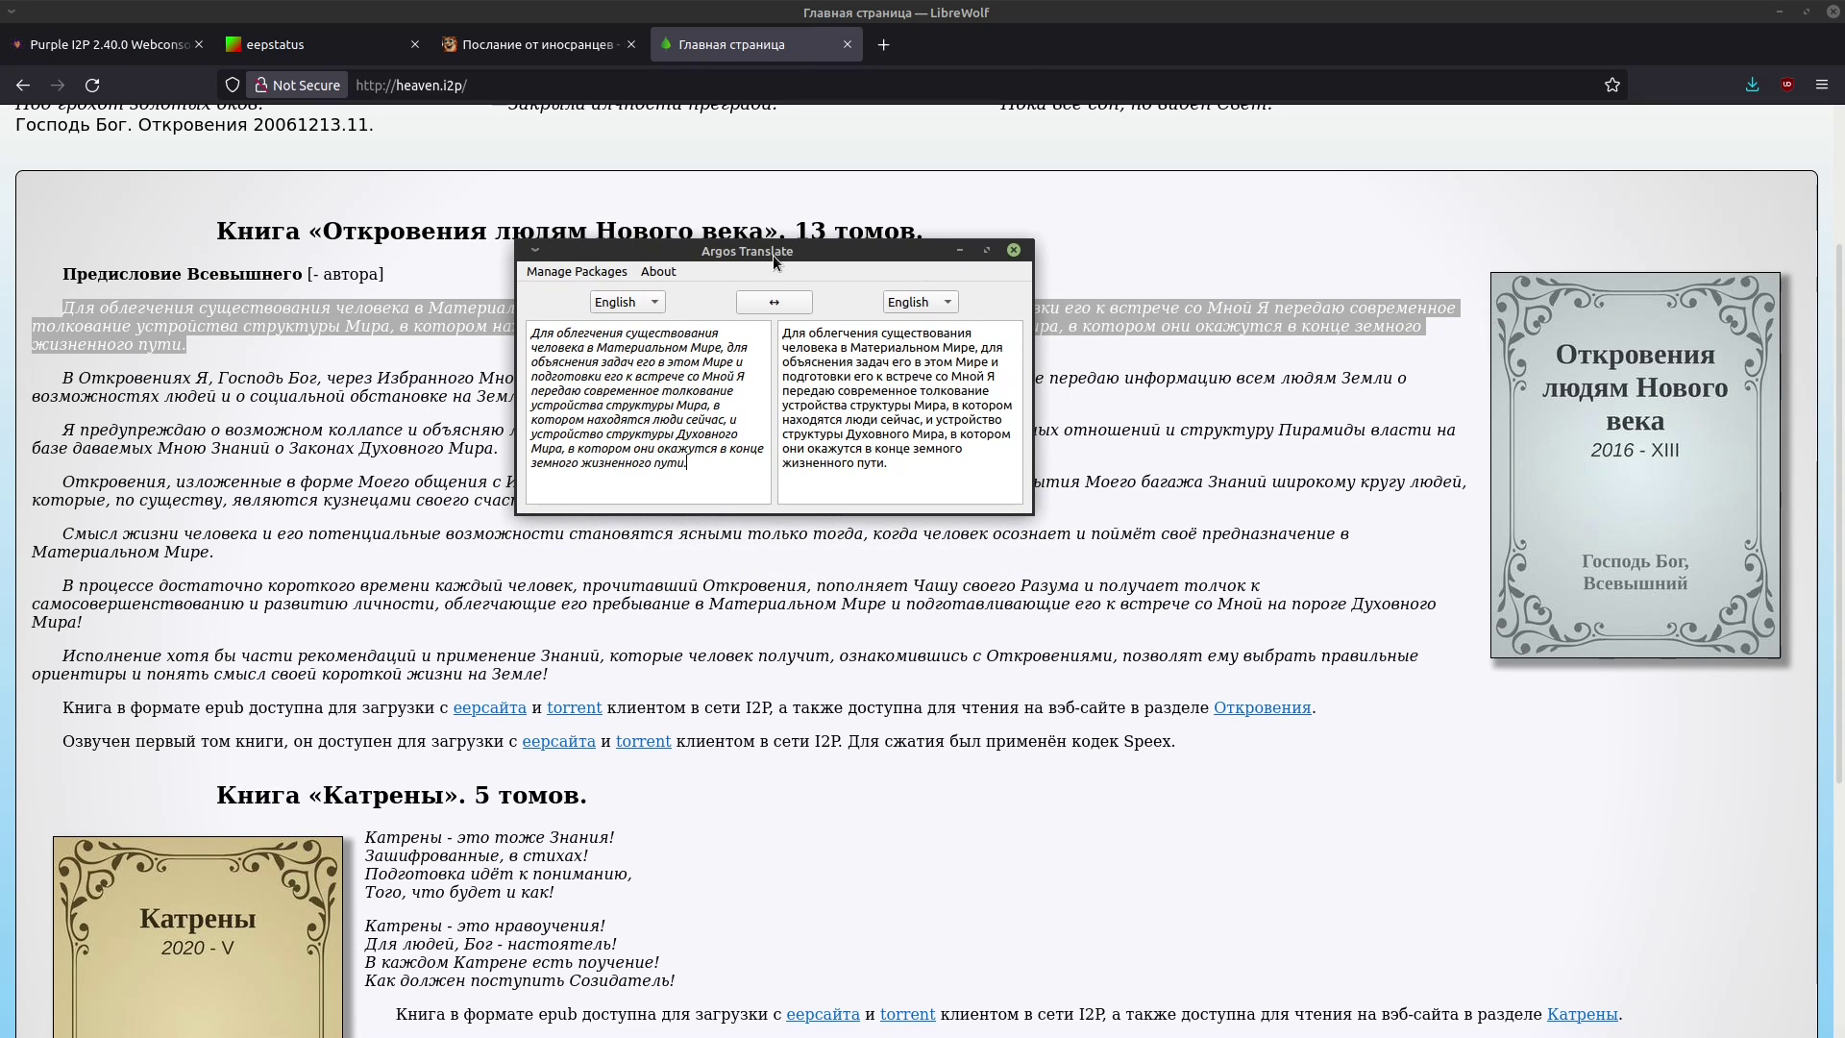
{"action": "left_click", "coordinate": [559, 273]}
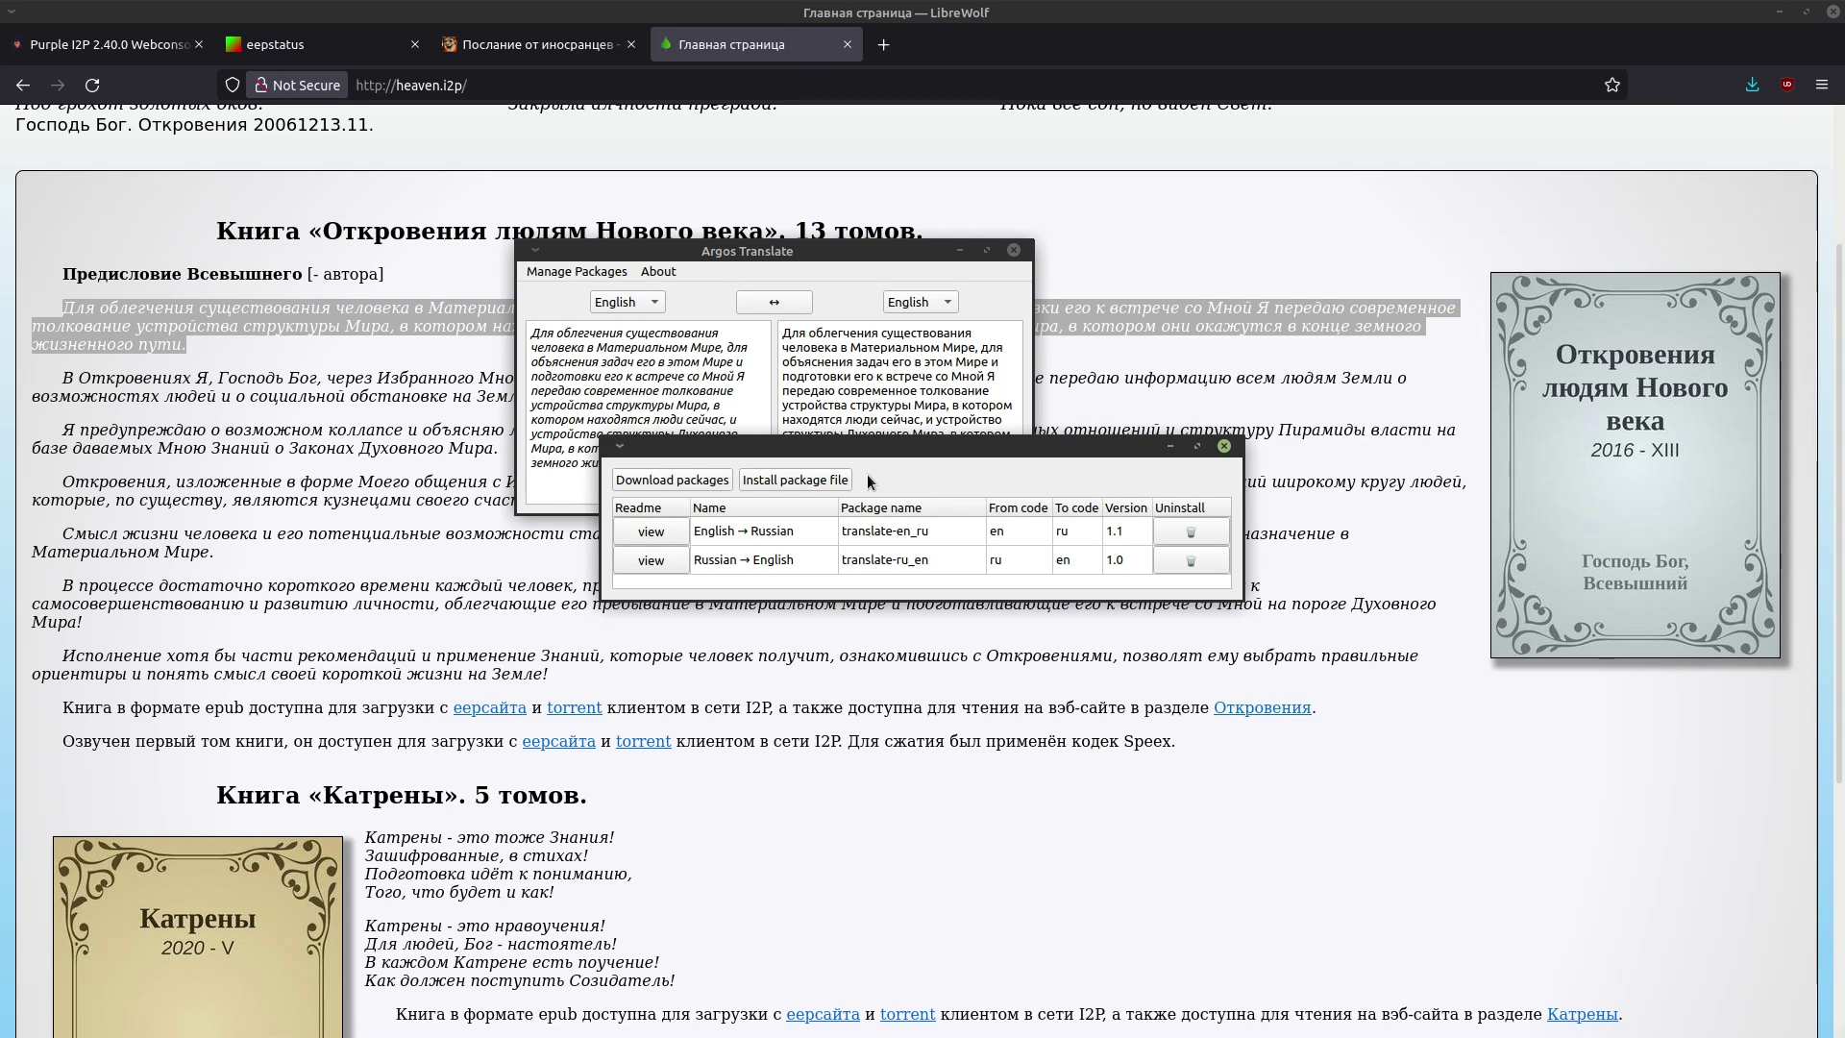
{"action": "left_click_drag", "start_coordinate": [859, 442], "coordinate": [1293, 245]}
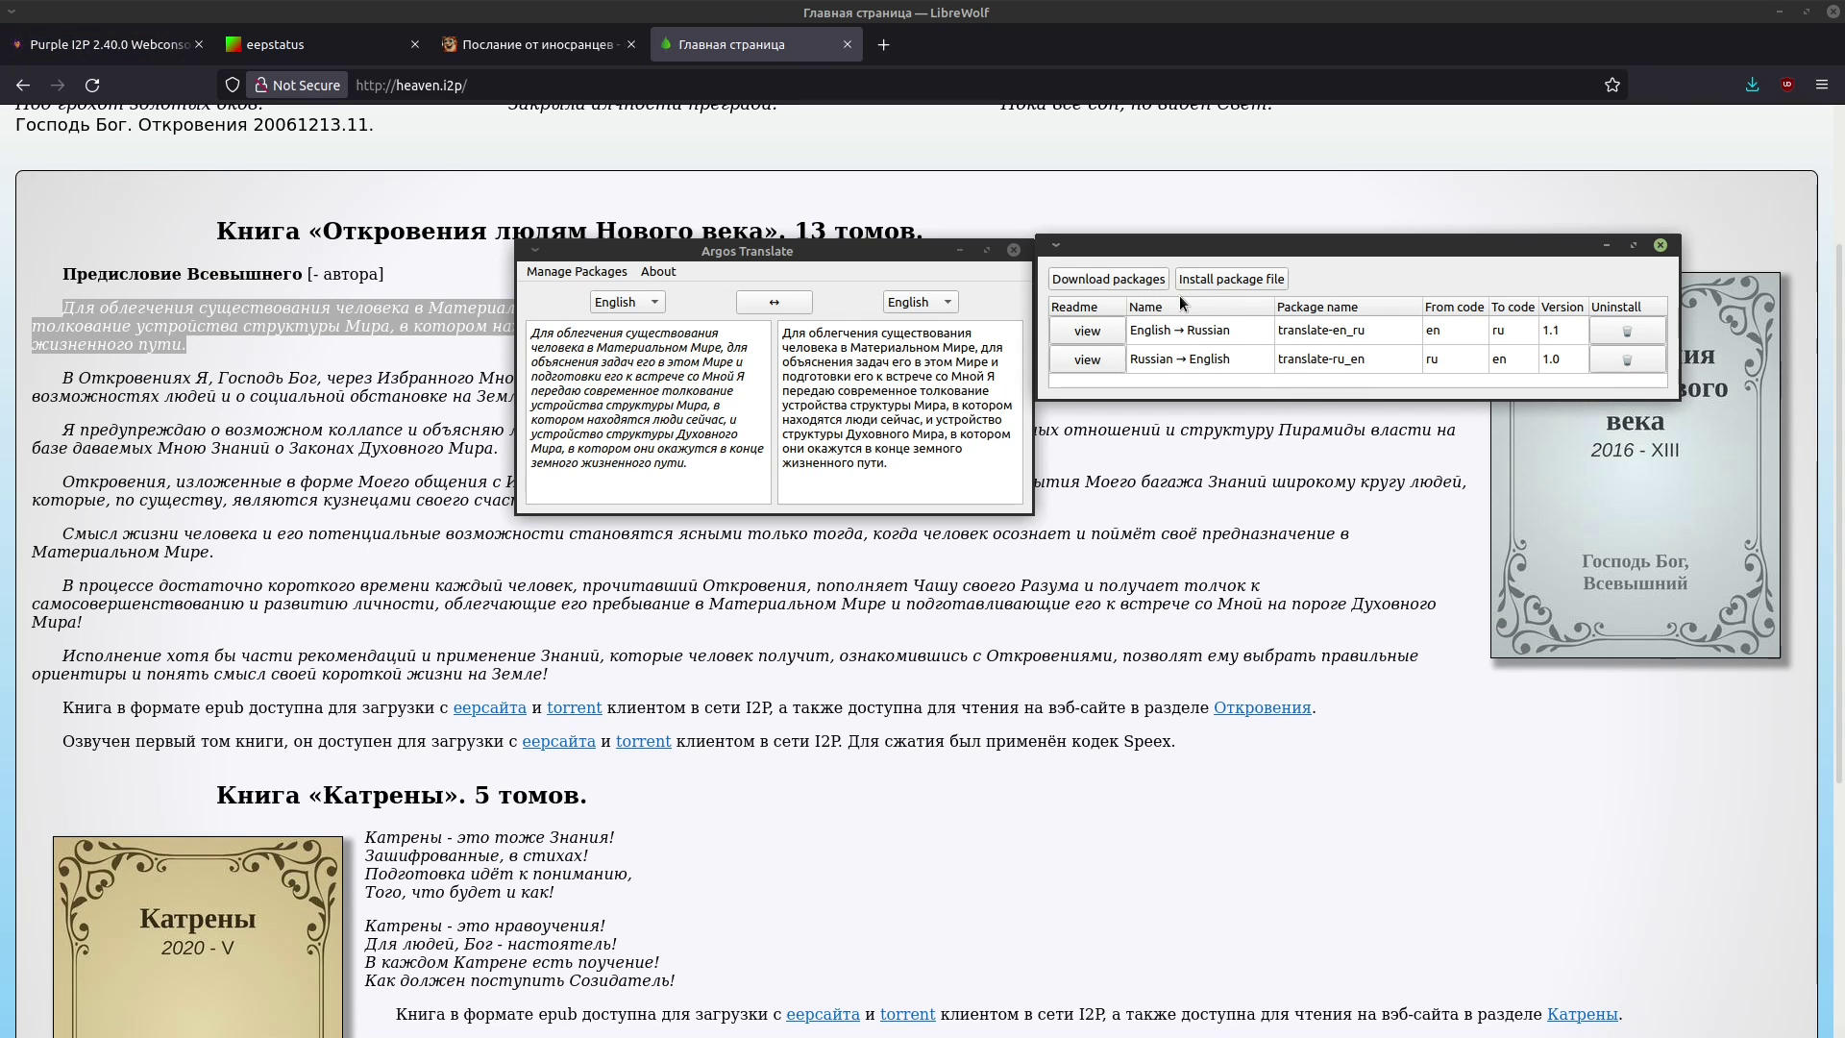
{"action": "left_click", "coordinate": [1134, 284]}
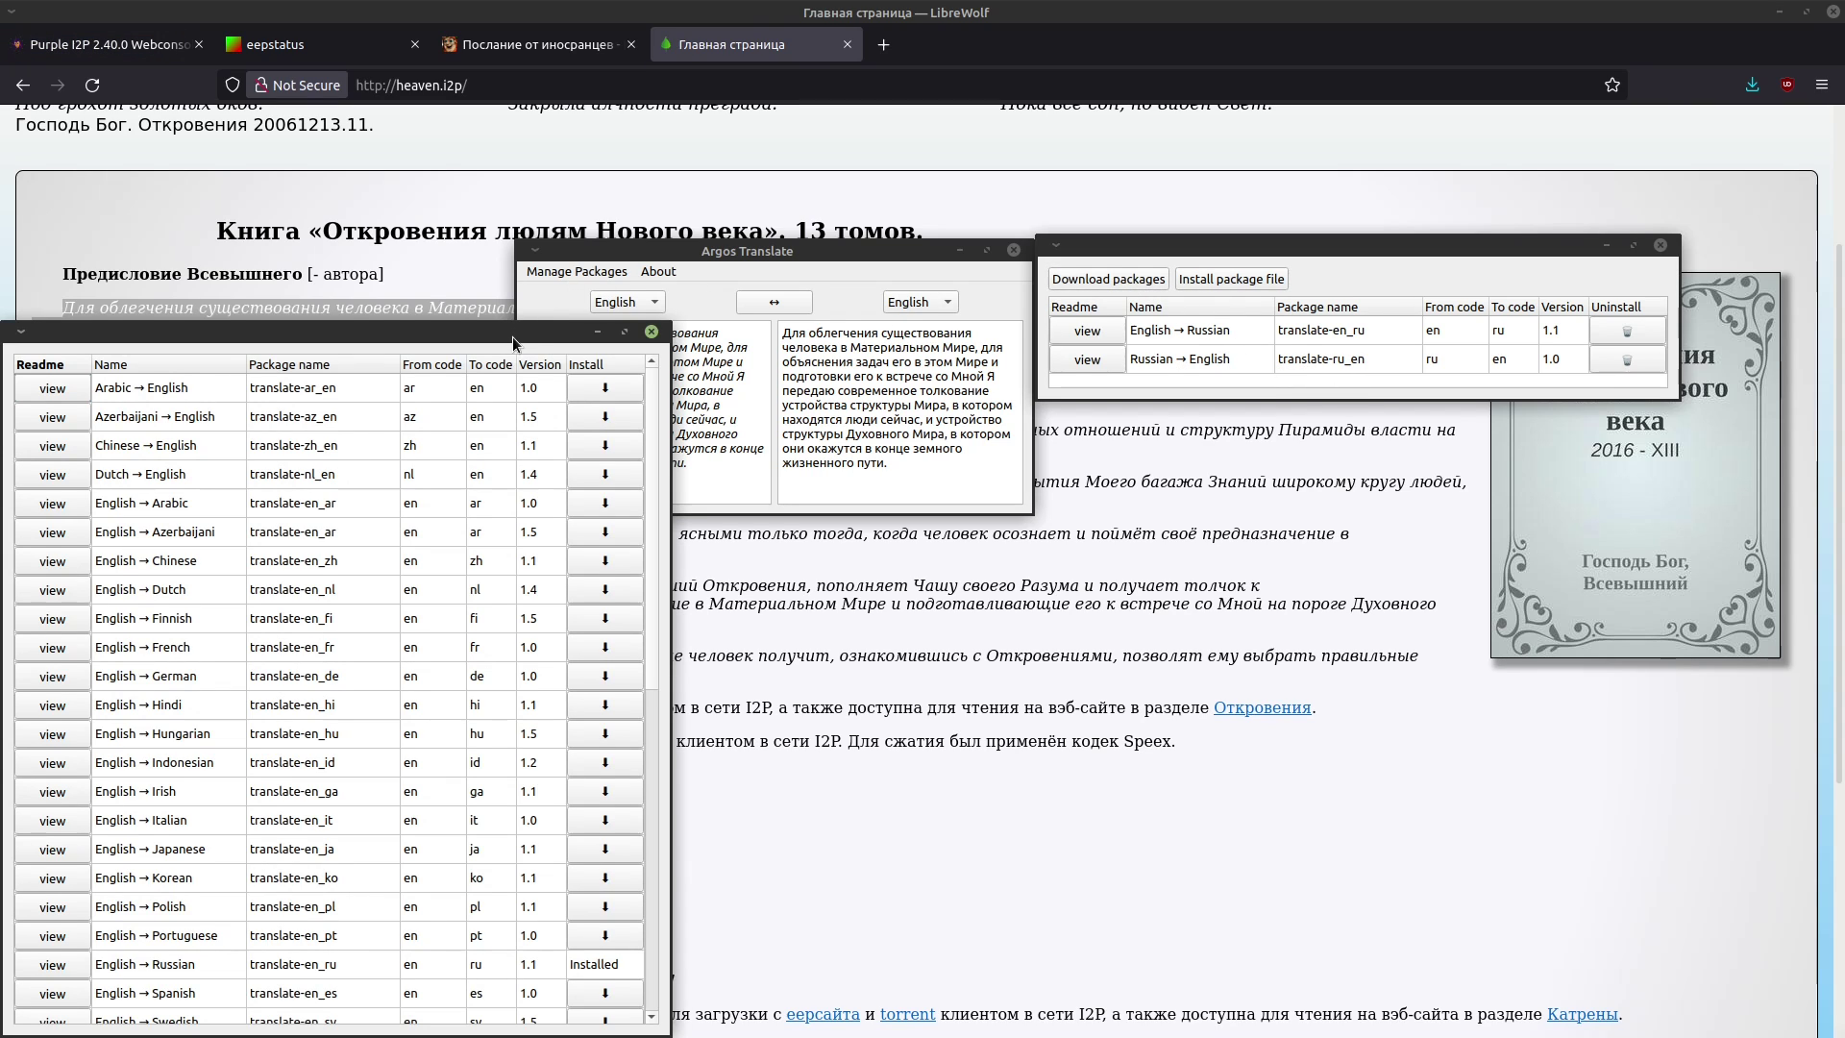
{"action": "left_click_drag", "start_coordinate": [513, 336], "coordinate": [699, 183]}
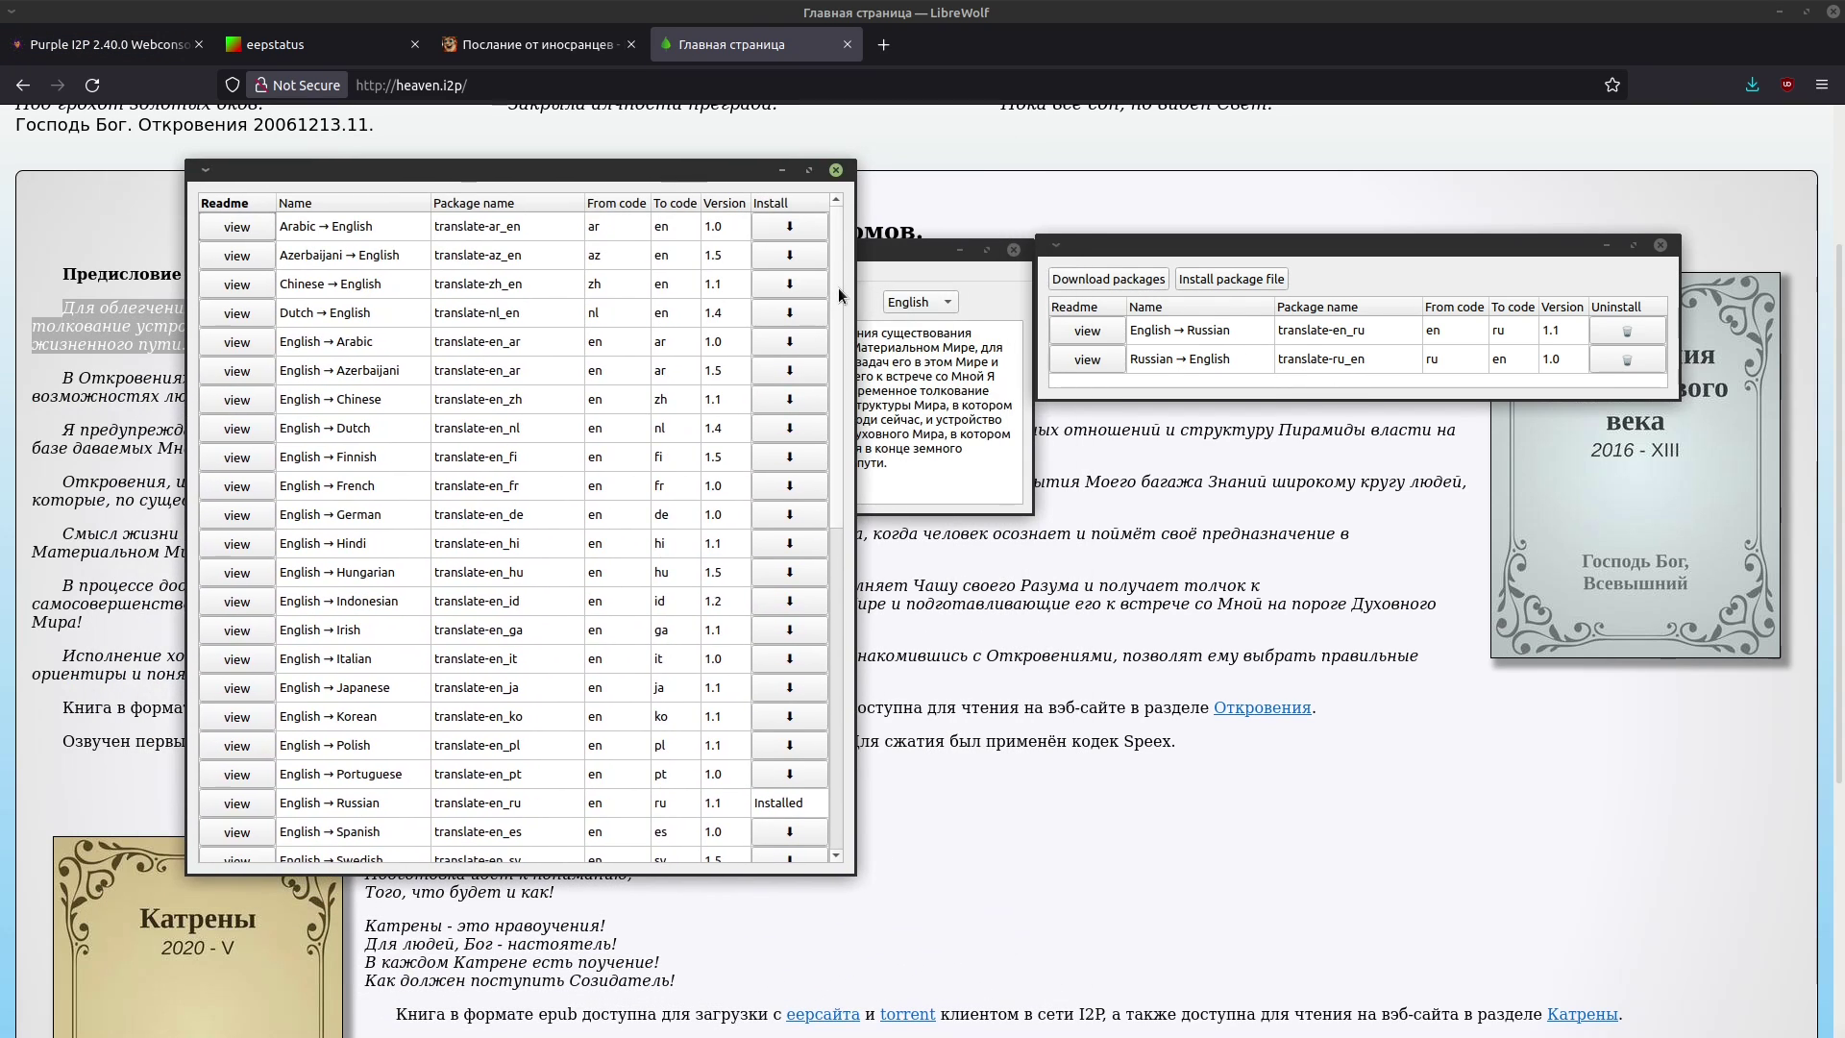
{"action": "left_click_drag", "start_coordinate": [836, 296], "coordinate": [828, 434]}
{"action": "scroll", "coordinate": [822, 625], "scroll_direction": "down", "scroll_amount": 4}
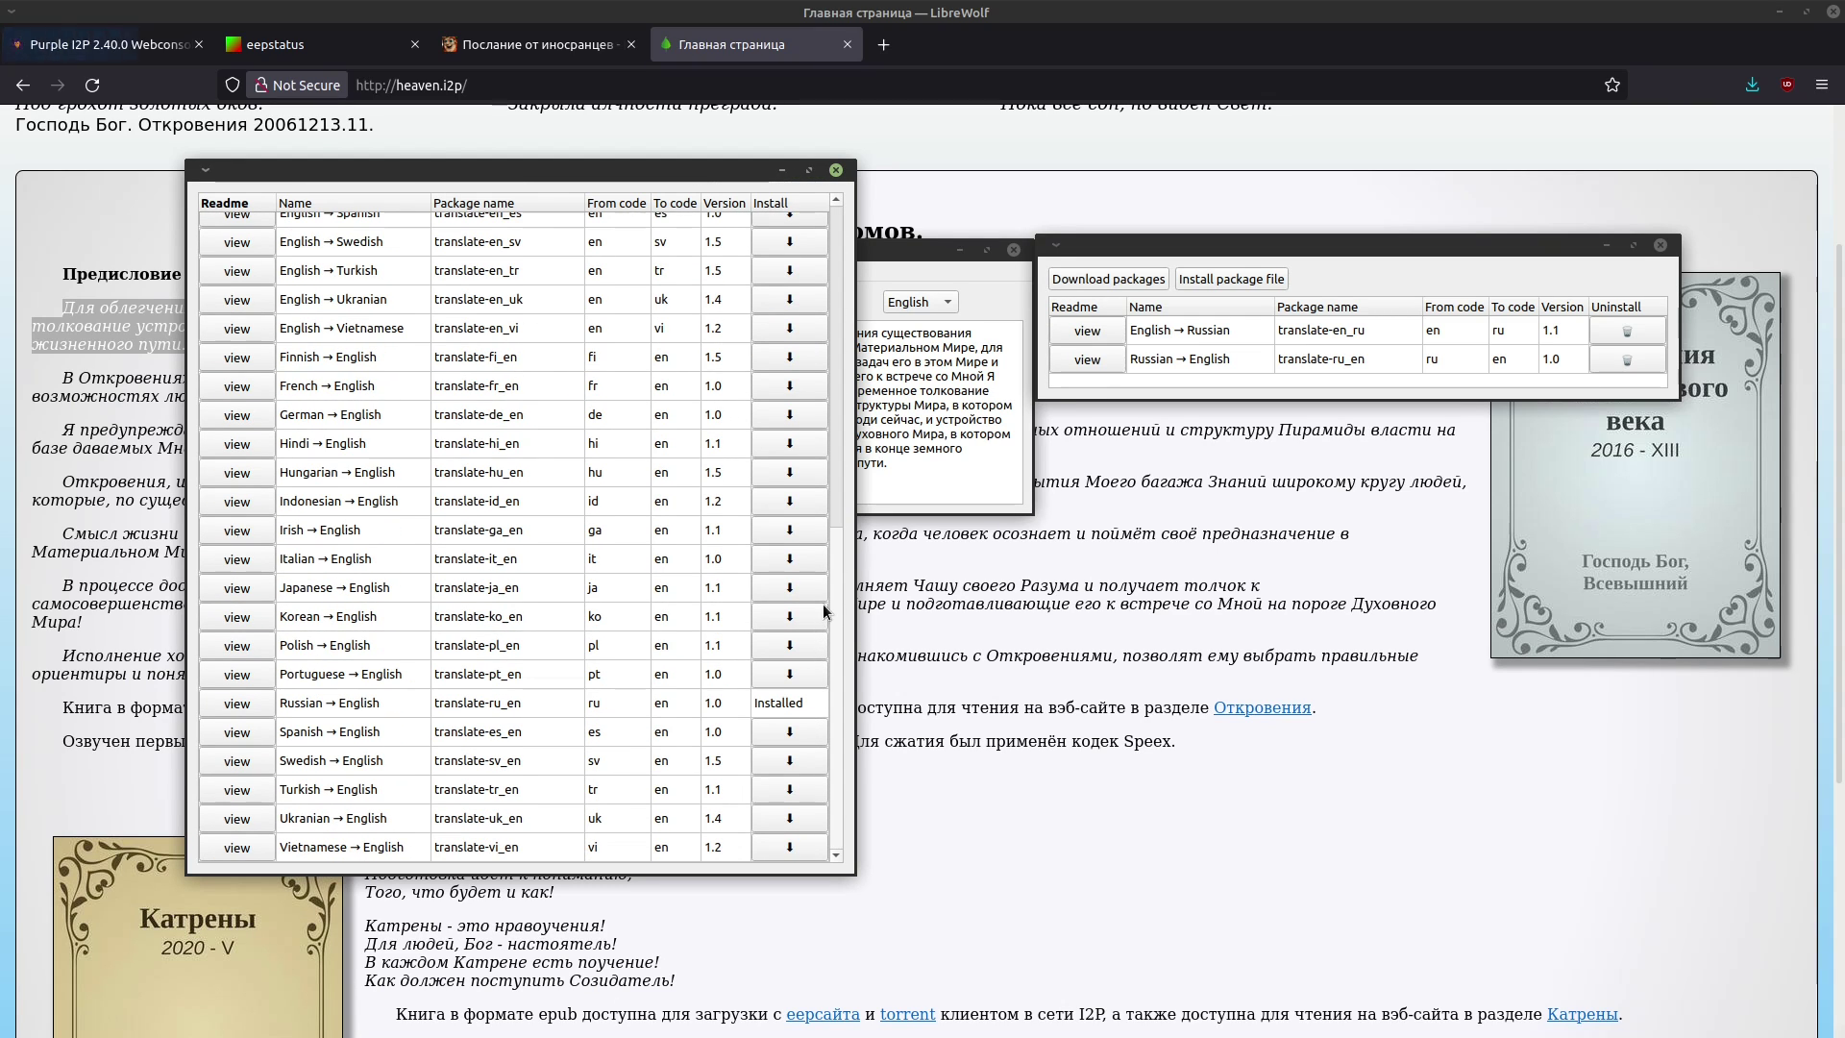
{"action": "scroll", "coordinate": [824, 611], "scroll_direction": "up", "scroll_amount": 5}
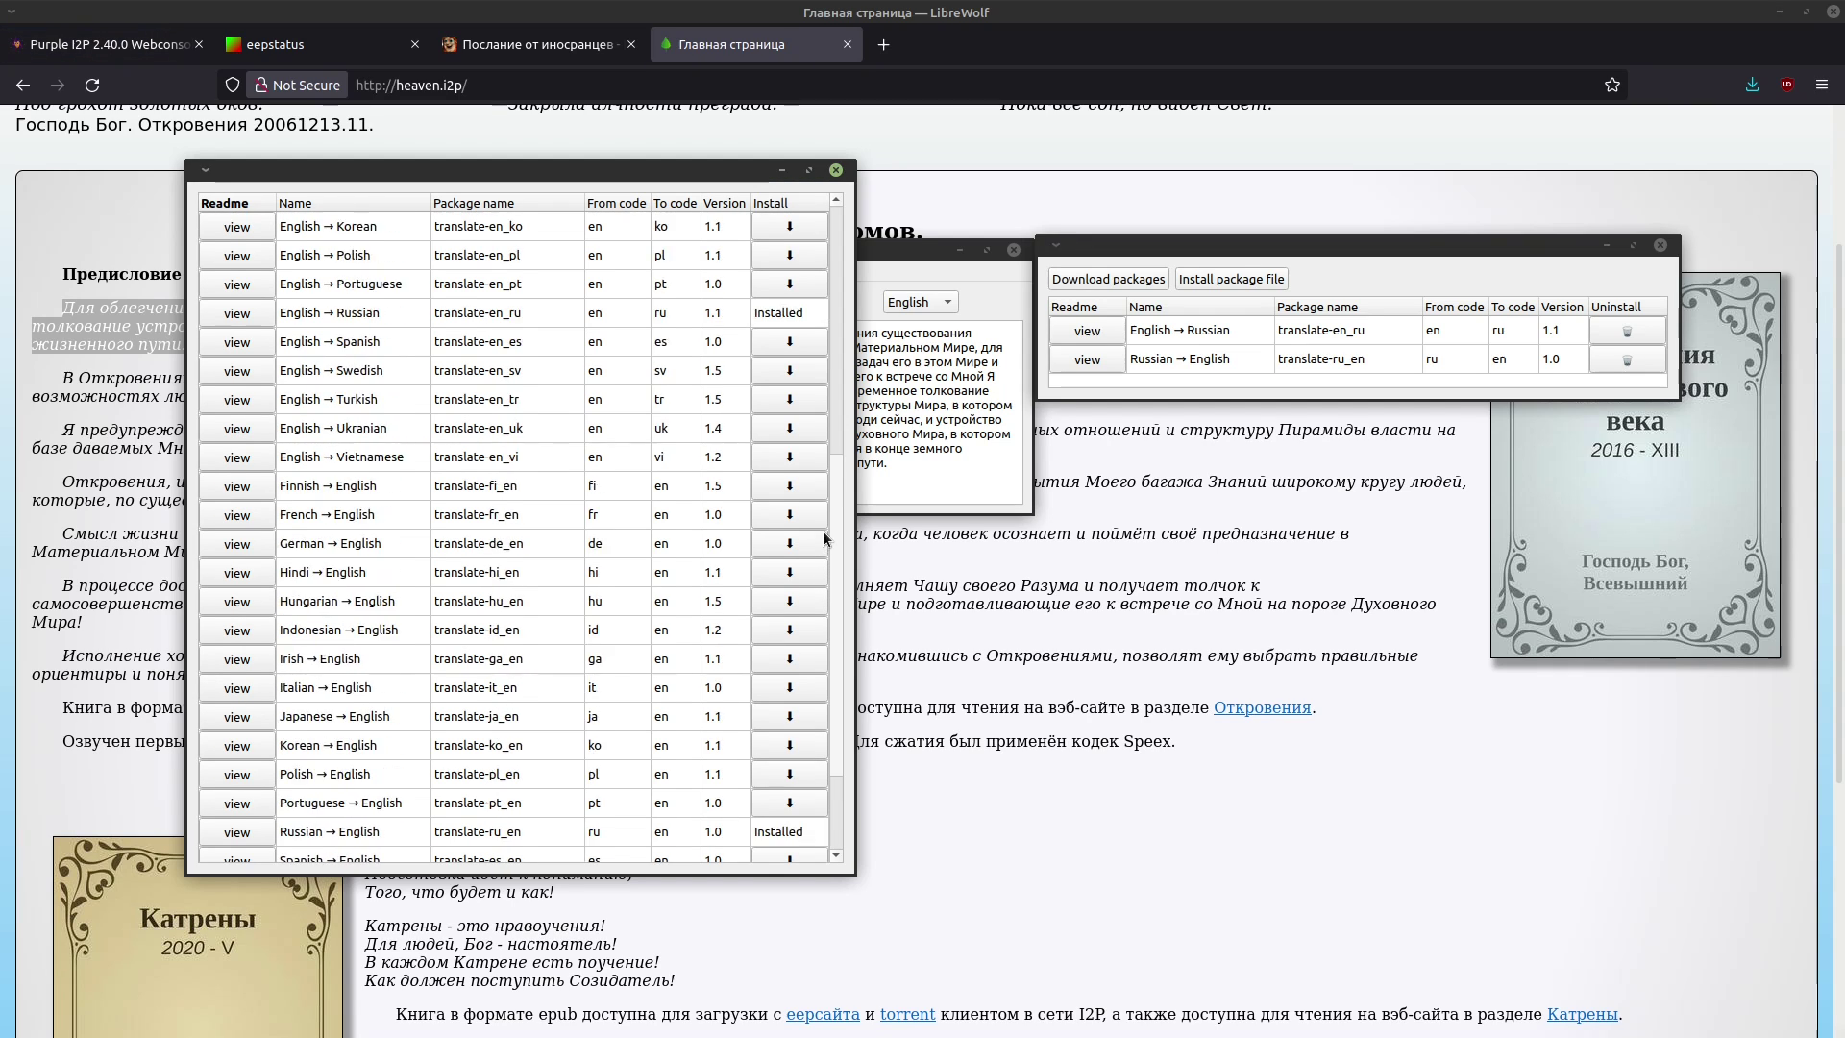
{"action": "scroll", "coordinate": [834, 400], "scroll_direction": "up", "scroll_amount": 3}
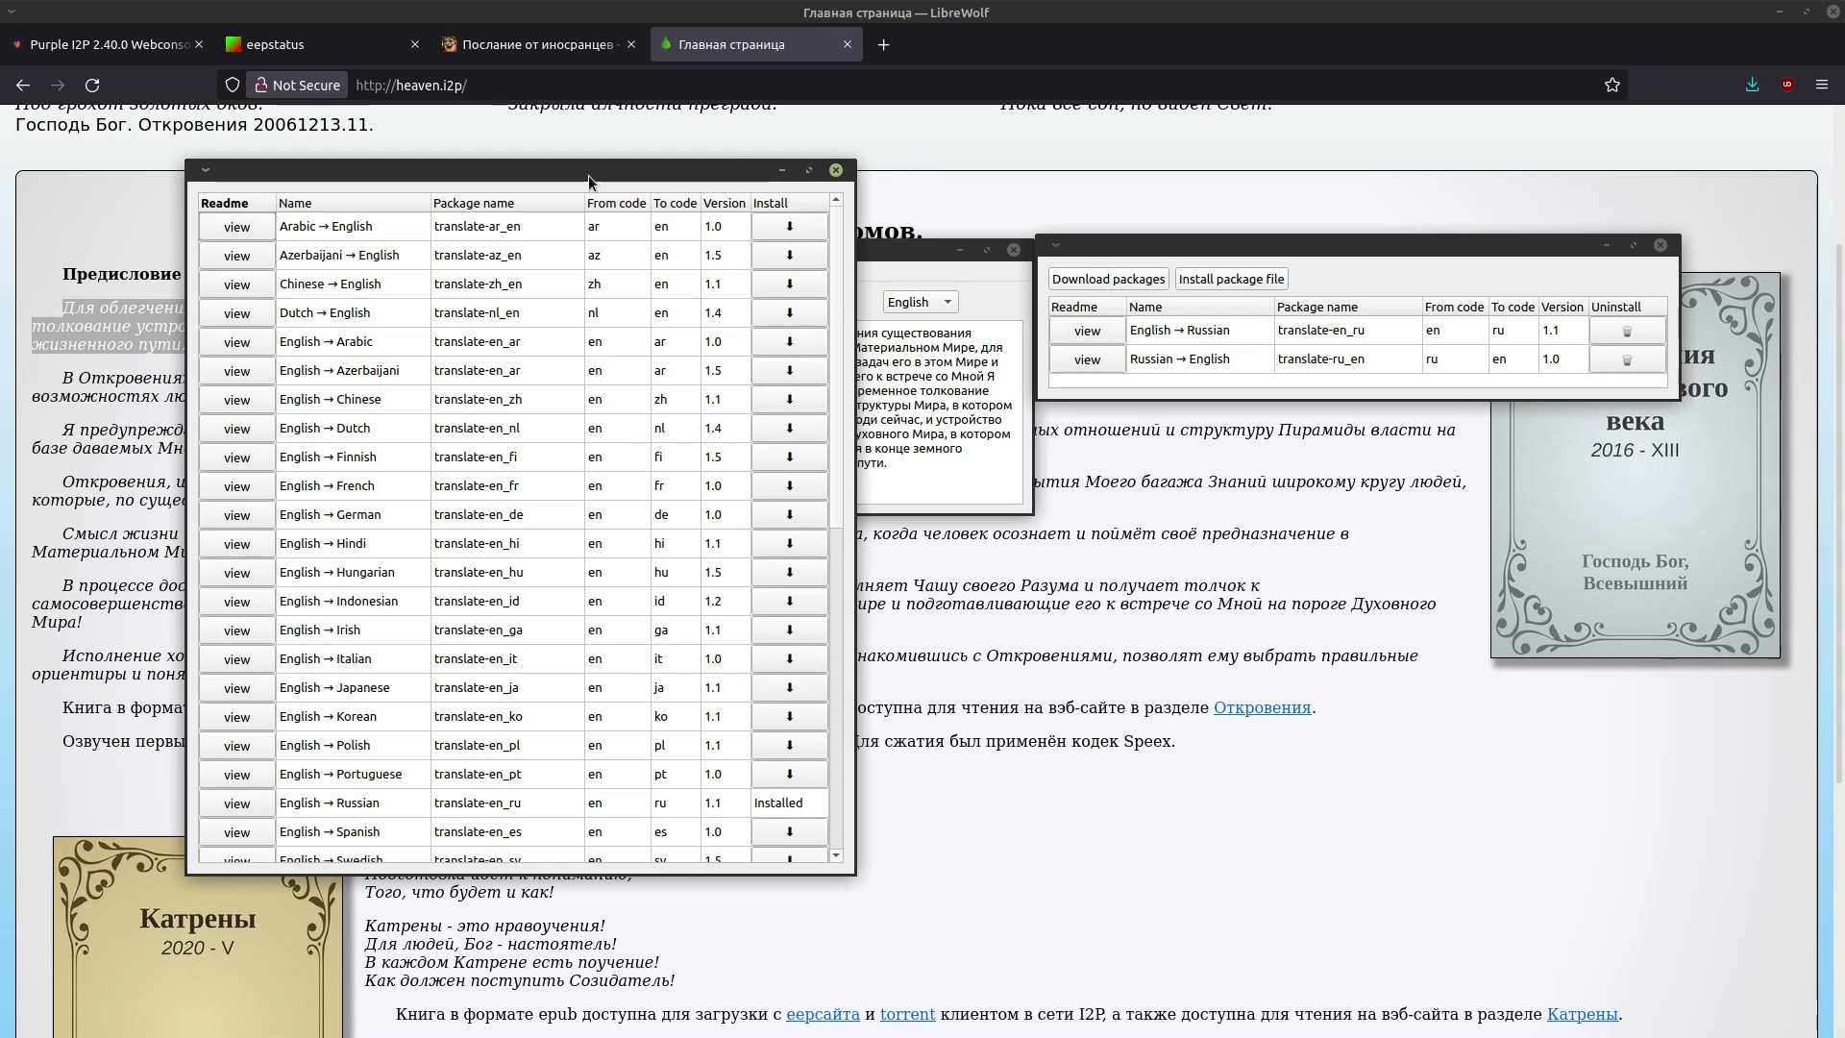
{"action": "left_click", "coordinate": [837, 170]}
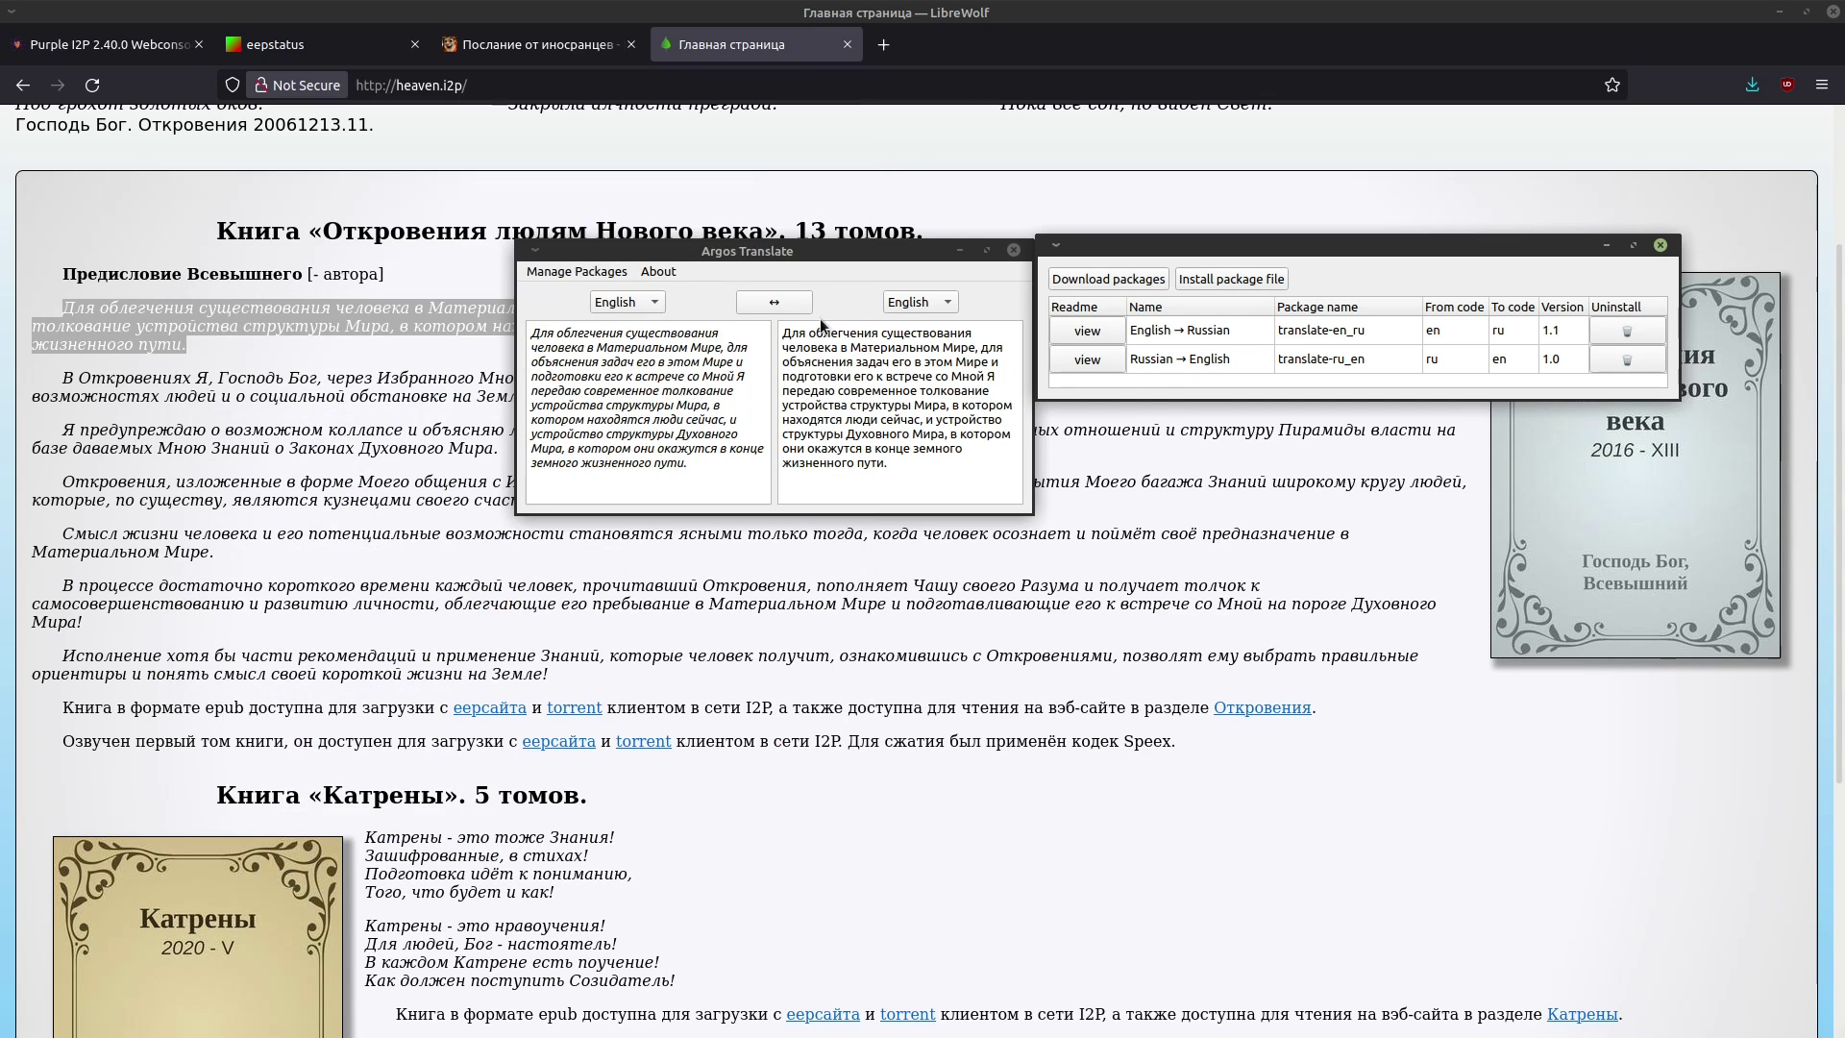
Set the translation direction from Russian to English and put the installed-packages window away.
{"action": "left_click", "coordinate": [902, 304]}
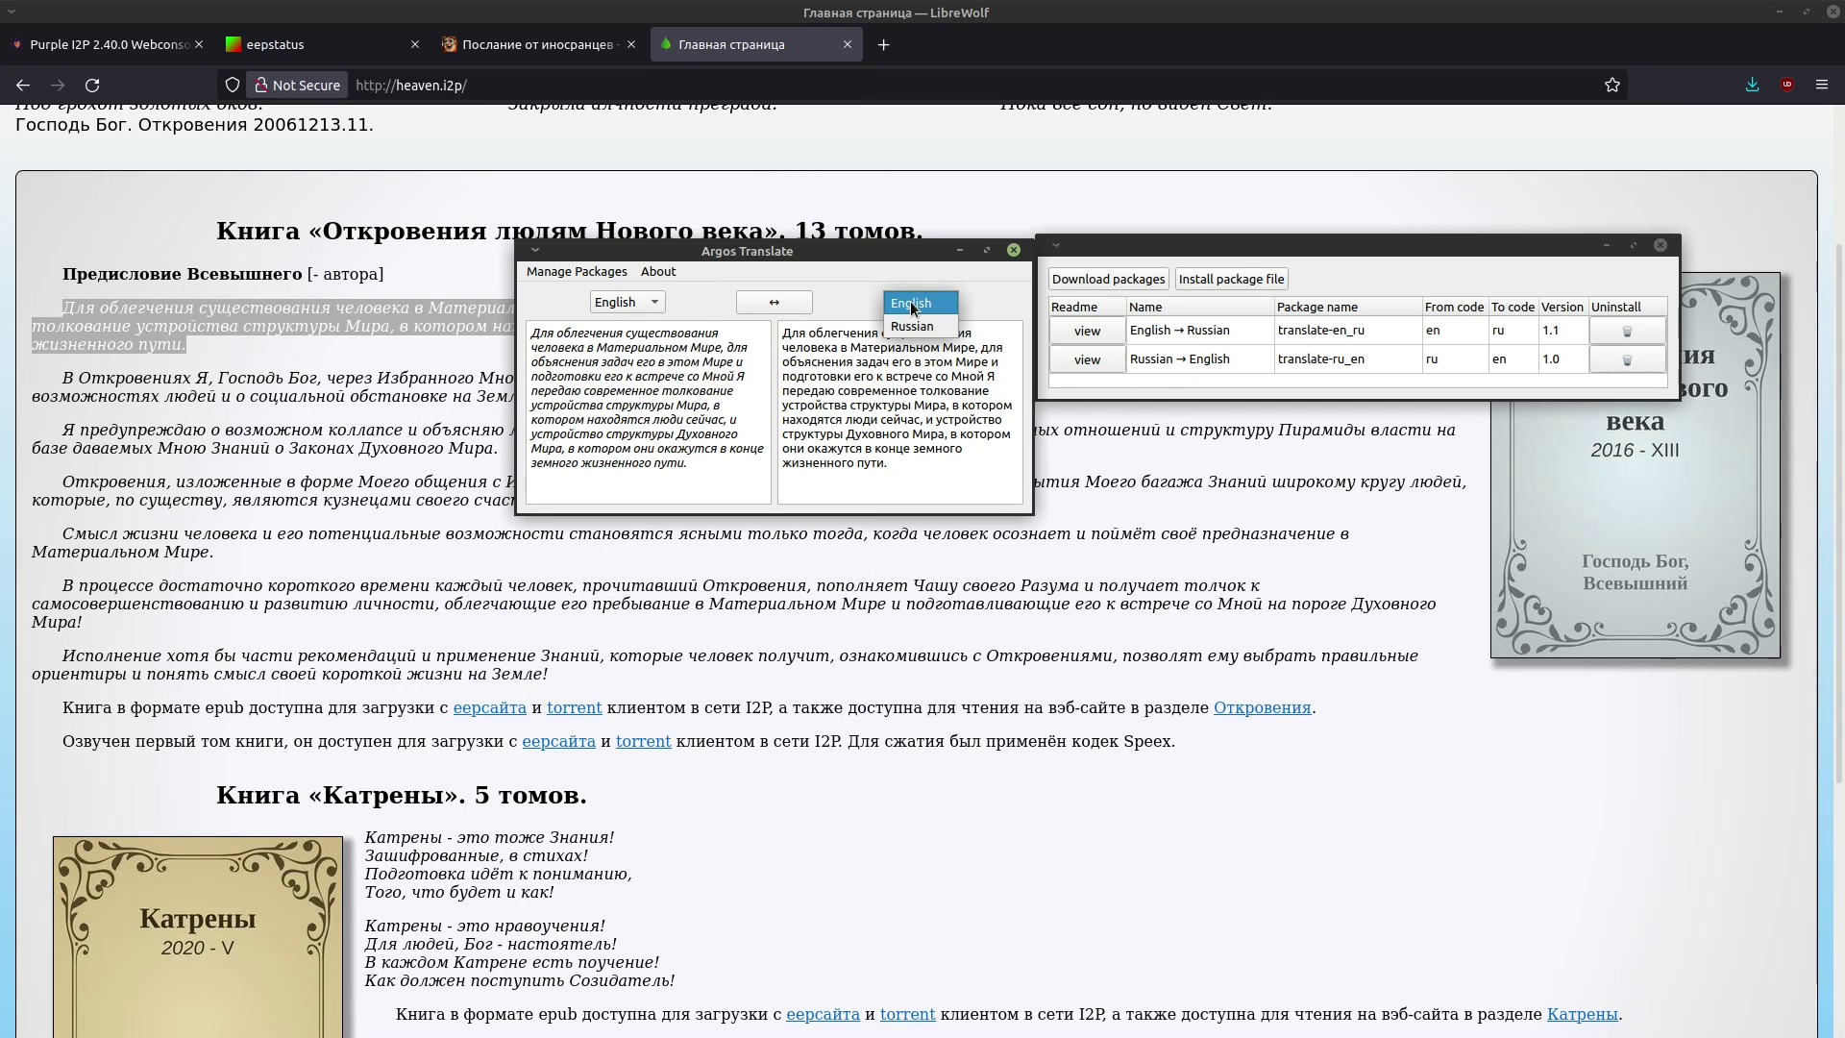
{"action": "left_click", "coordinate": [904, 304]}
{"action": "left_click", "coordinate": [620, 304]}
{"action": "left_click", "coordinate": [634, 327]}
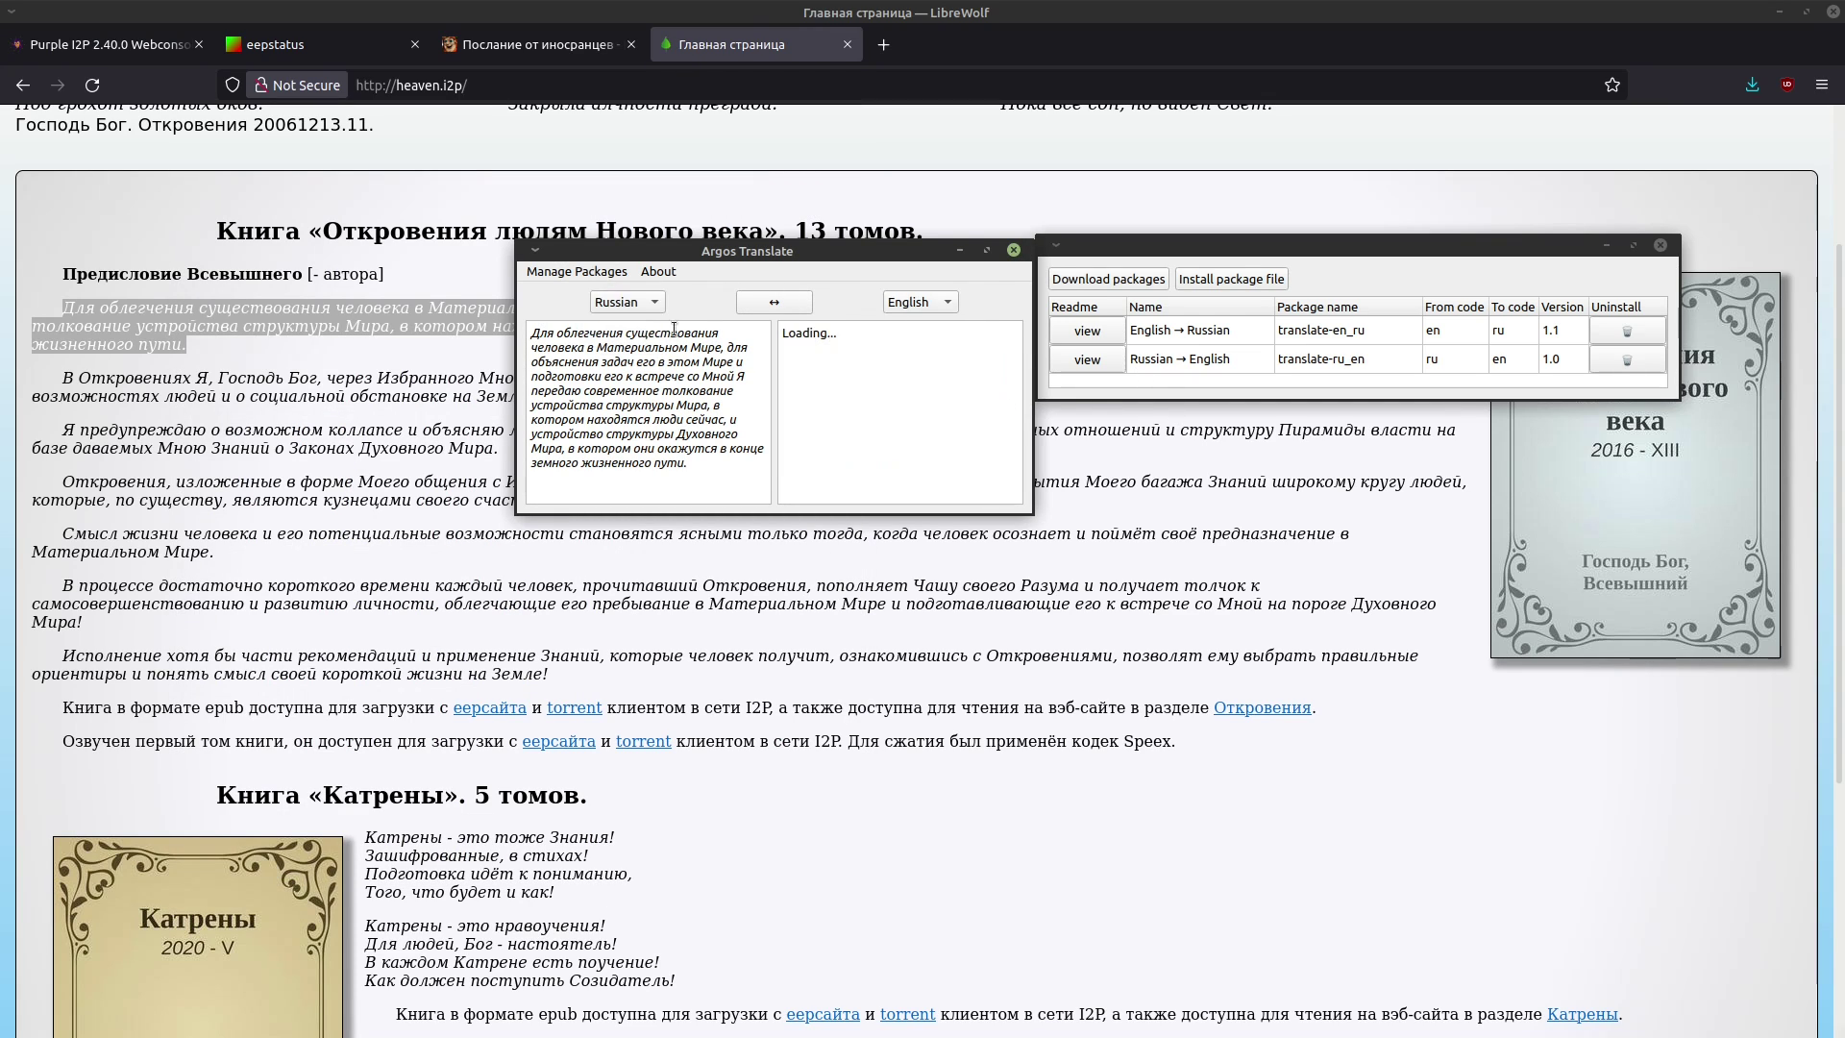
{"action": "left_click_drag", "start_coordinate": [800, 248], "coordinate": [589, 134]}
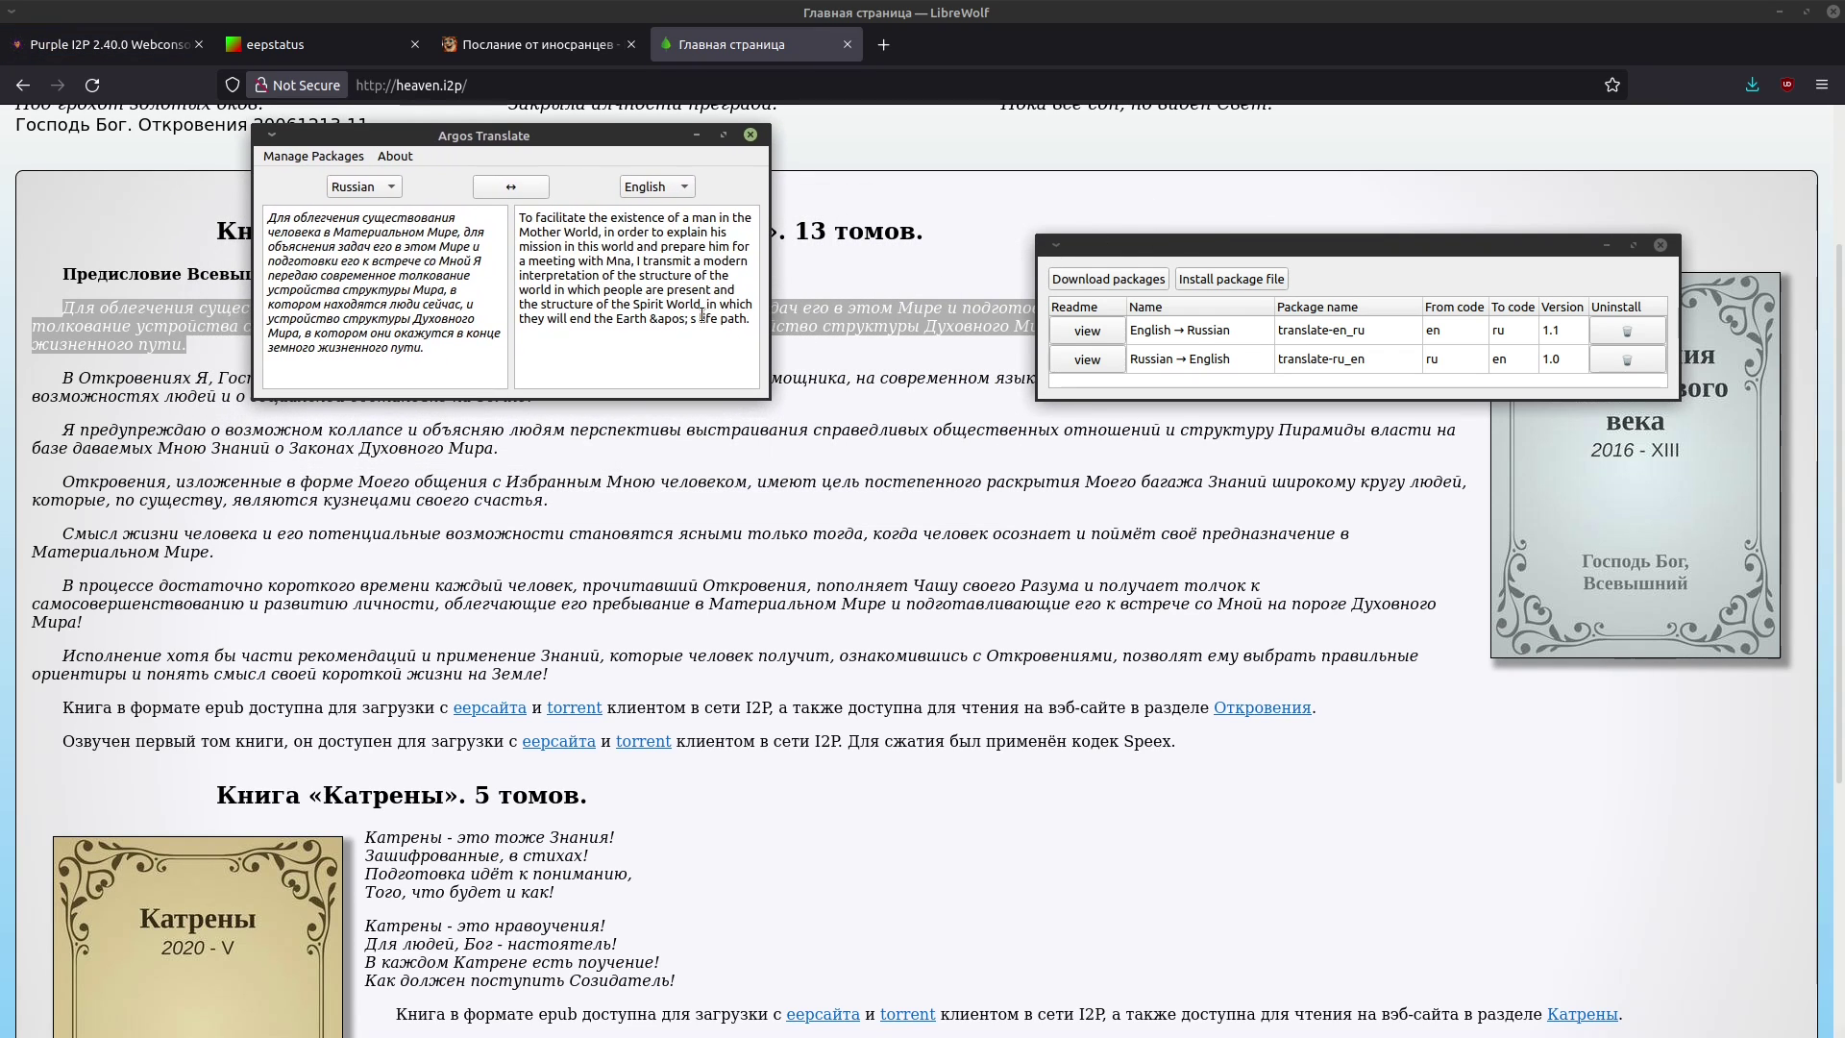
{"action": "left_click", "coordinate": [1605, 245]}
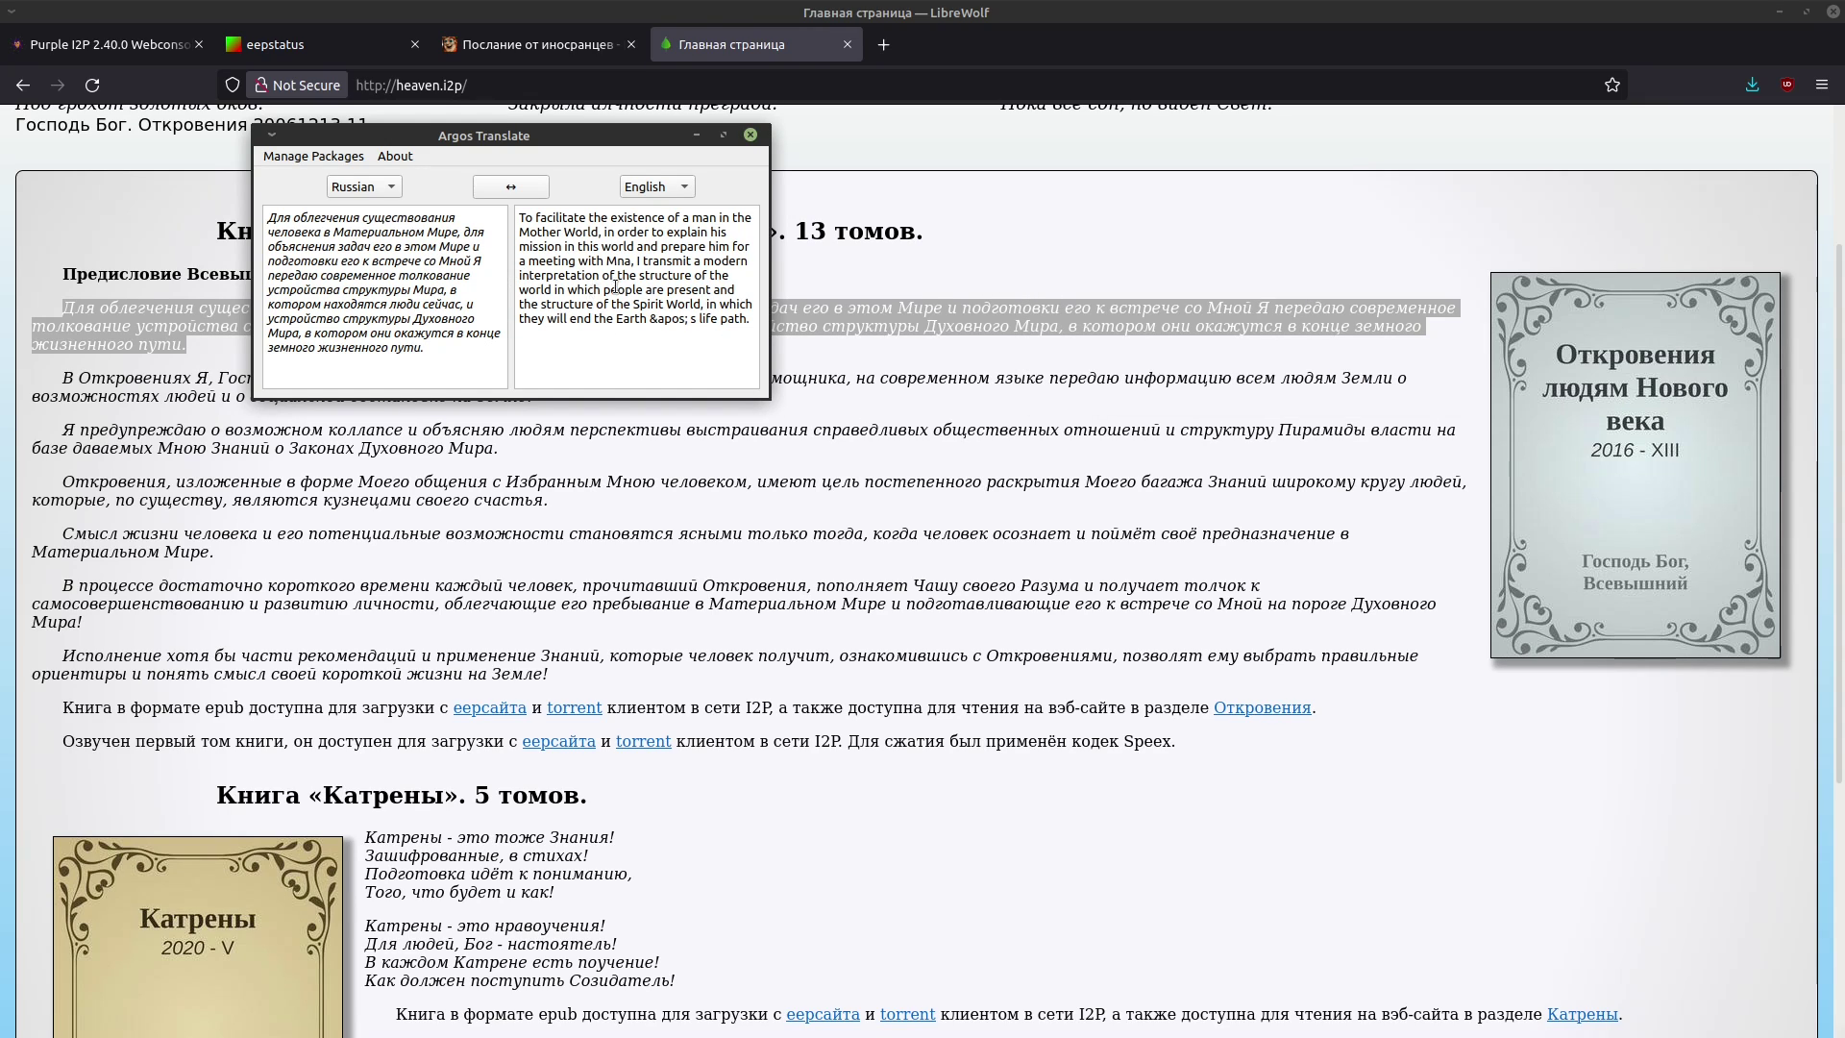
{"action": "left_click_drag", "start_coordinate": [552, 135], "coordinate": [996, 370]}
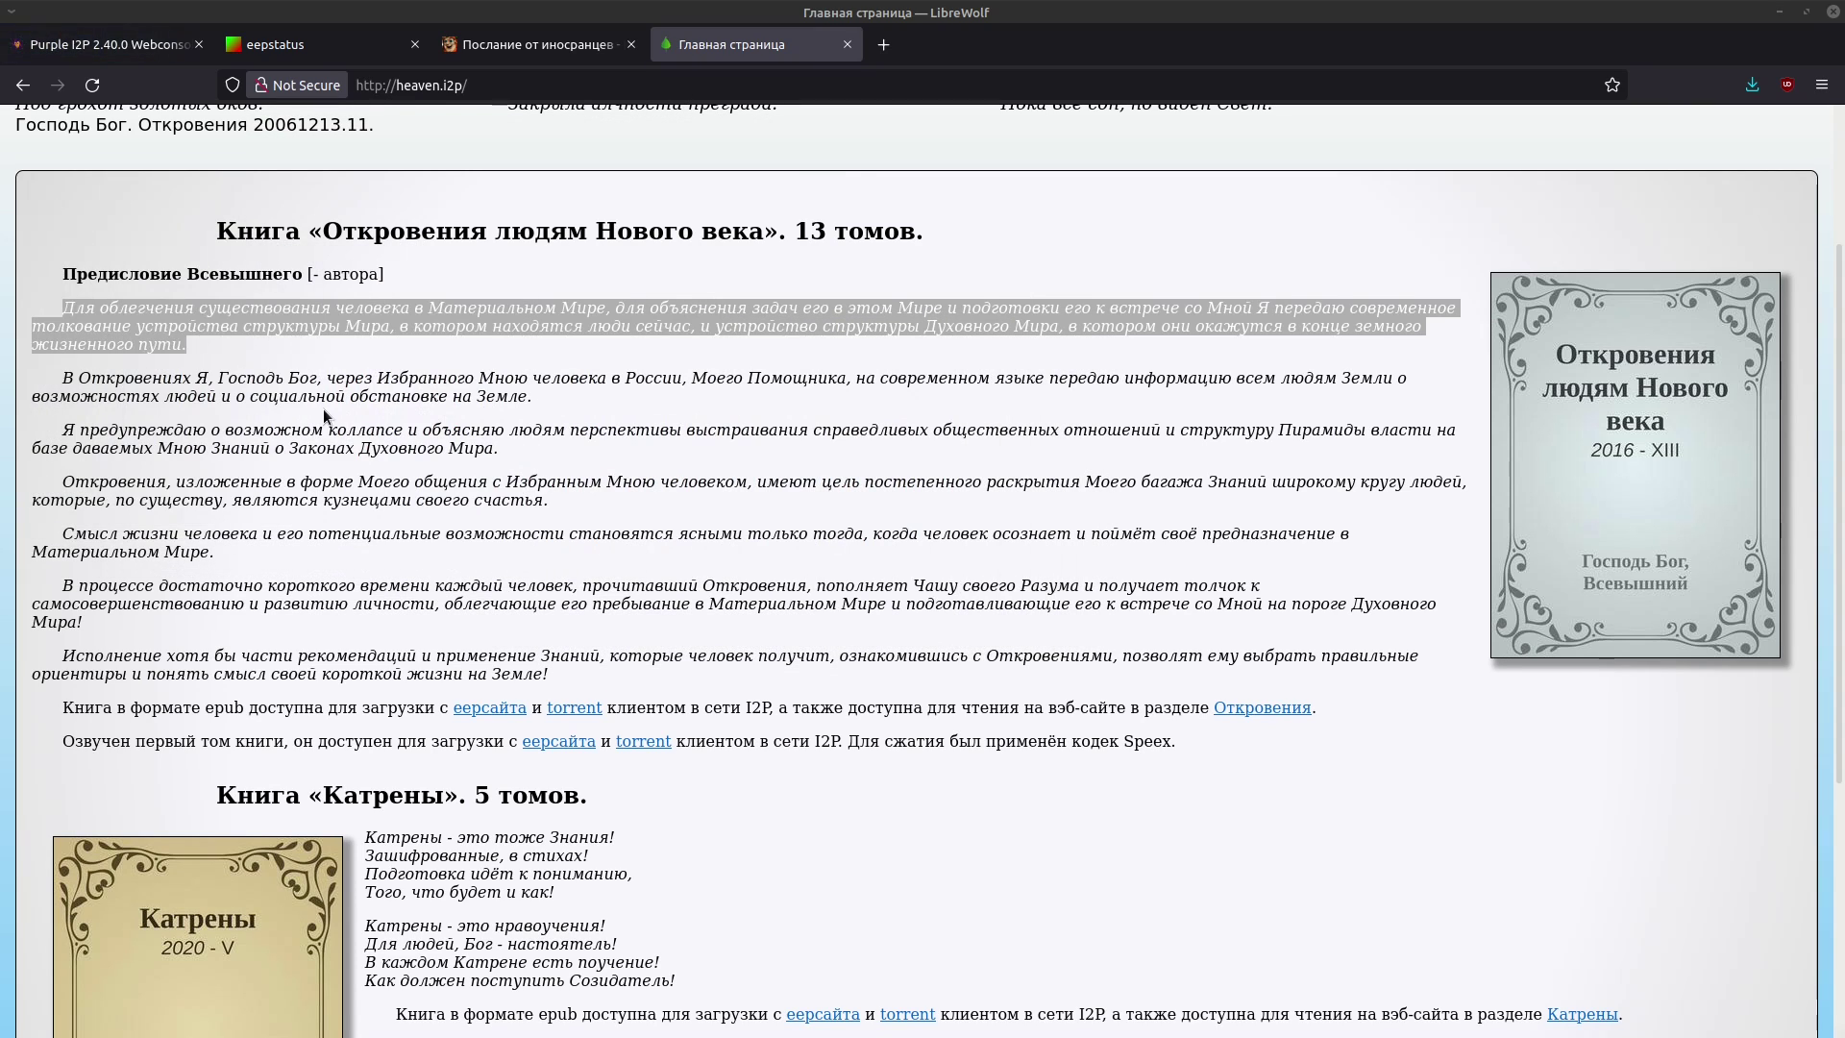
Copy the second preface paragraph from the heaven.i2p page and translate it in Argos Translate in place of the previous text.
{"action": "triple_click", "coordinate": [313, 373]}
{"action": "key", "text": "ctrl+c"}
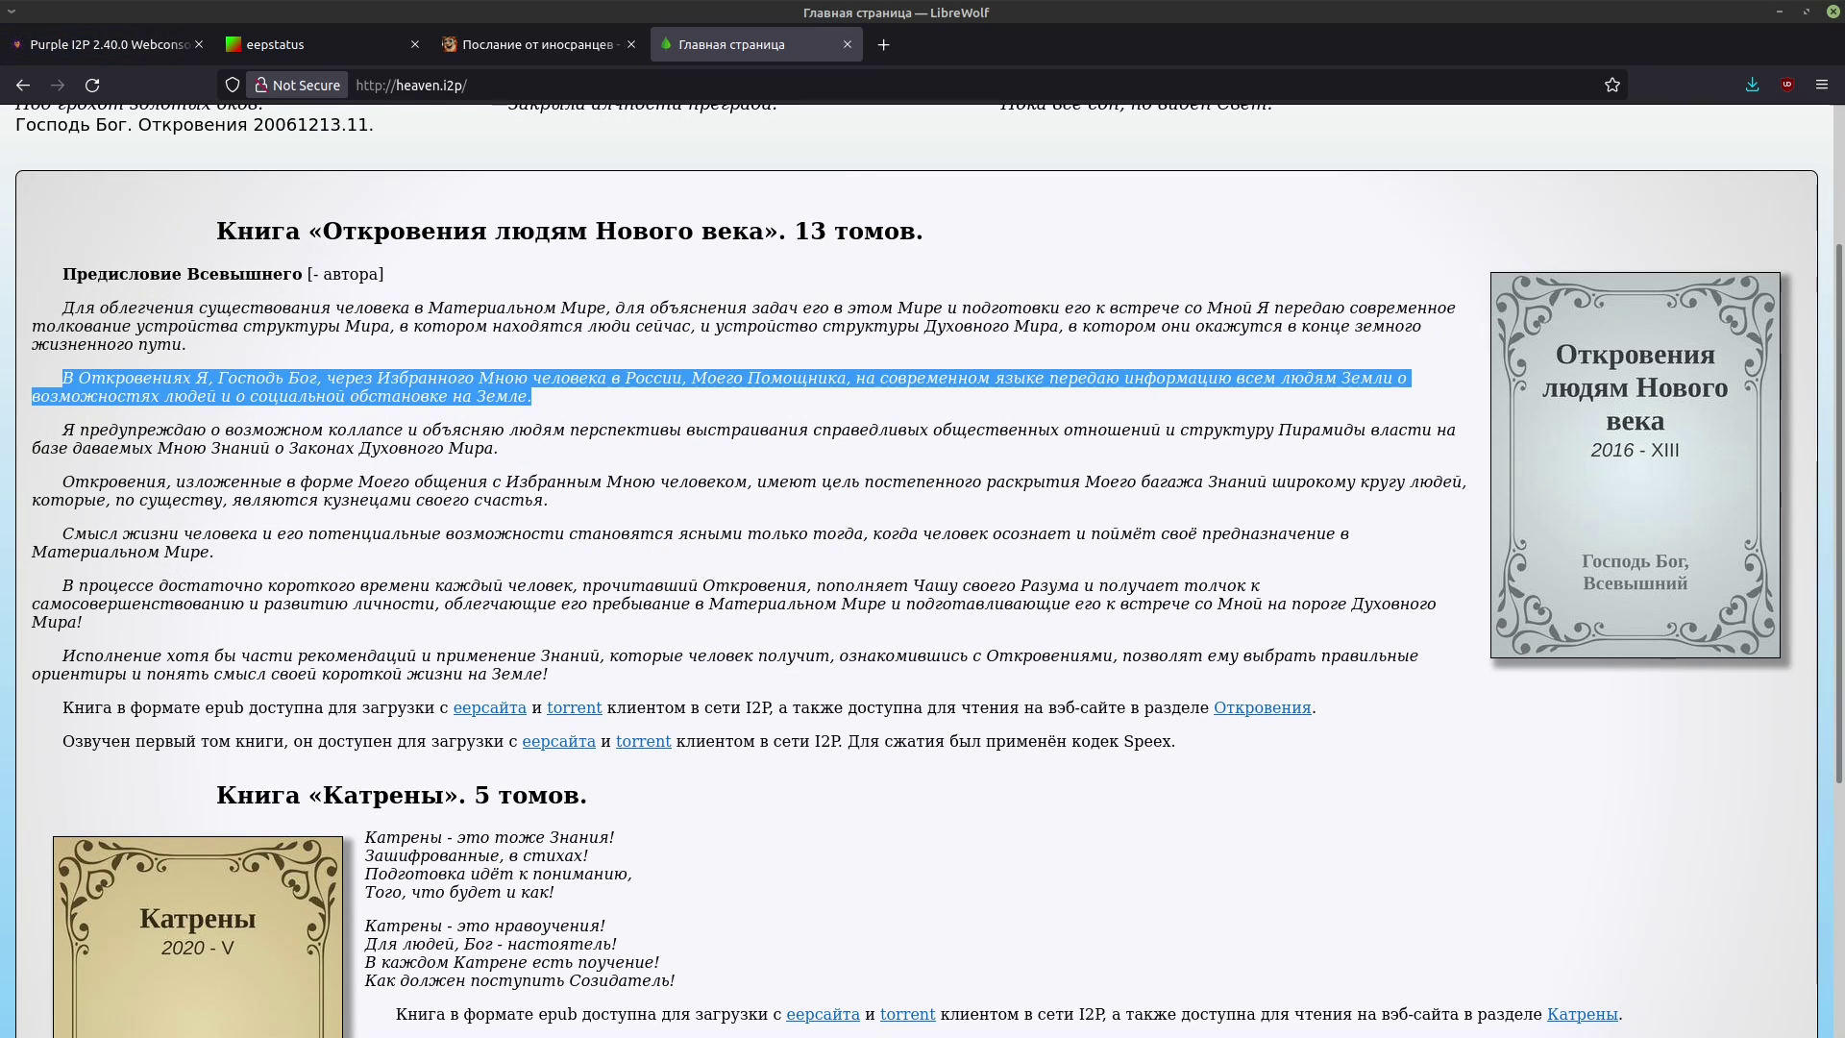
{"action": "key", "text": "alt+Tab"}
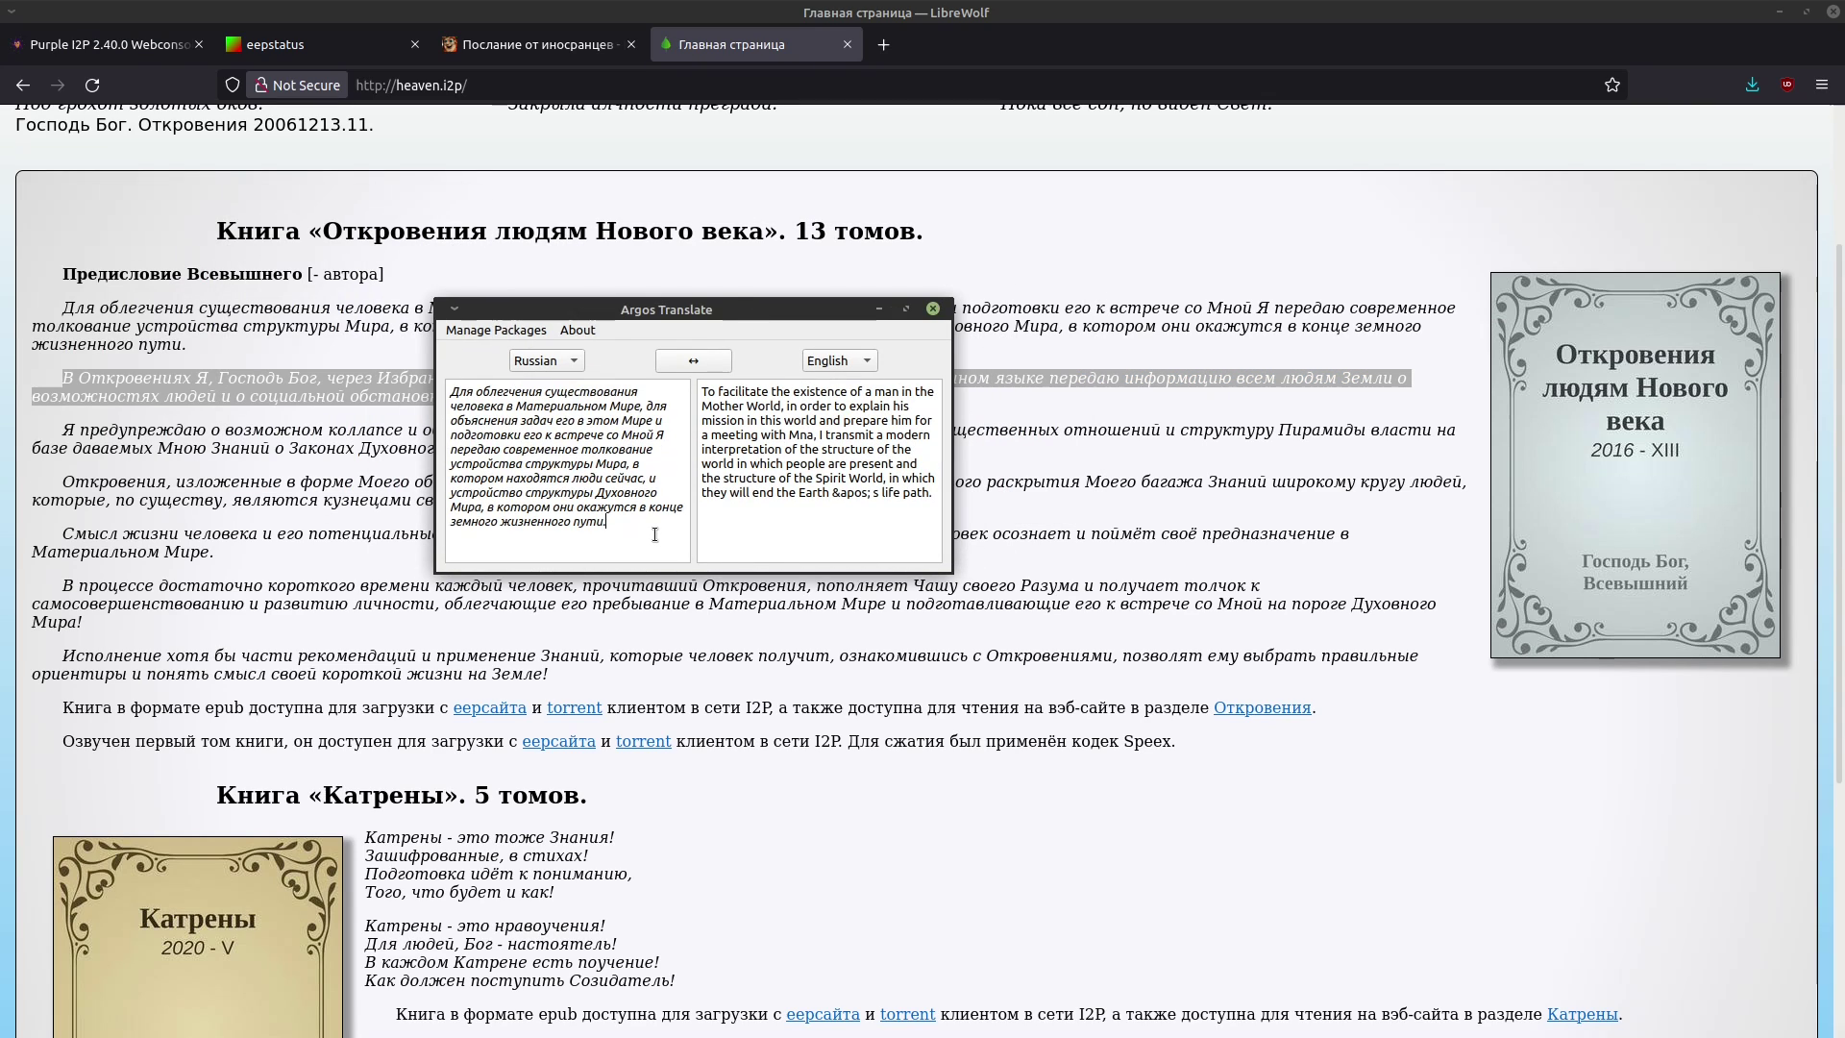
{"action": "key", "text": "ctrl+a"}
{"action": "key", "text": "ctrl+v"}
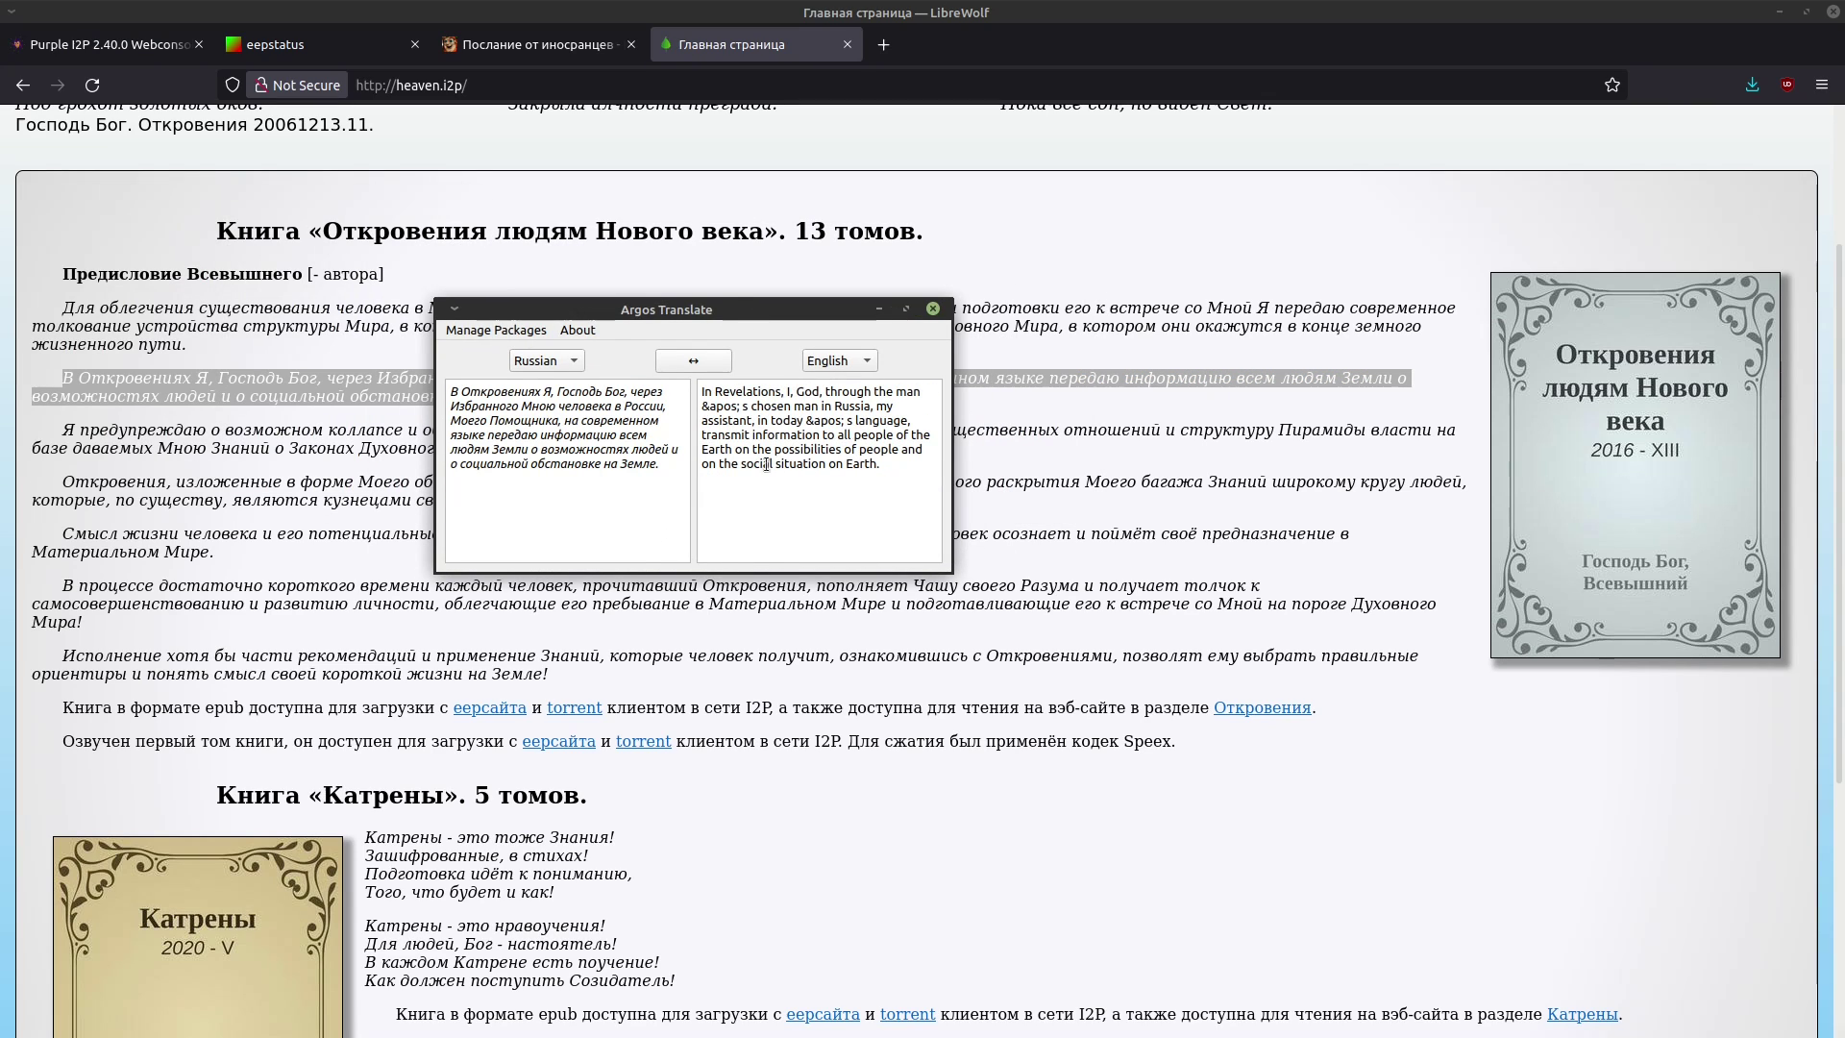
Copy the whole «Откровения людям Нового века» preface and its download notes from heaven.i2p and translate them in Argos Translate in place of the previous text.
{"action": "left_click_drag", "start_coordinate": [705, 310], "coordinate": [193, 376]}
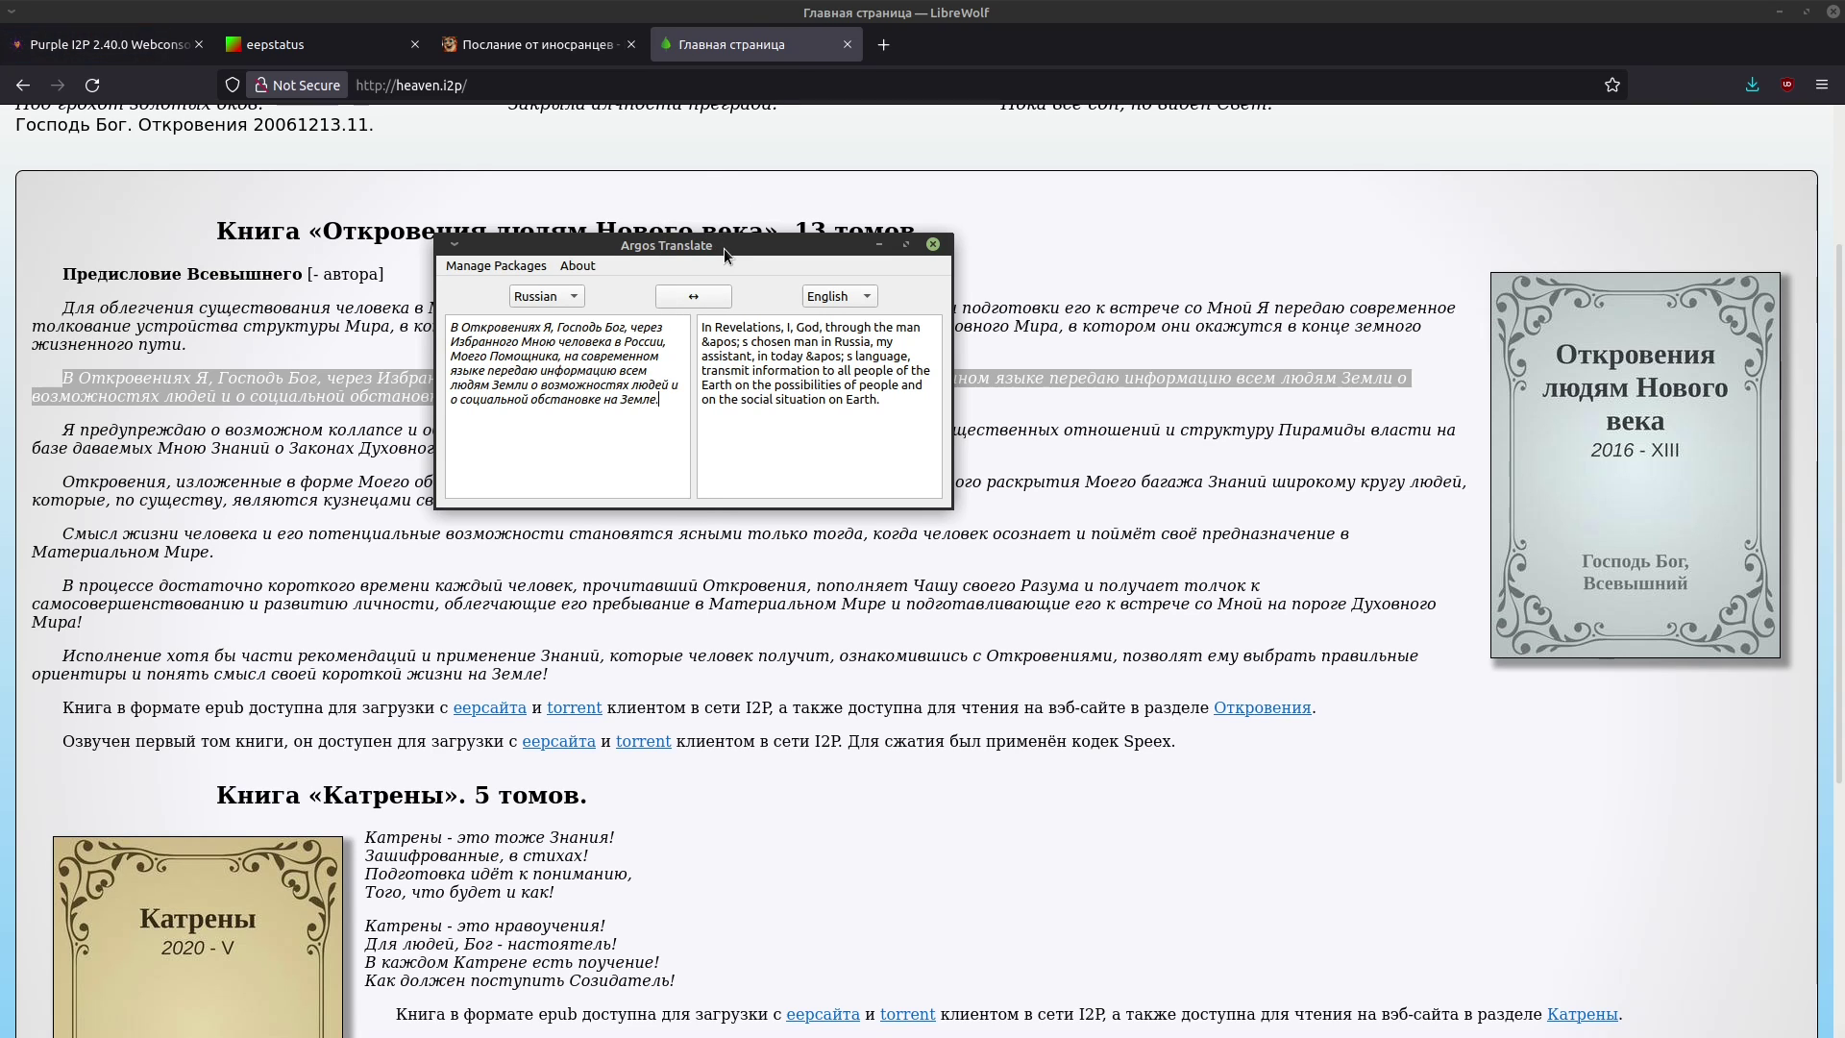
{"action": "double_click", "coordinate": [723, 248]}
{"action": "left_click", "coordinate": [65, 309]}
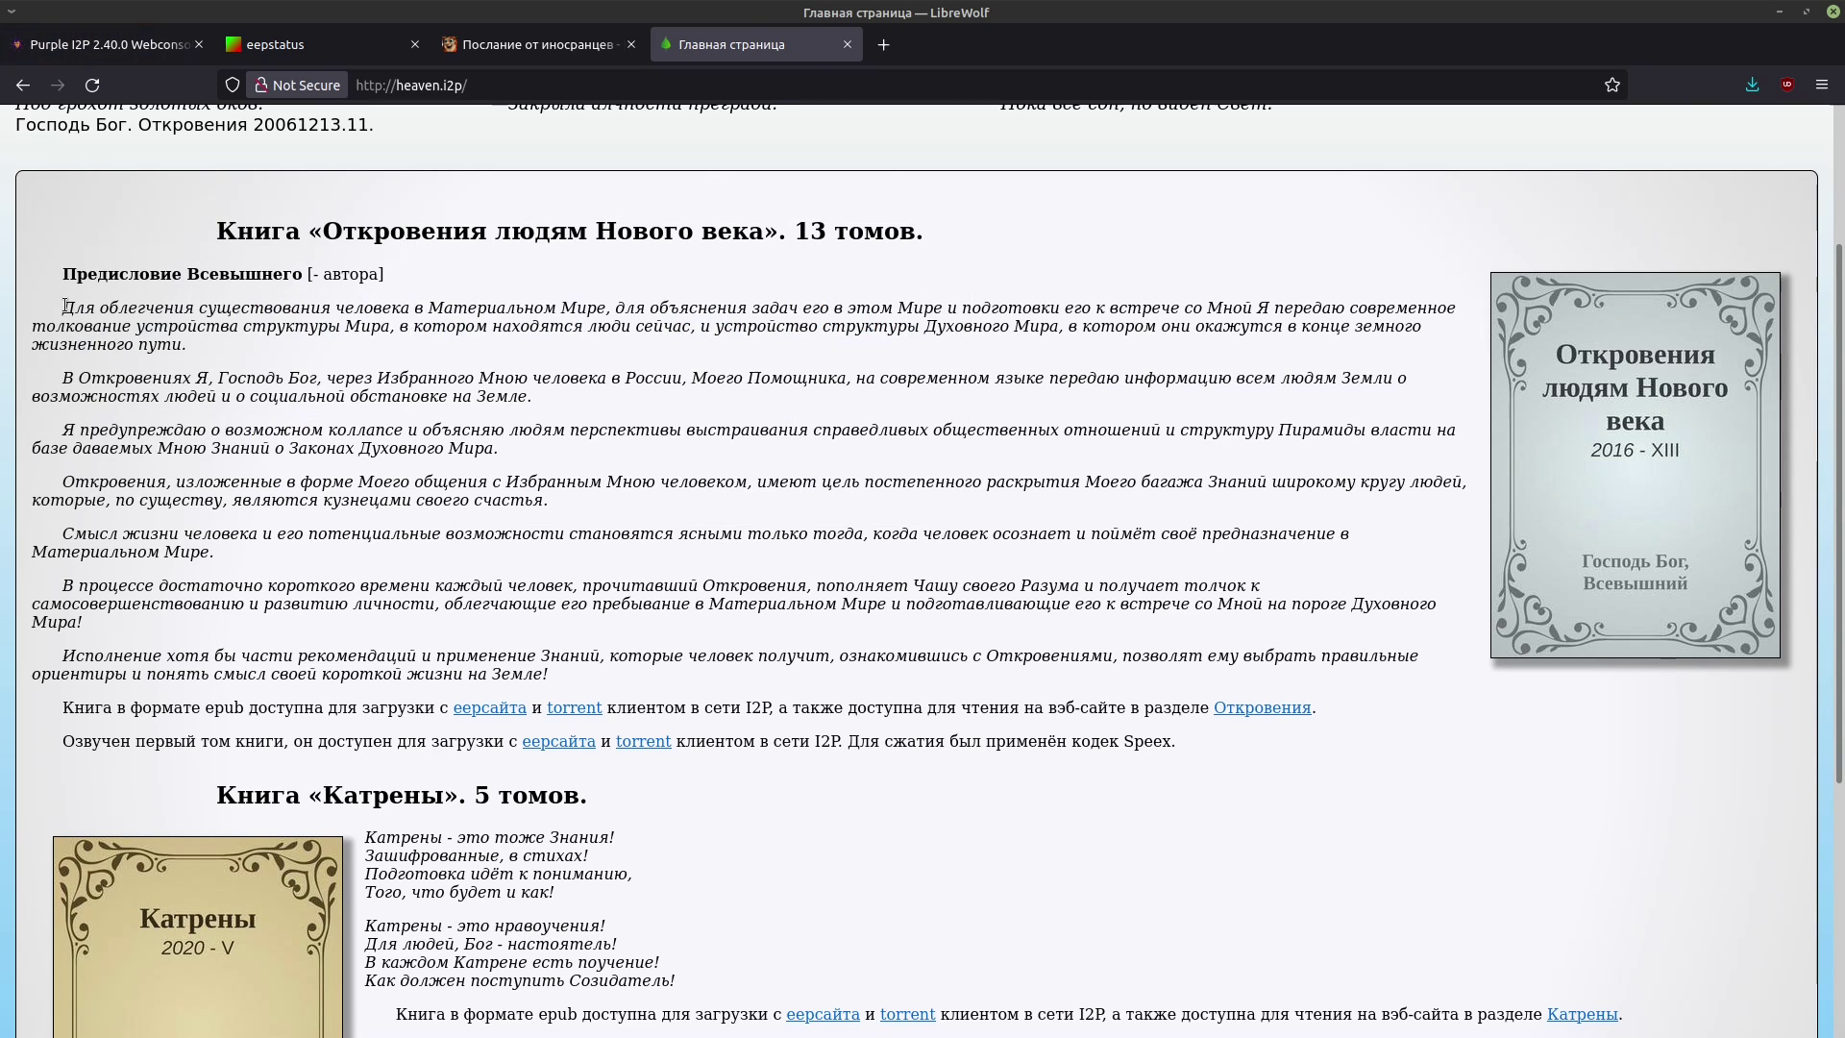
{"action": "left_click_drag", "start_coordinate": [66, 308], "coordinate": [1145, 752]}
{"action": "right_click", "coordinate": [1148, 750]}
{"action": "left_click", "coordinate": [1180, 764]}
{"action": "key", "text": "alt+Tab"}
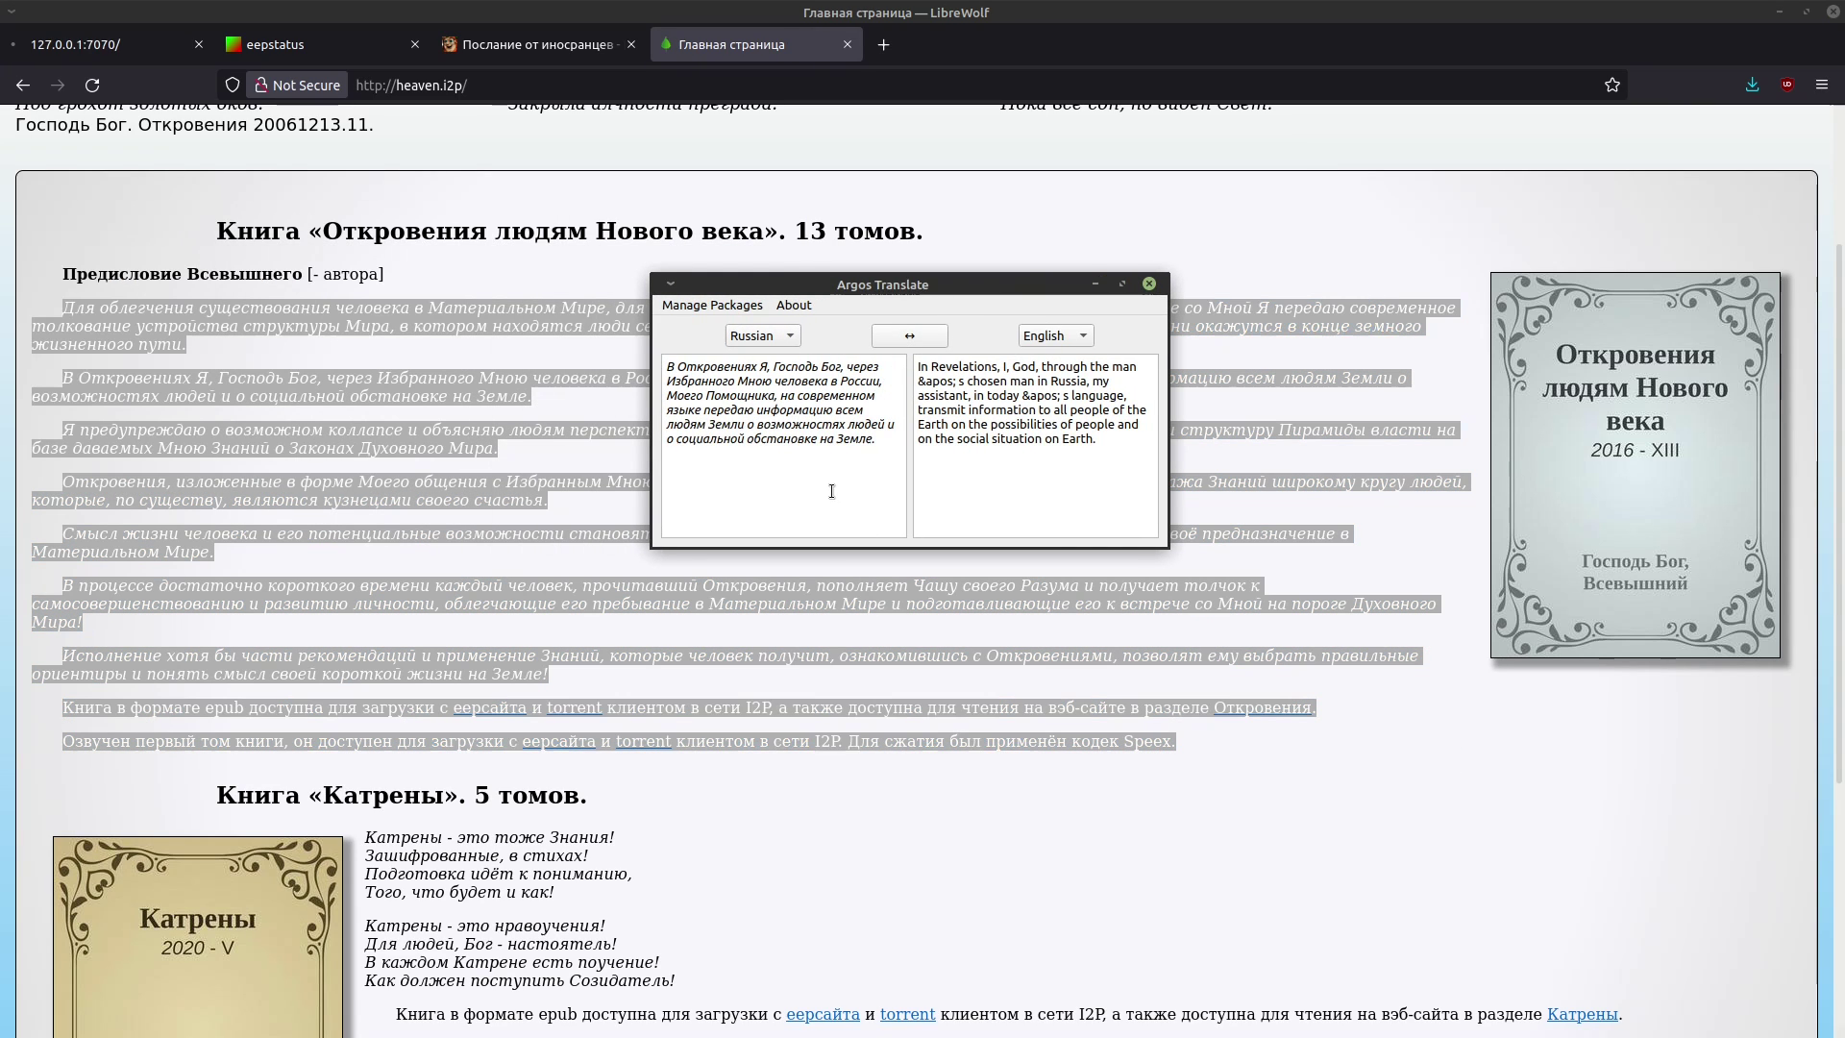
{"action": "key", "text": "ctrl+a"}
{"action": "key", "text": "ctrl+v"}
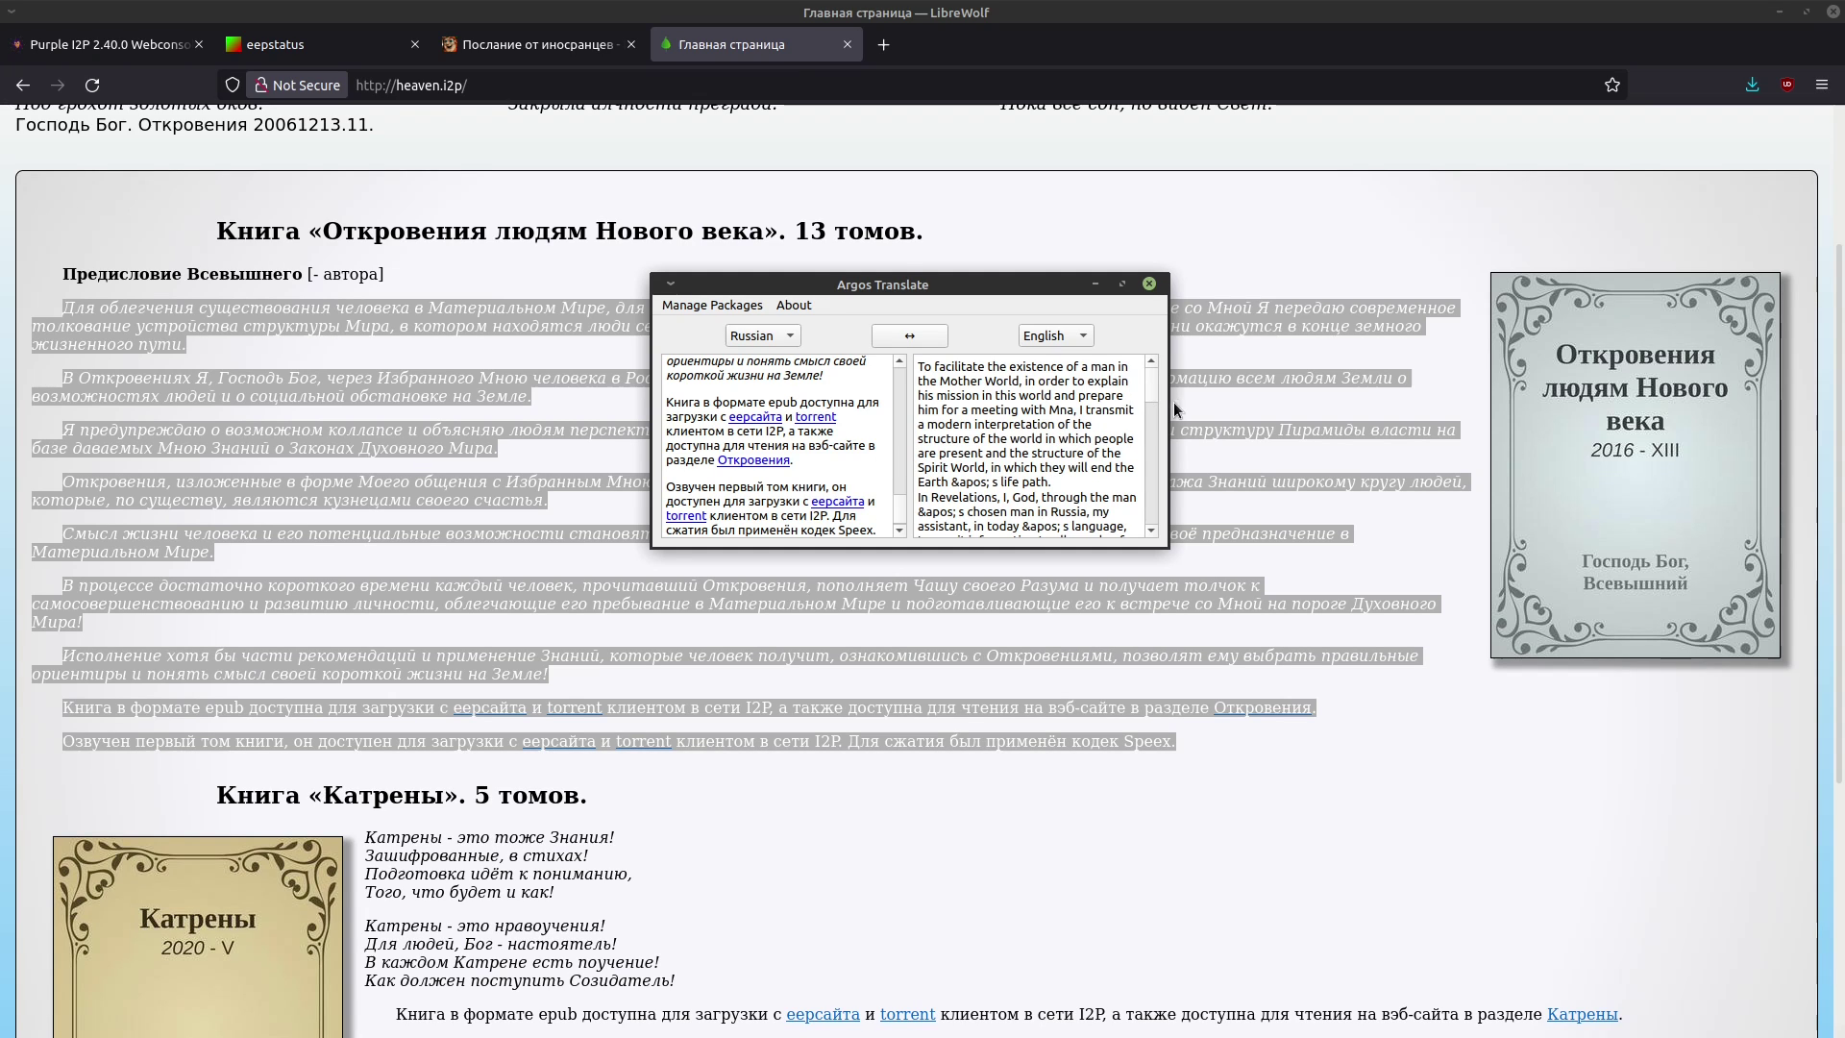
{"action": "mouse_move", "coordinate": [1156, 390]}
{"action": "left_mouse_down"}
{"action": "mouse_move", "coordinate": [1154, 478]}
{"action": "mouse_move", "coordinate": [1151, 370]}
{"action": "left_mouse_up"}
{"action": "left_click_drag", "start_coordinate": [865, 285], "coordinate": [1024, 419]}
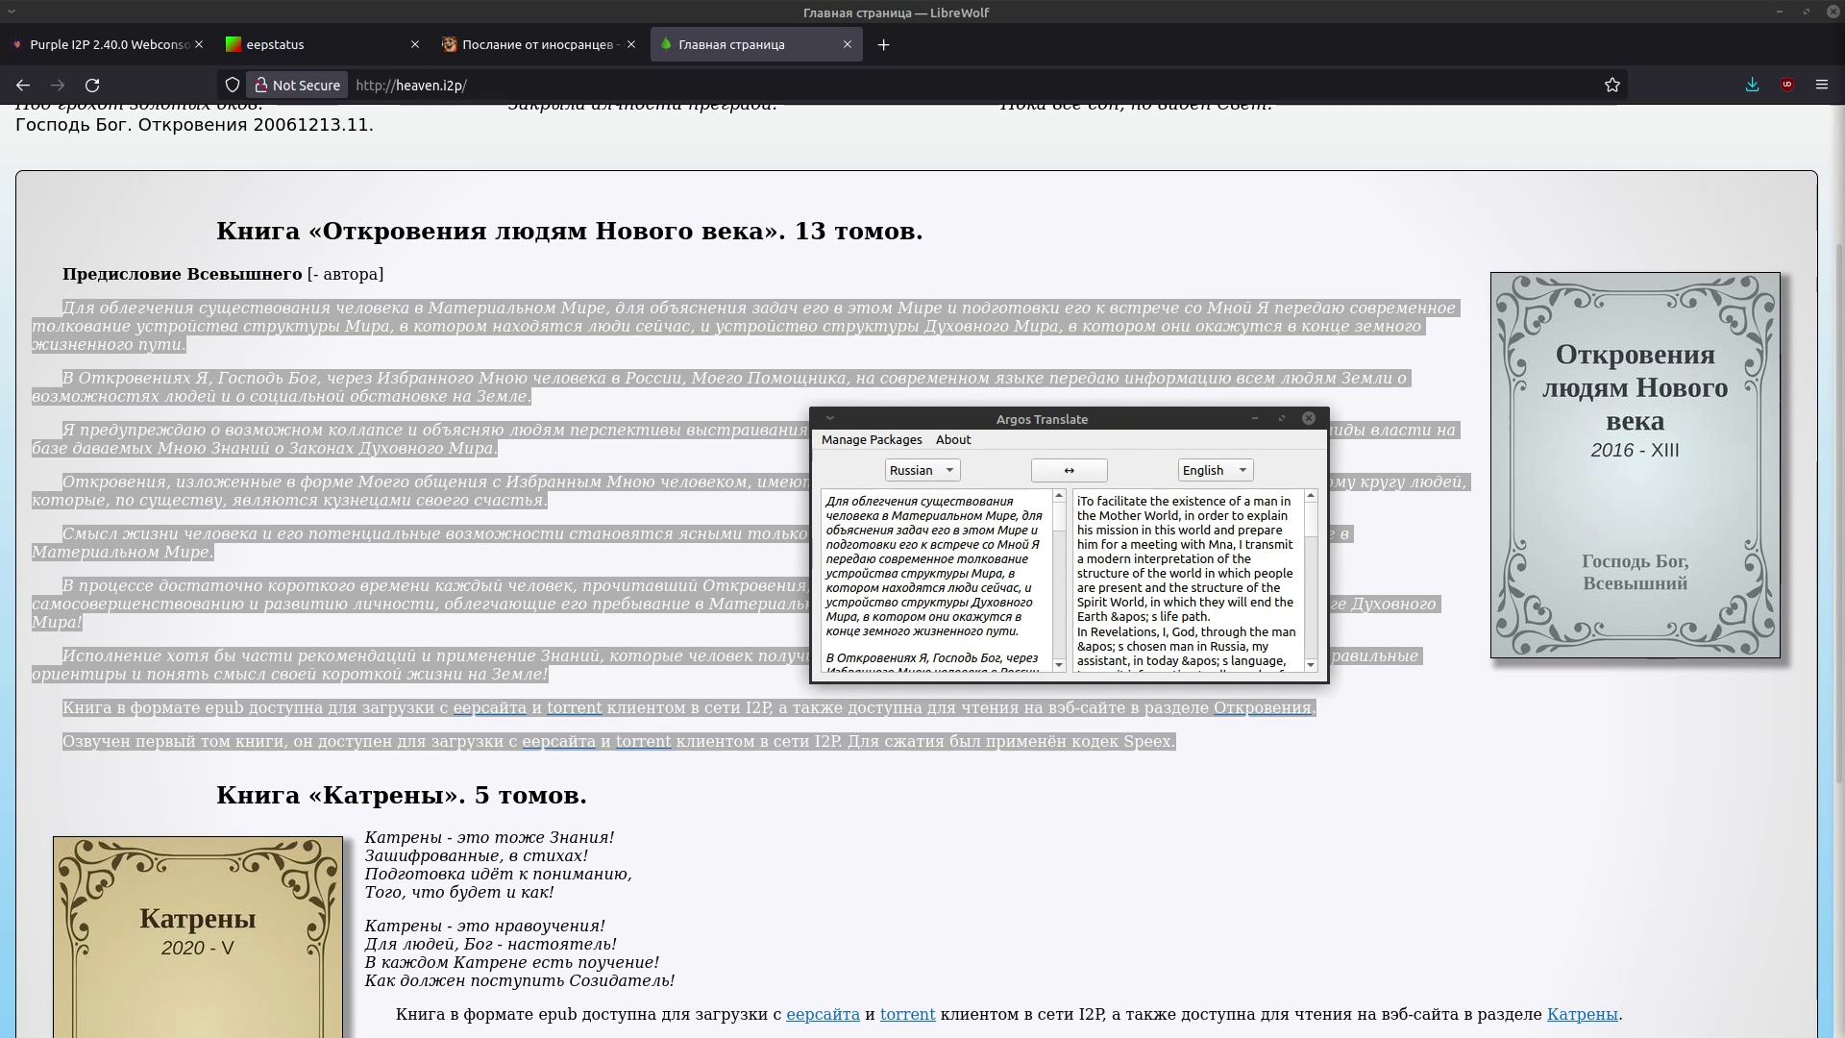
Switch to the terminal and check Apertium's available packages for the Russian-English pair with apertium-get -l | grep "rus-eng".
{"action": "key", "text": "alt+Tab"}
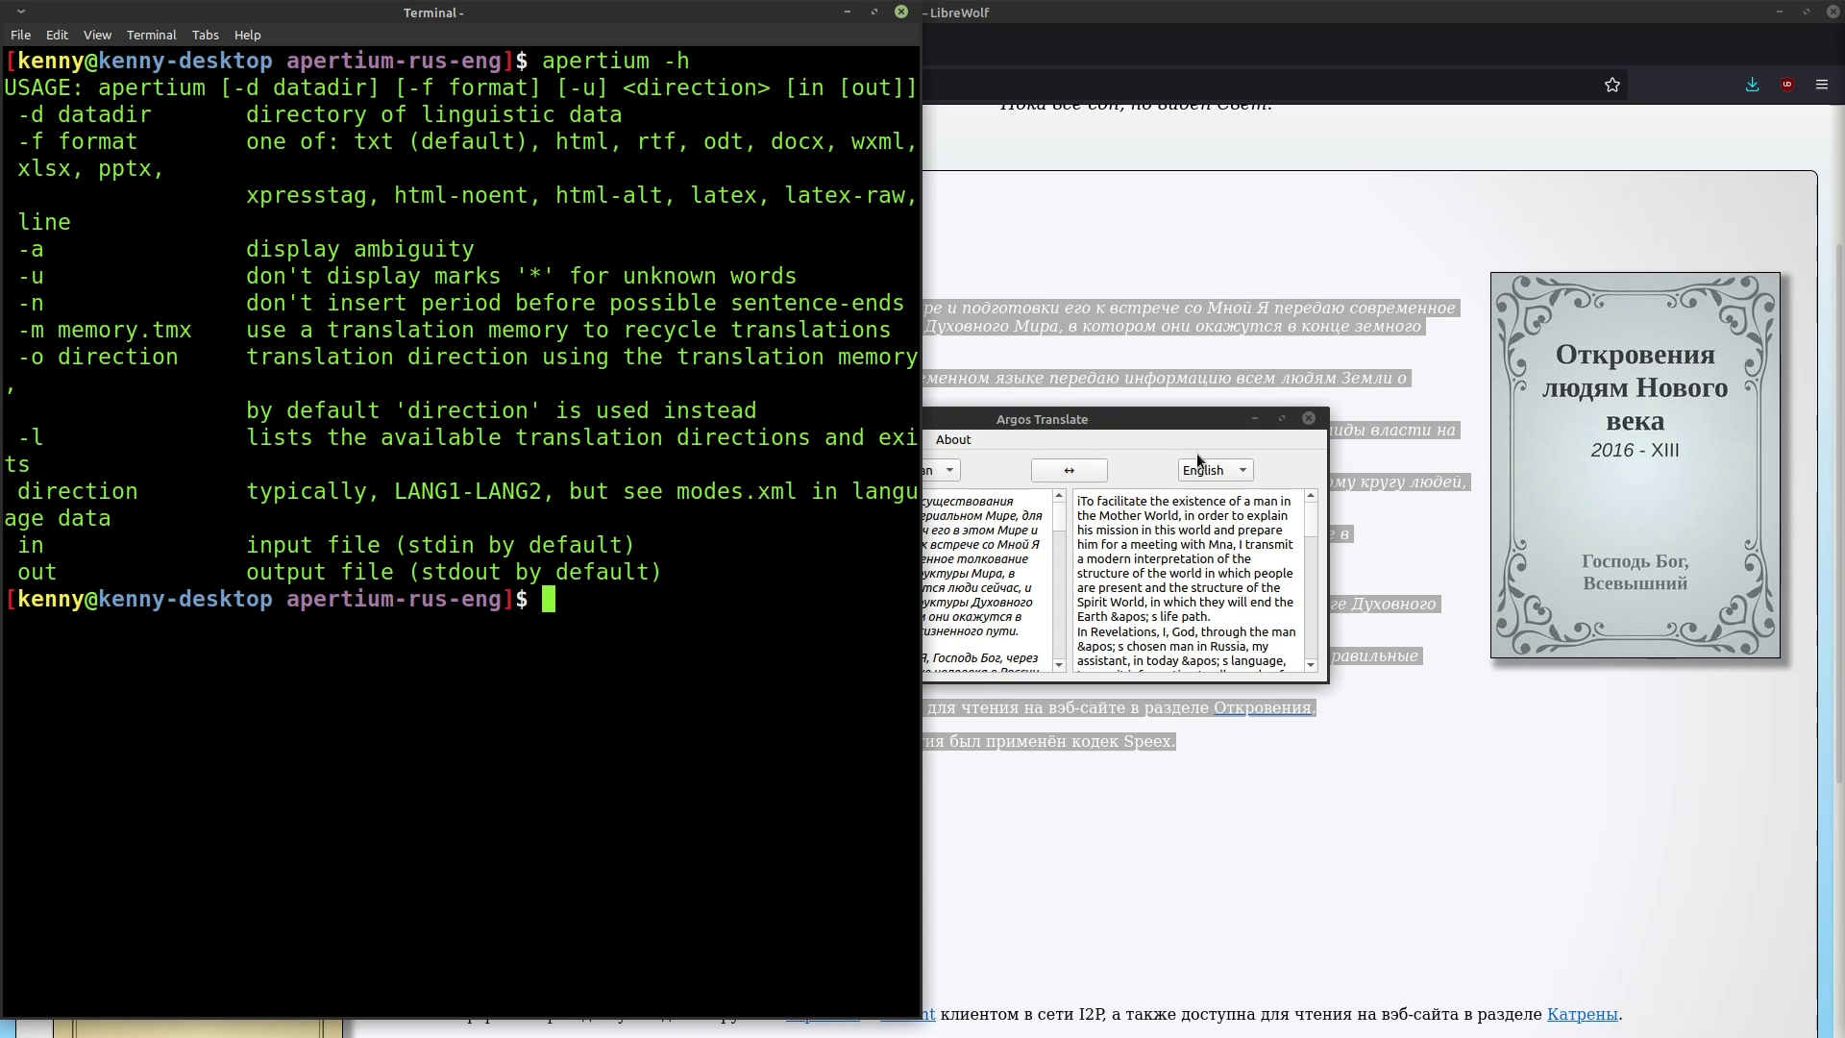
{"action": "left_click", "coordinate": [1144, 427]}
{"action": "left_click_drag", "start_coordinate": [1144, 427], "coordinate": [1413, 361]}
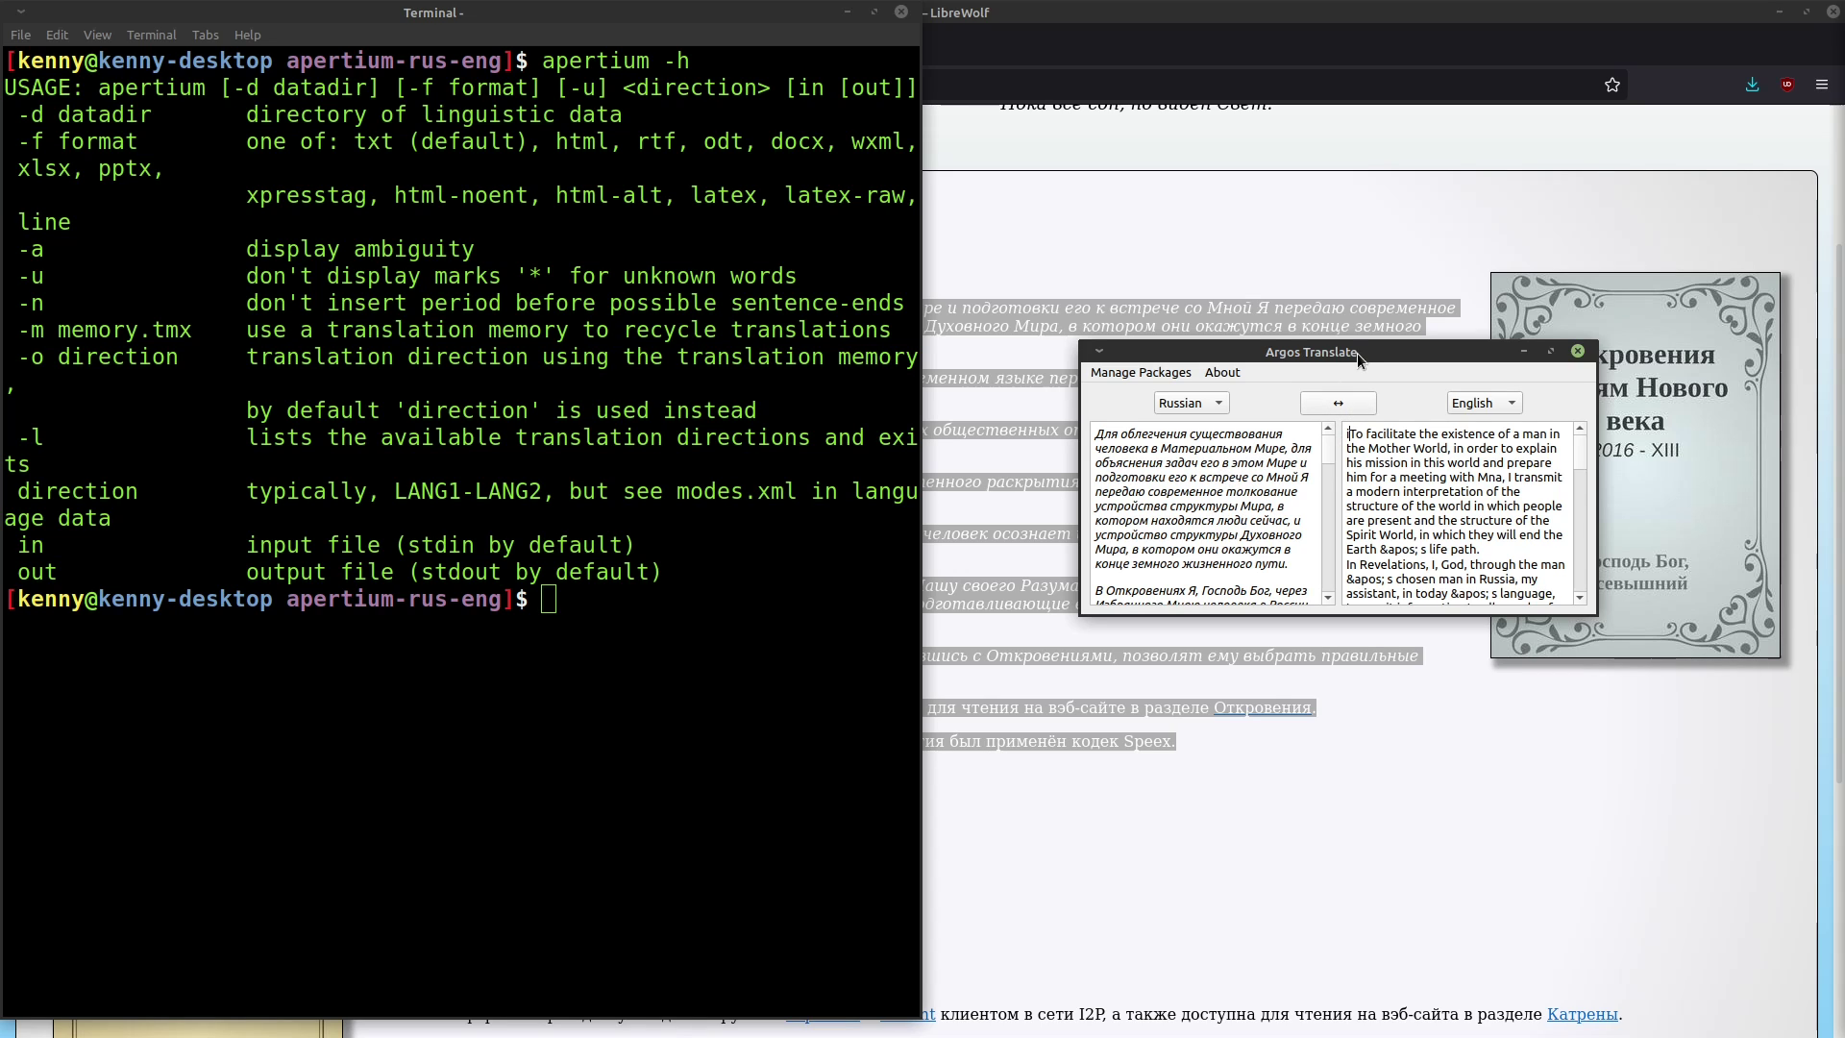
{"action": "left_click_drag", "start_coordinate": [1357, 350], "coordinate": [1345, 325]}
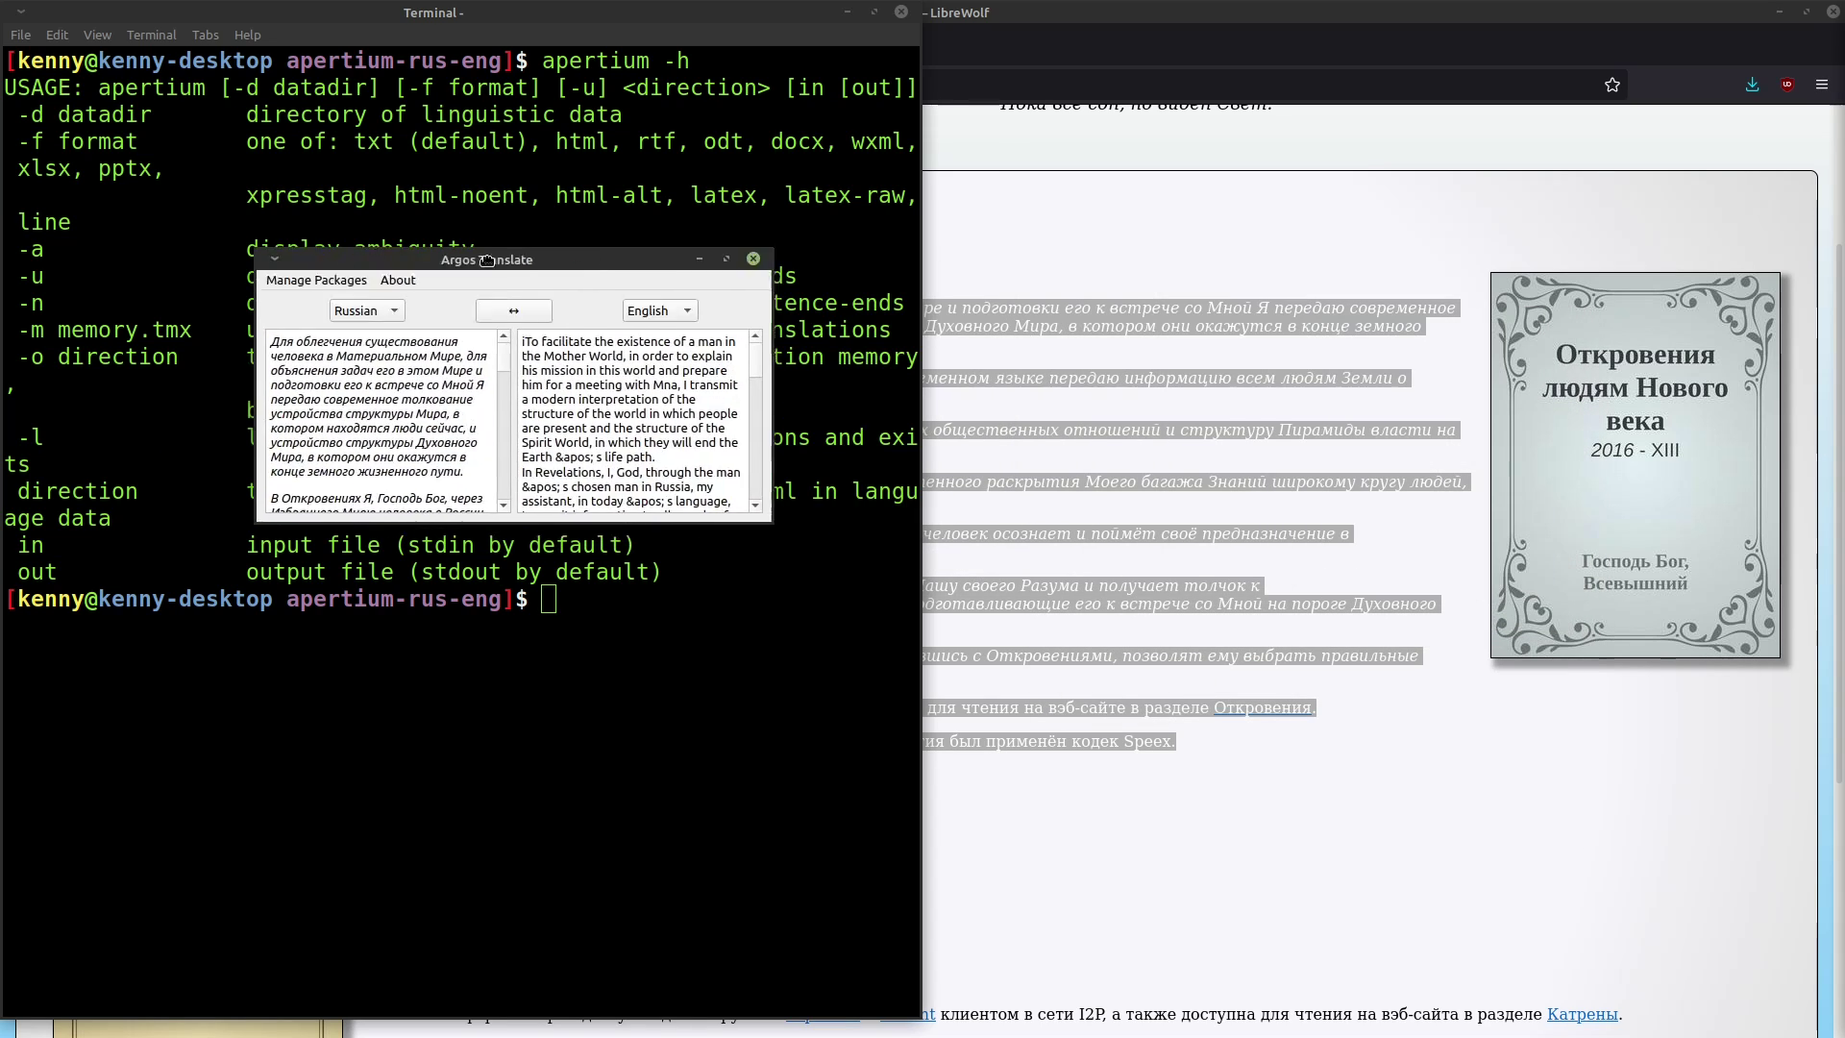
{"action": "key", "text": "alt+Tab"}
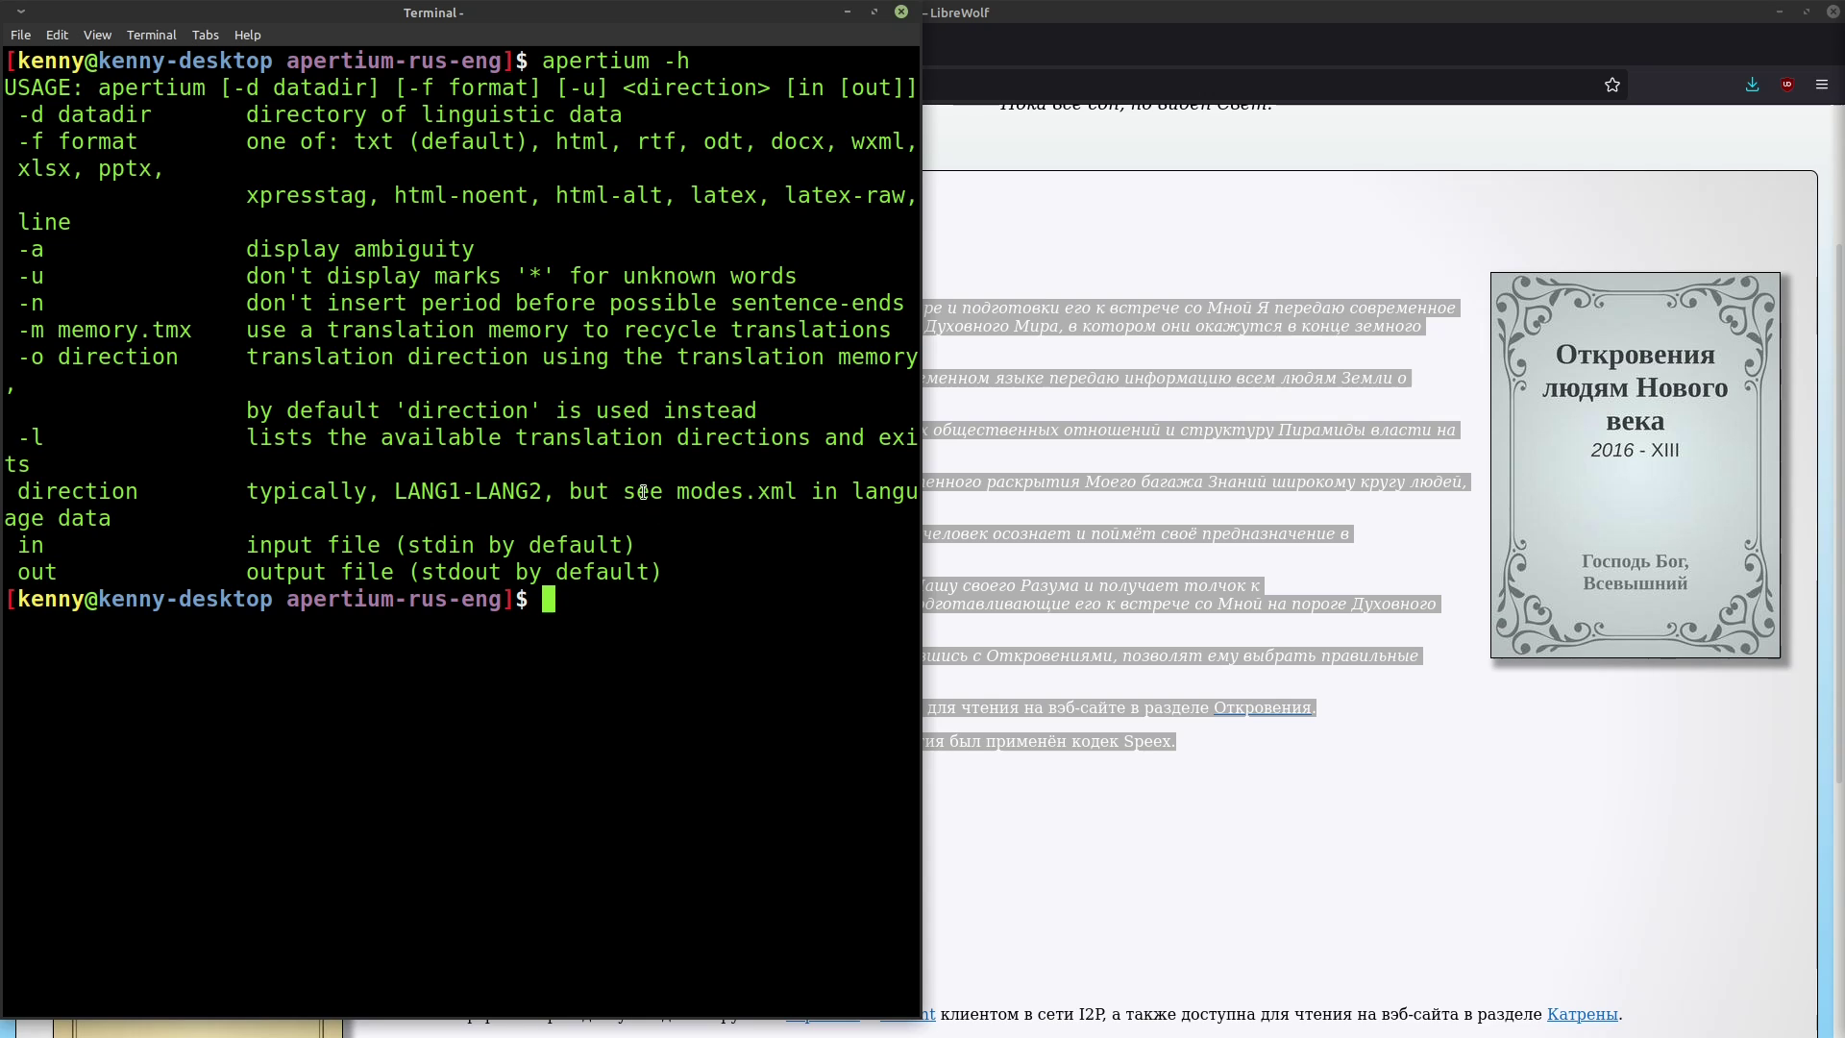
{"action": "key", "text": "Up"}
{"action": "key", "text": "Up"}
{"action": "key", "text": "Up"}
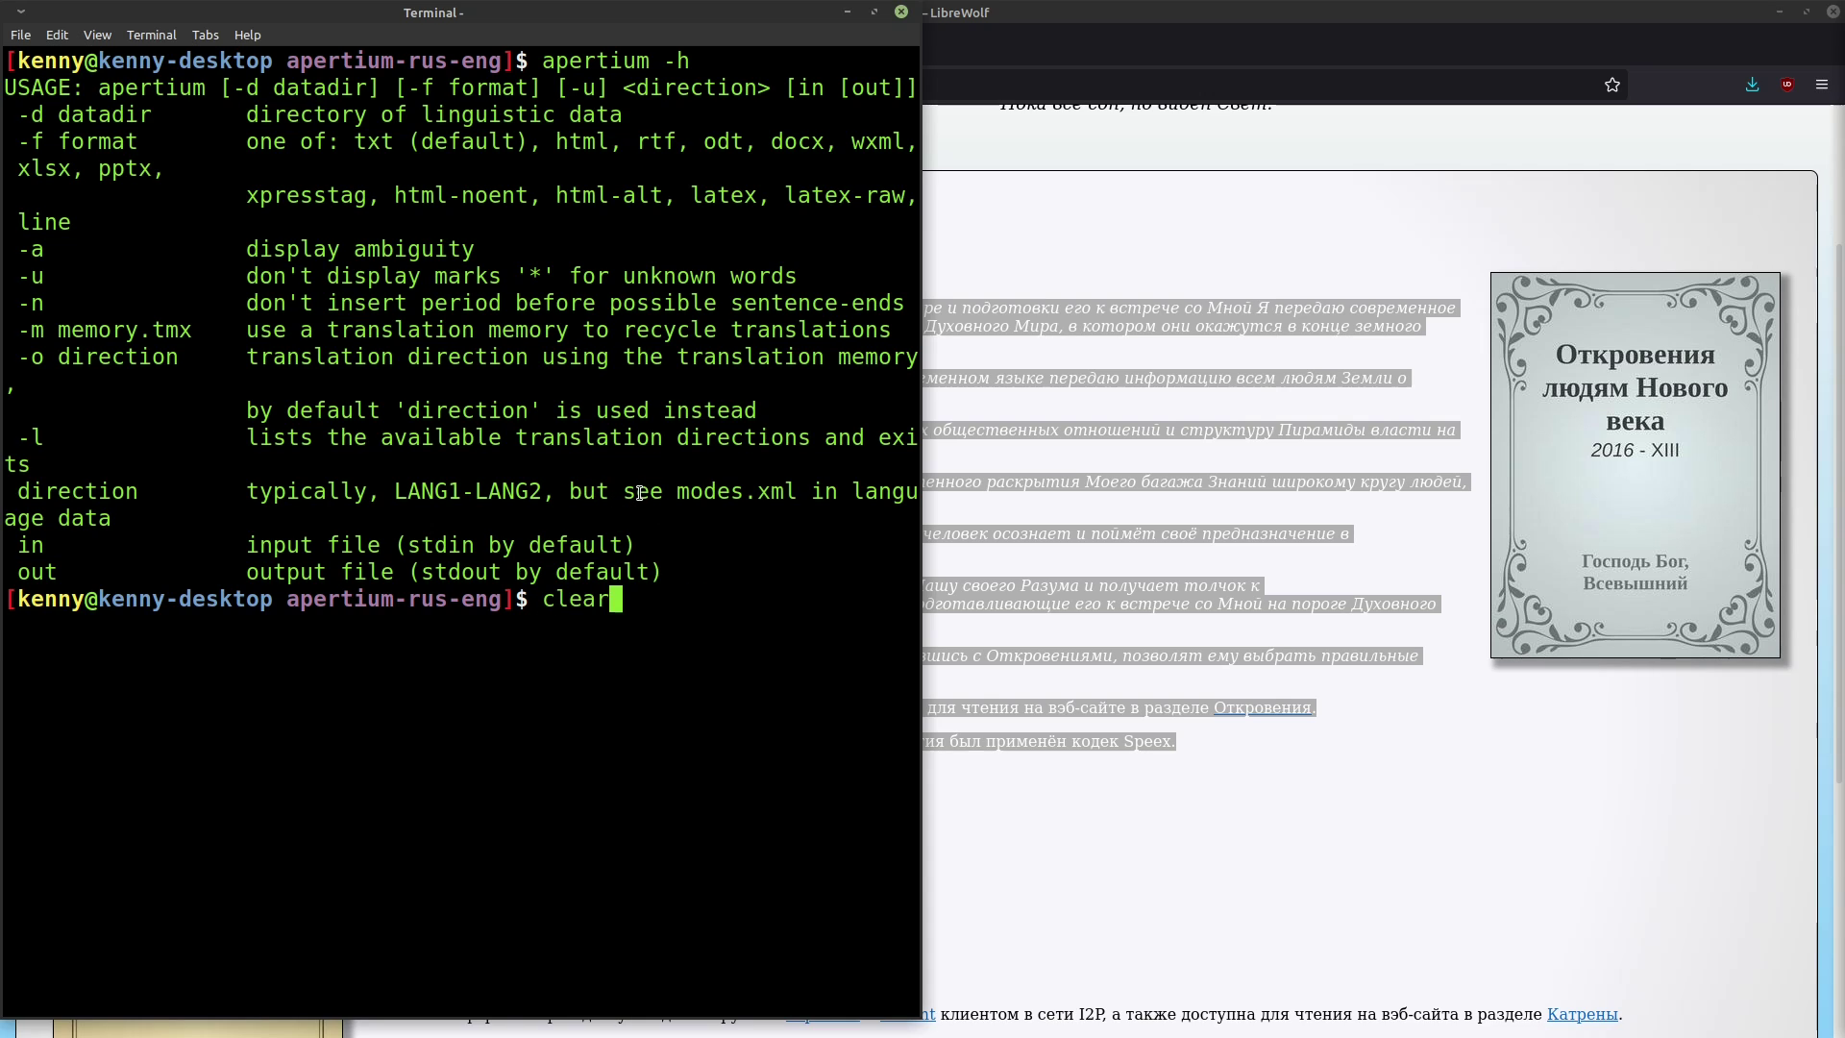
{"action": "key", "text": "Return"}
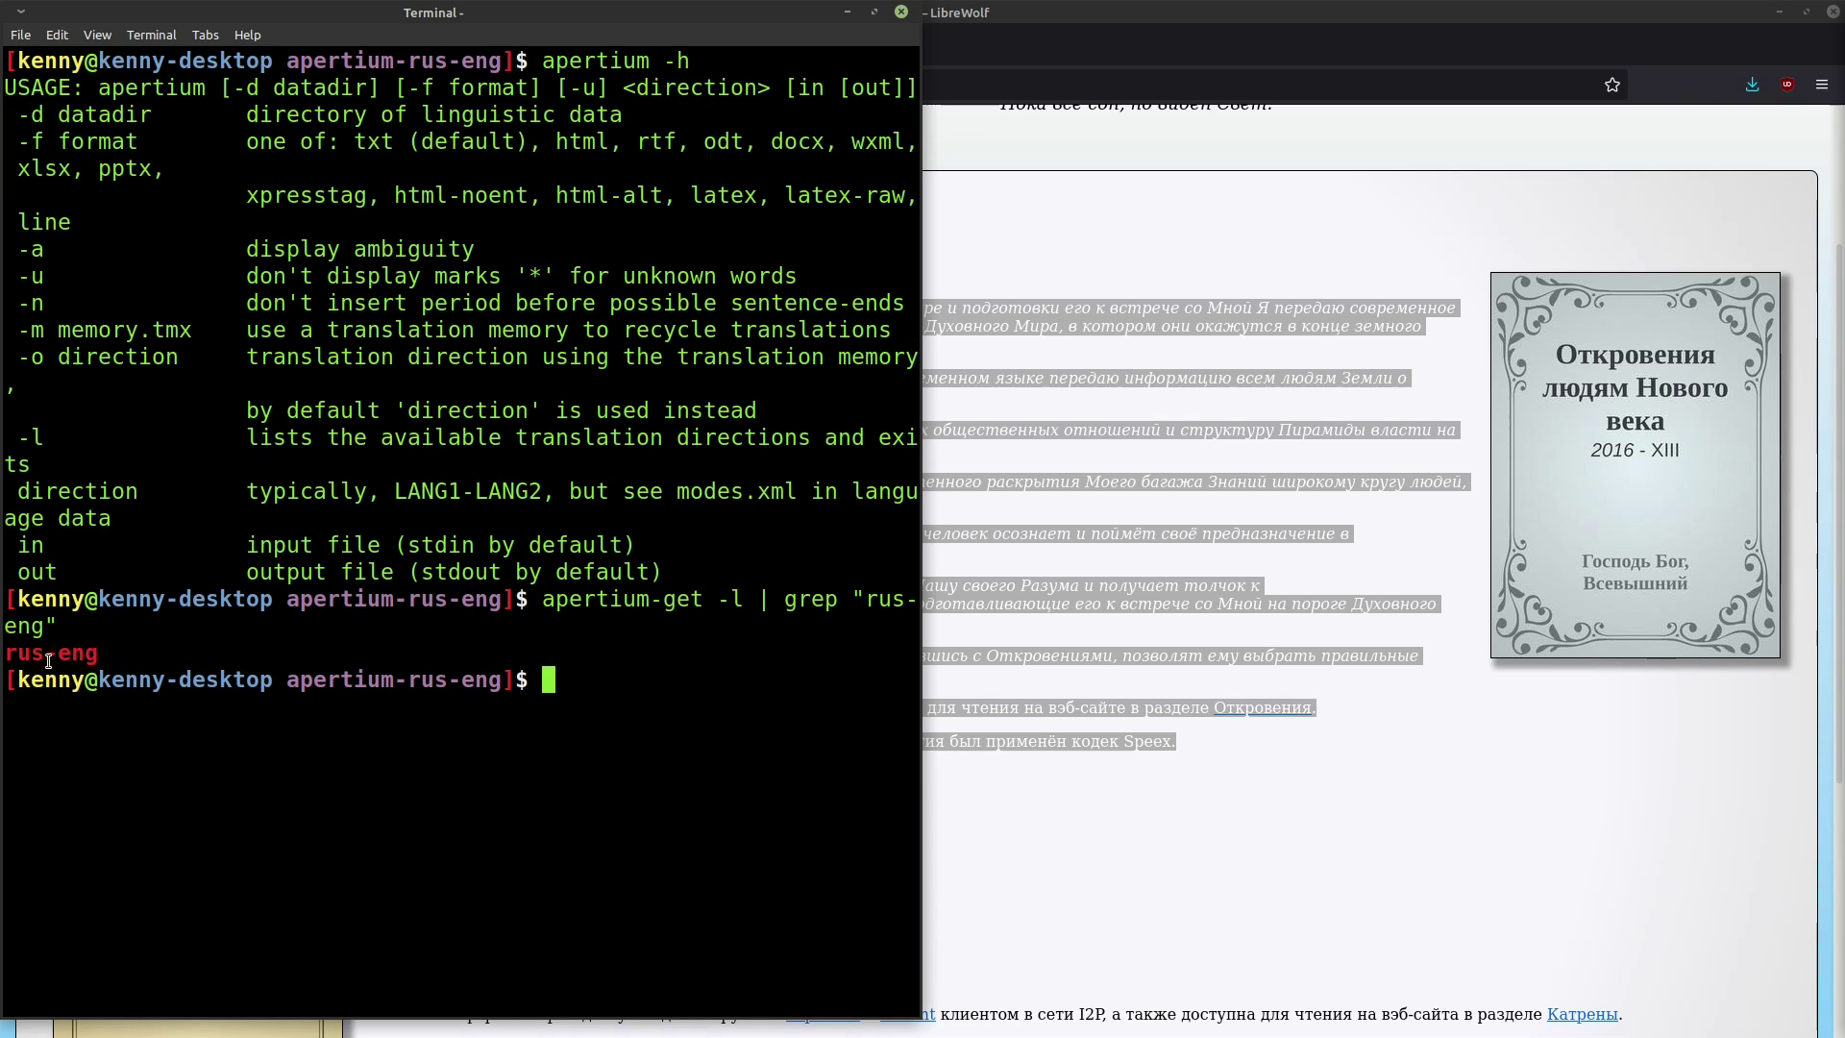
{"action": "double_click", "coordinate": [58, 660]}
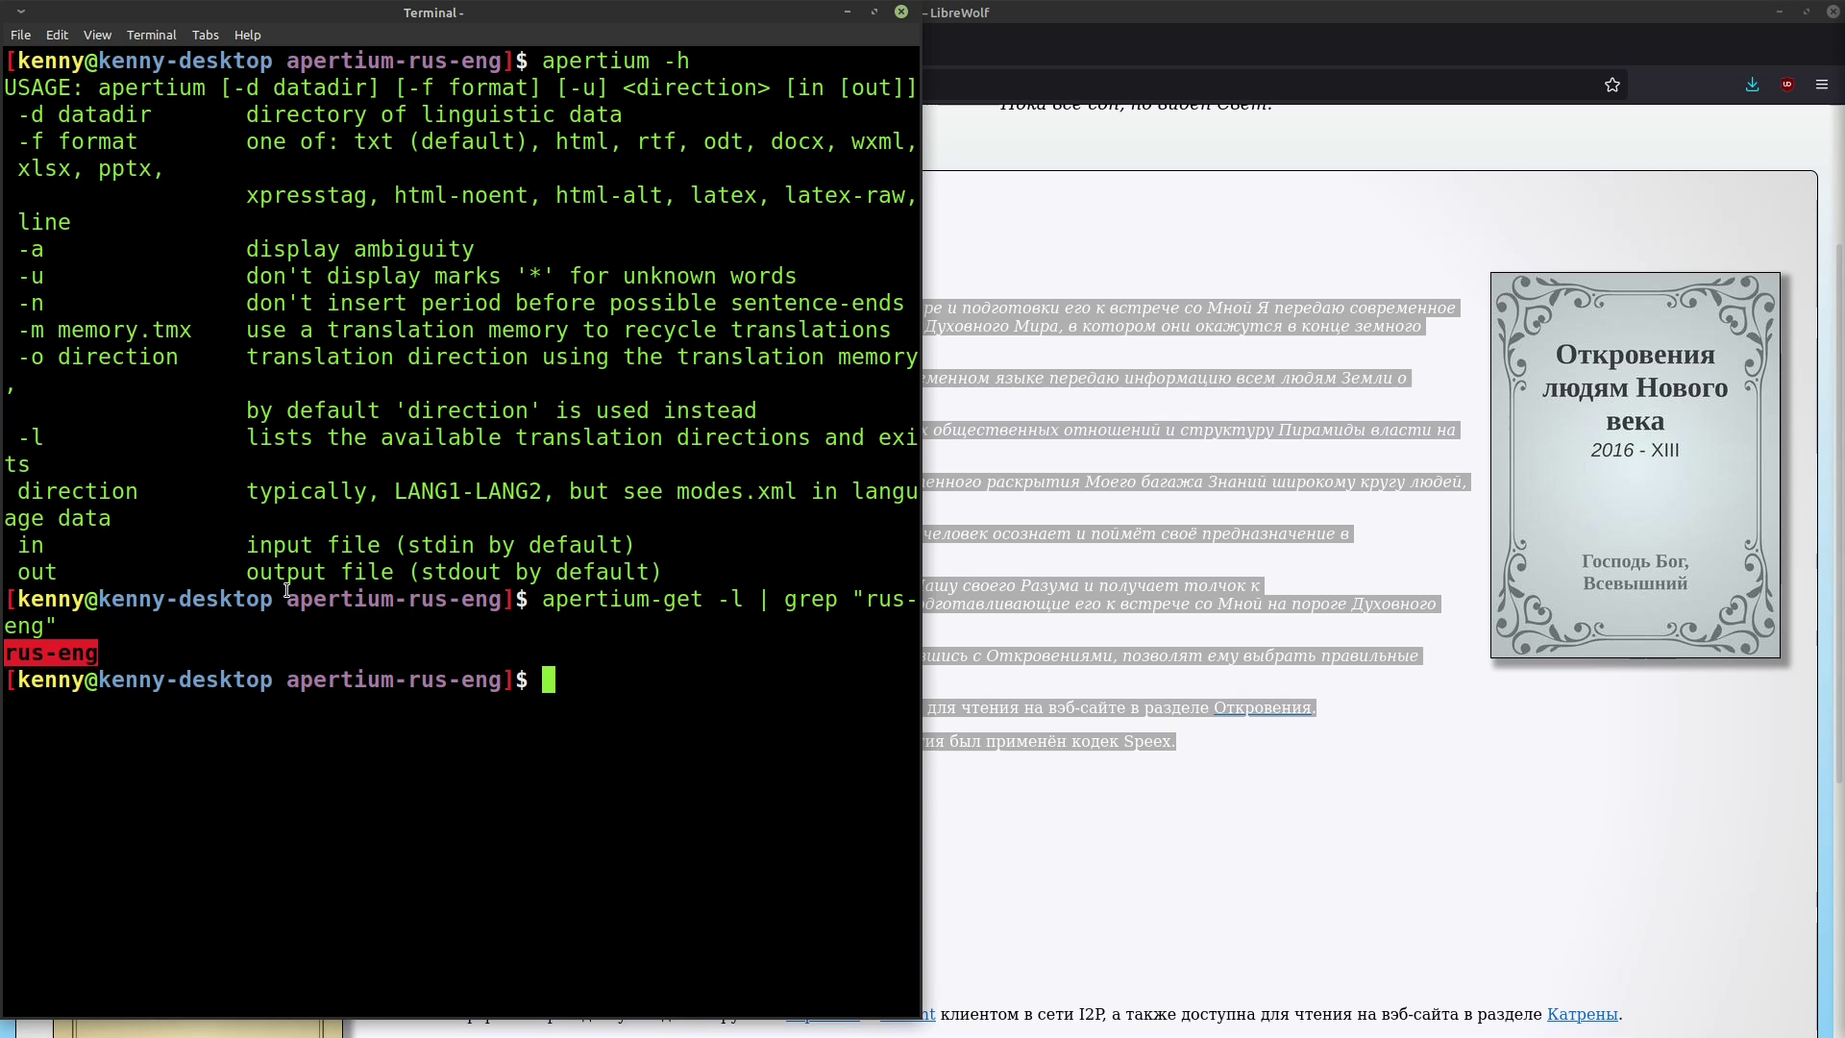
{"action": "left_click", "coordinate": [186, 631]}
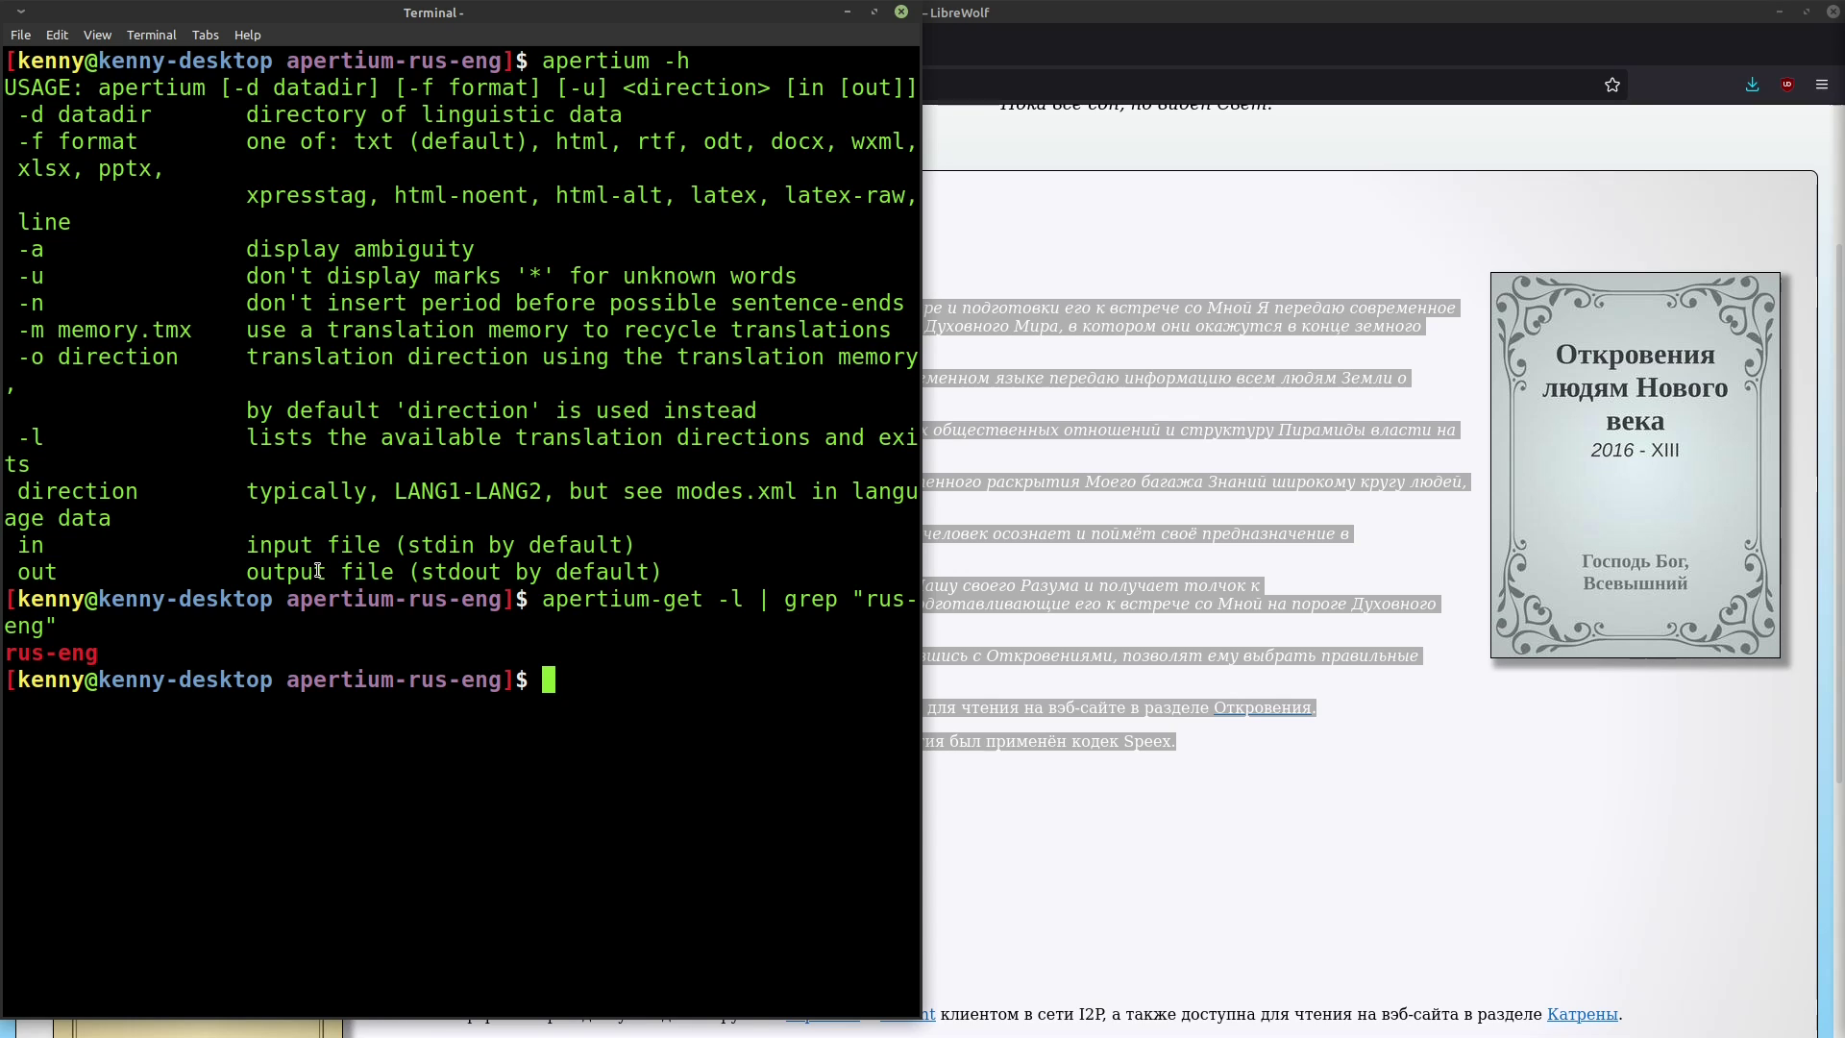
List the installed Apertium directions with apertium -l and translate "this sentence will be translated to Spanish" by piping it to apertium en-es.
{"action": "type", "text": "apertium -l"}
{"action": "key", "text": "Return"}
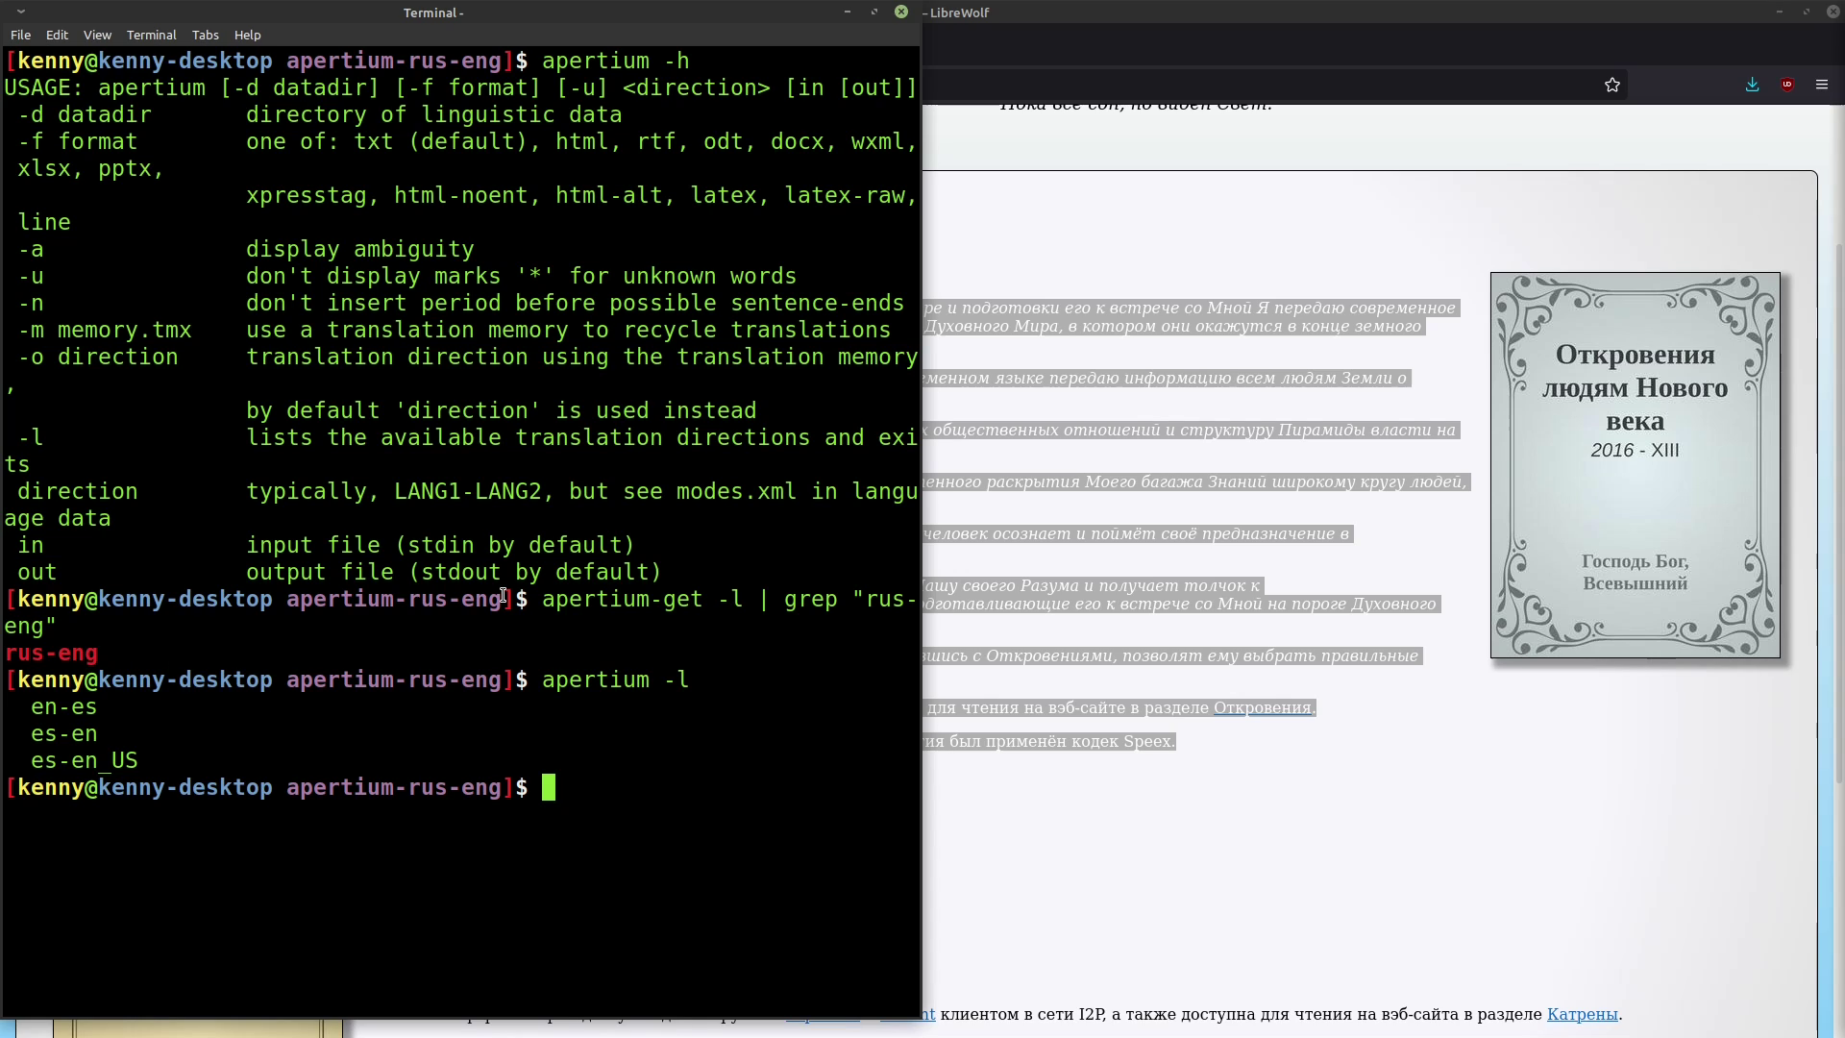
{"action": "type", "text": "echo \"this sentence will be translated to Spanish\" | apertium en-es"}
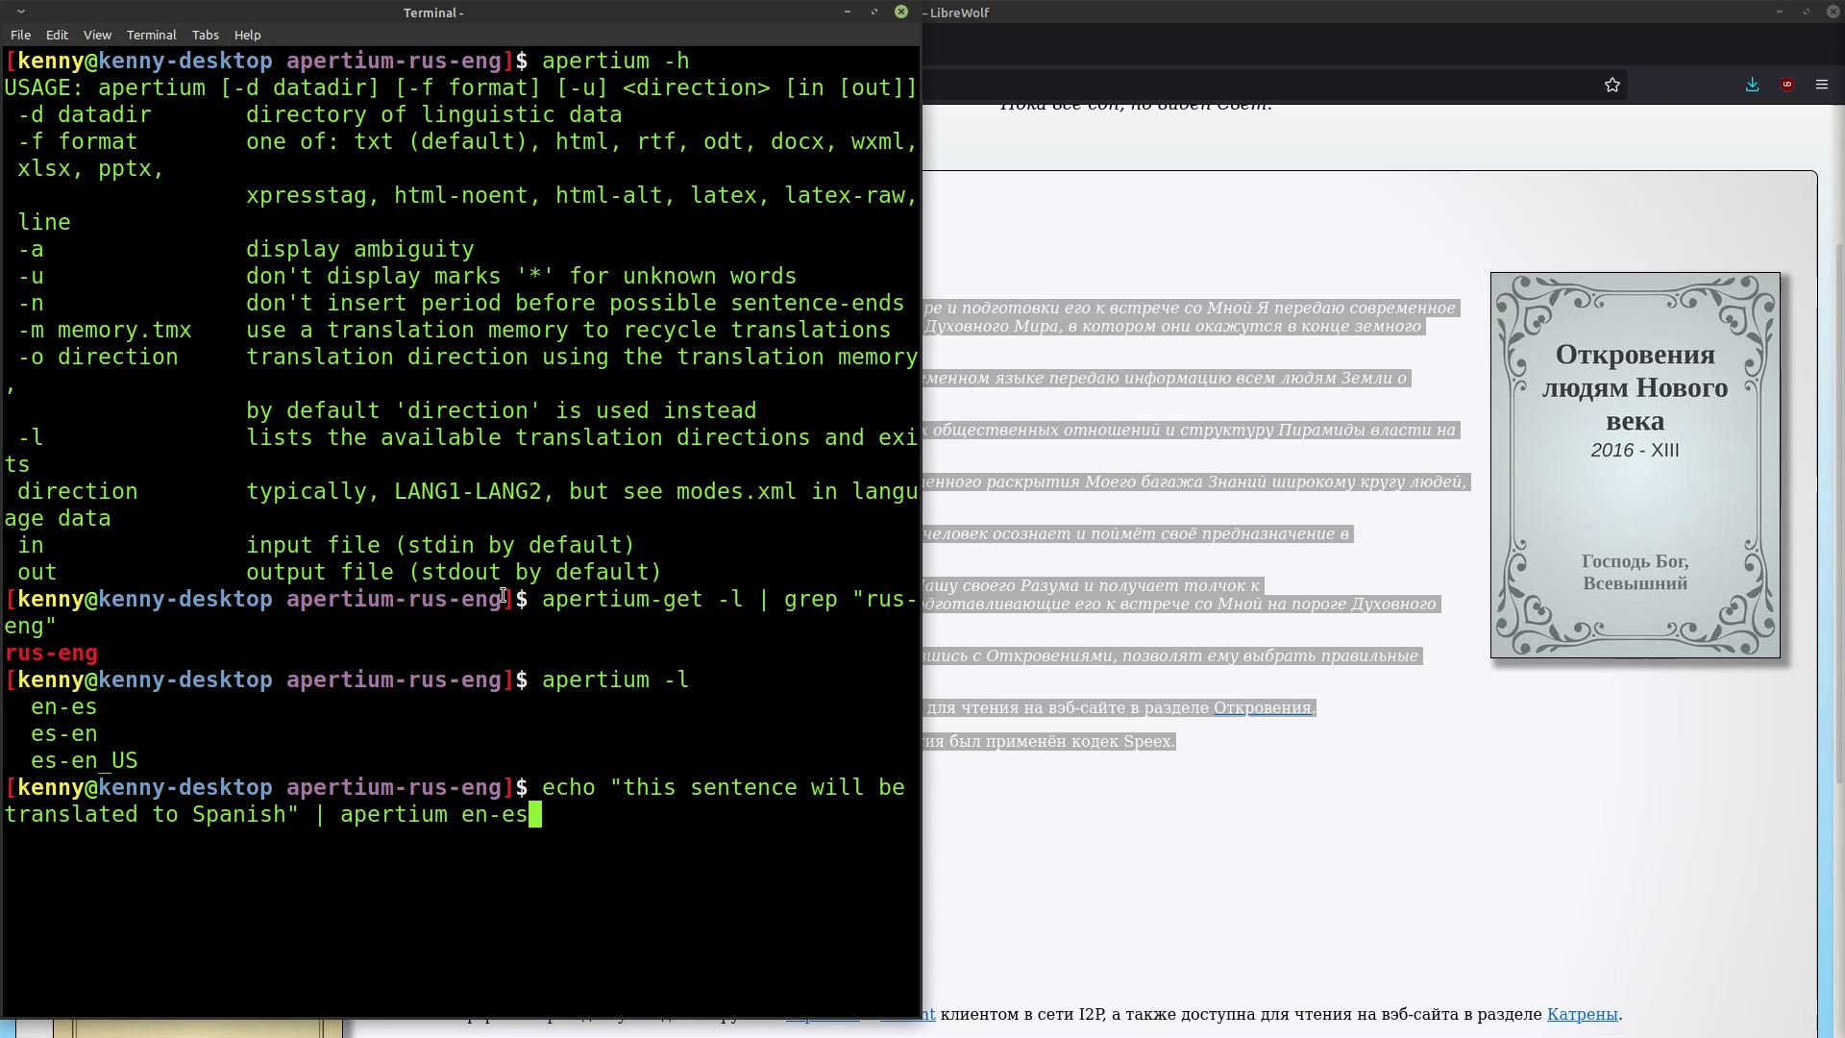
{"action": "key", "text": "Return"}
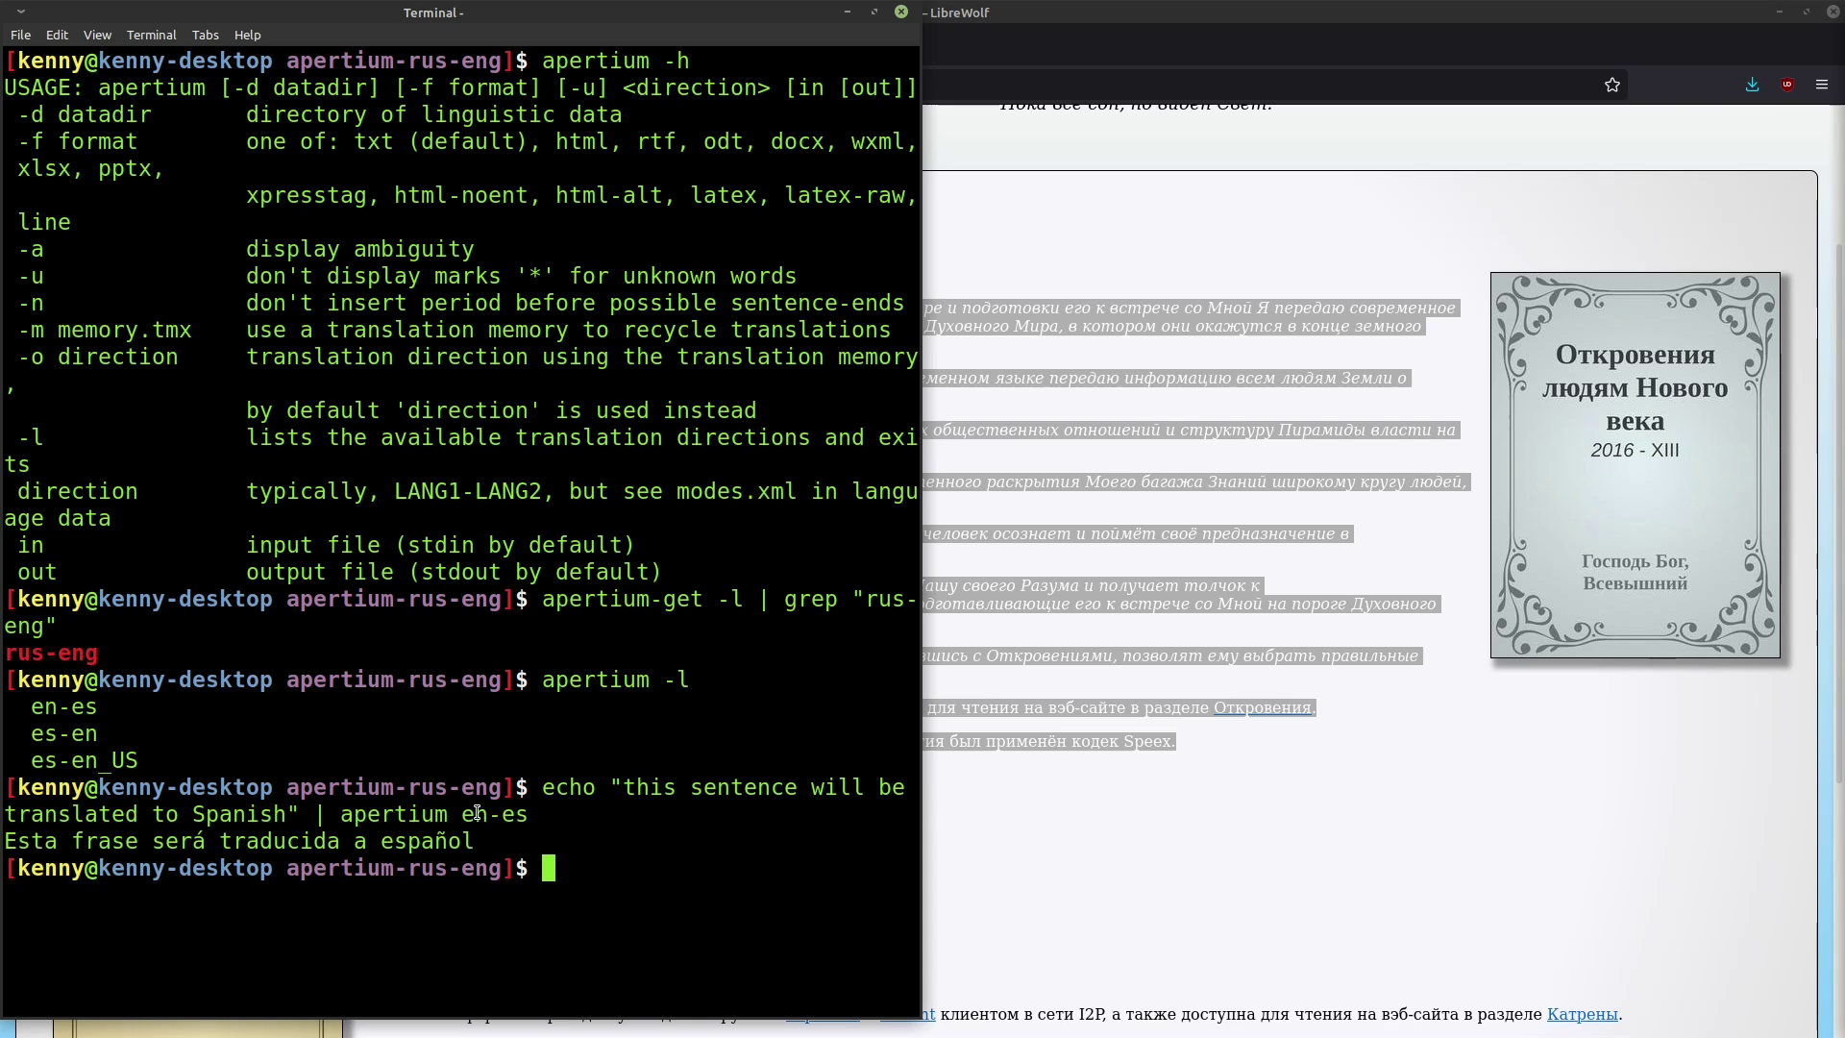
{"action": "triple_click", "coordinate": [96, 841]}
{"action": "left_click", "coordinate": [279, 703]}
Switch to Tor Browser and check its version information, then close the information window.
{"action": "key", "text": "alt+Tab"}
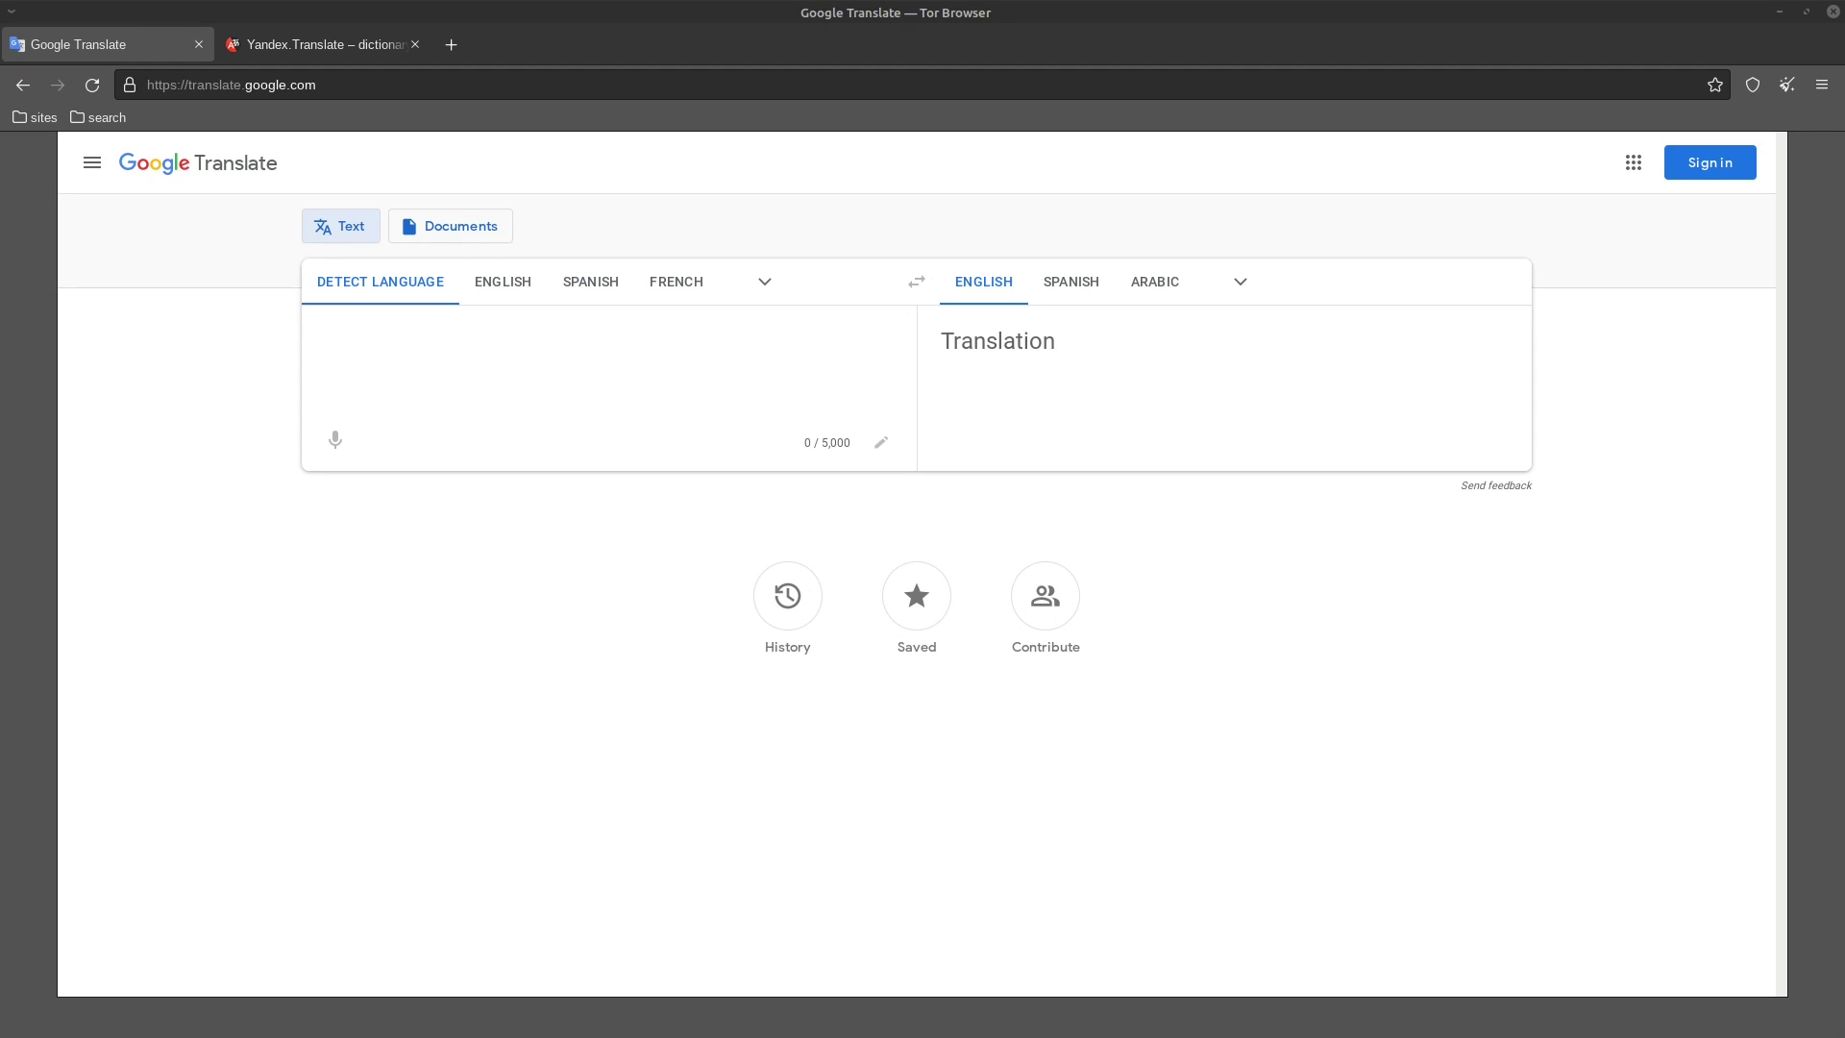
{"action": "left_click", "coordinate": [1823, 86]}
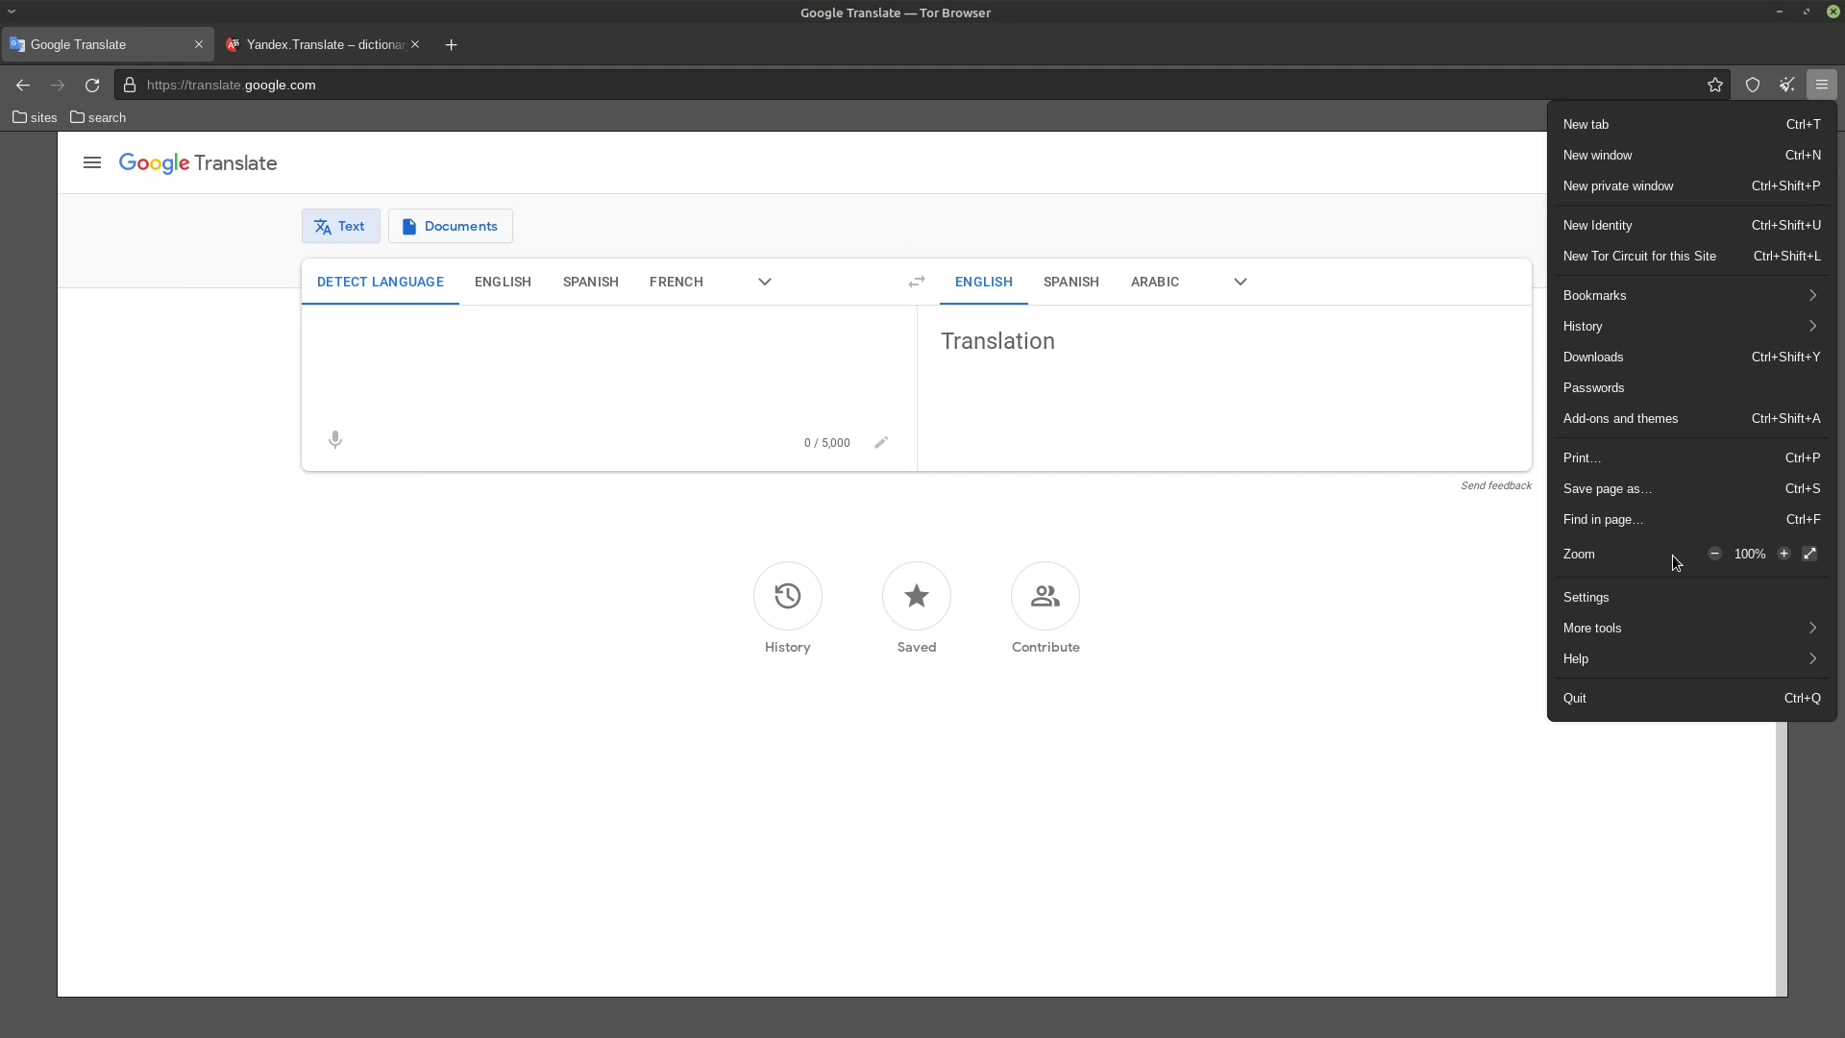
{"action": "left_click", "coordinate": [1651, 657]}
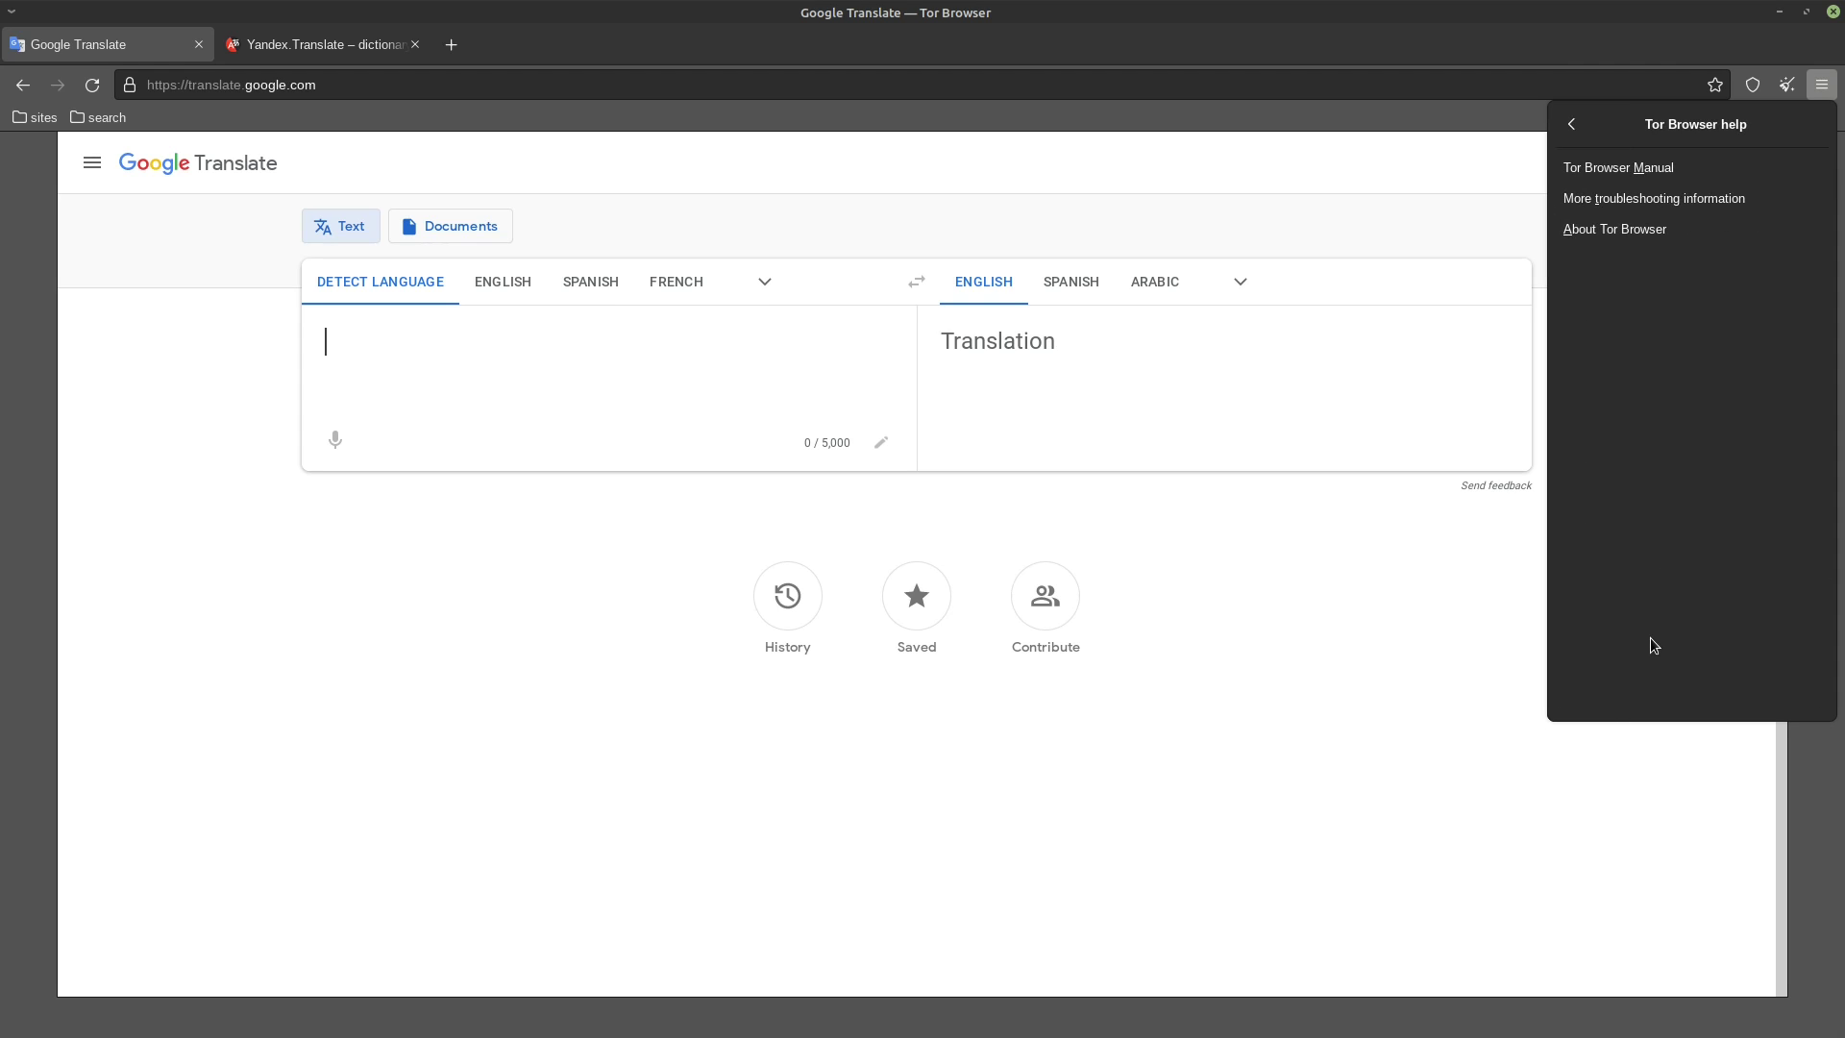
{"action": "left_click", "coordinate": [1661, 233]}
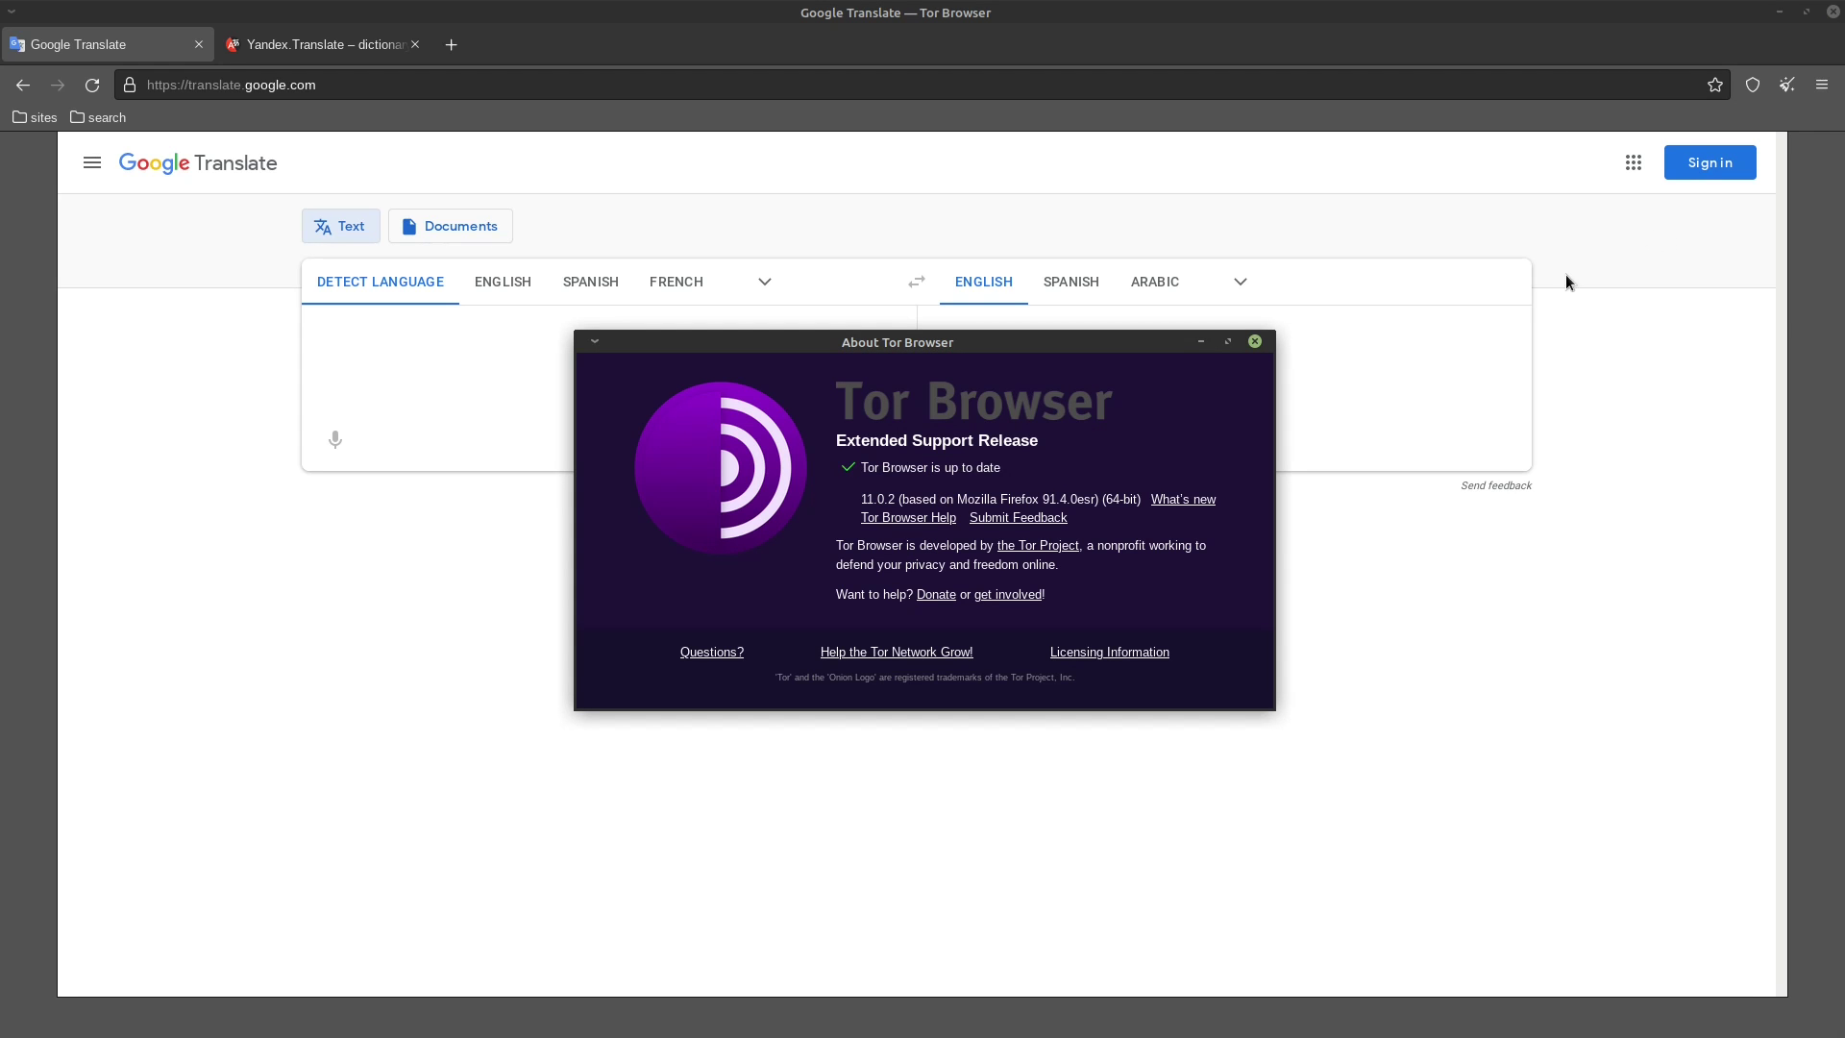
{"action": "left_click", "coordinate": [1255, 341]}
View the Yandex Translate page and look through Google Translate Help's instructions on downloading languages for offline use.
{"action": "left_click", "coordinate": [285, 42]}
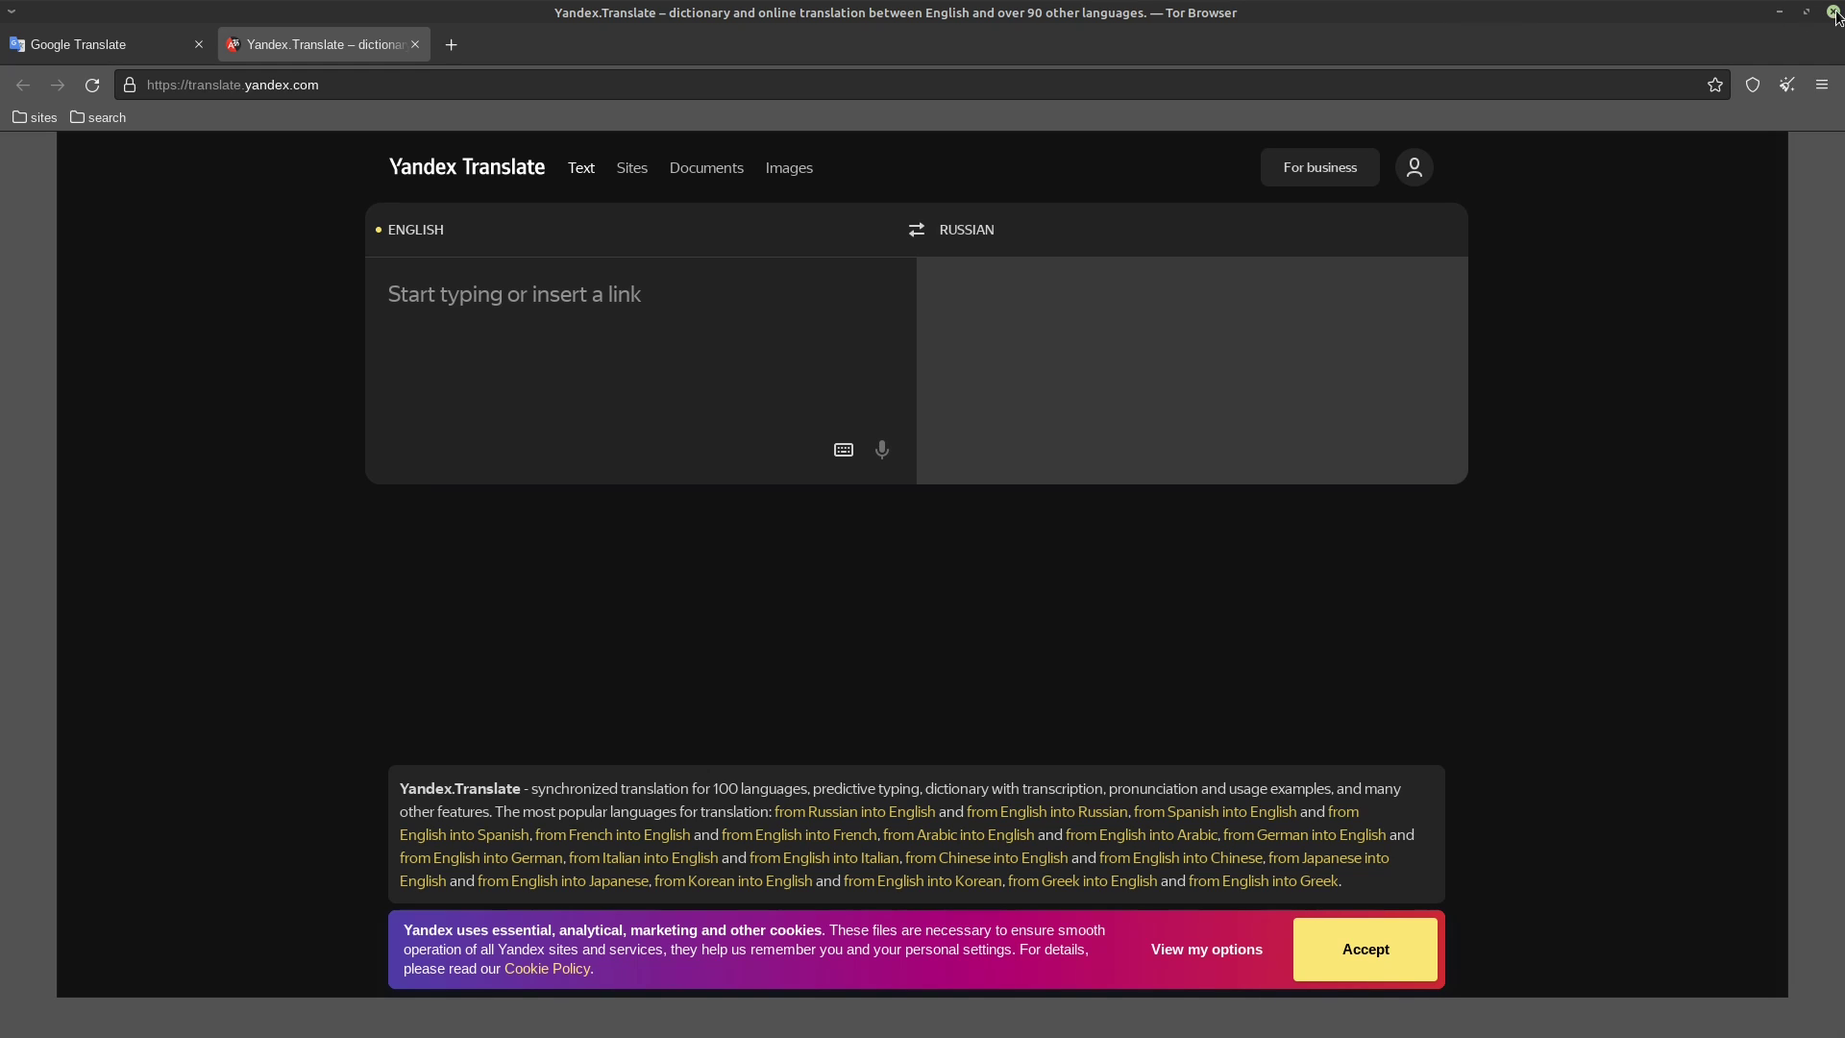
{"action": "left_click", "coordinate": [1776, 11]}
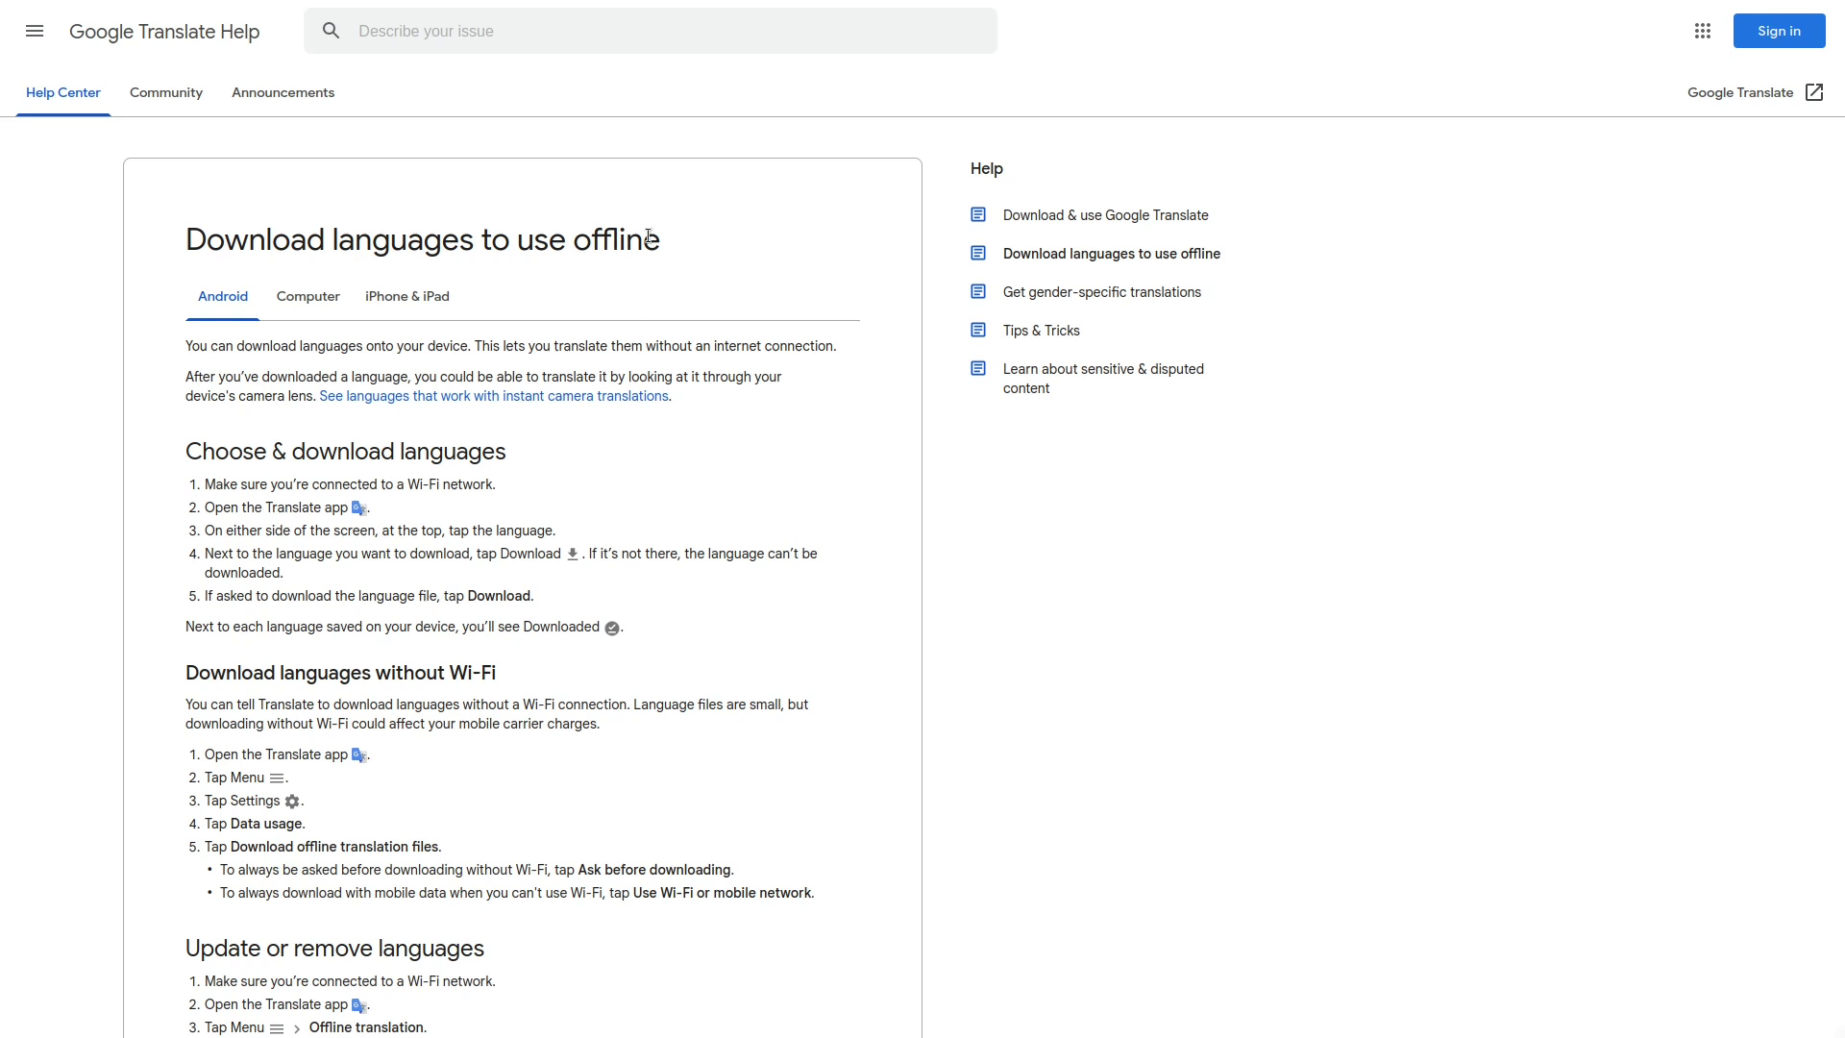
{"action": "scroll", "coordinate": [699, 305], "scroll_direction": "down", "scroll_amount": 2}
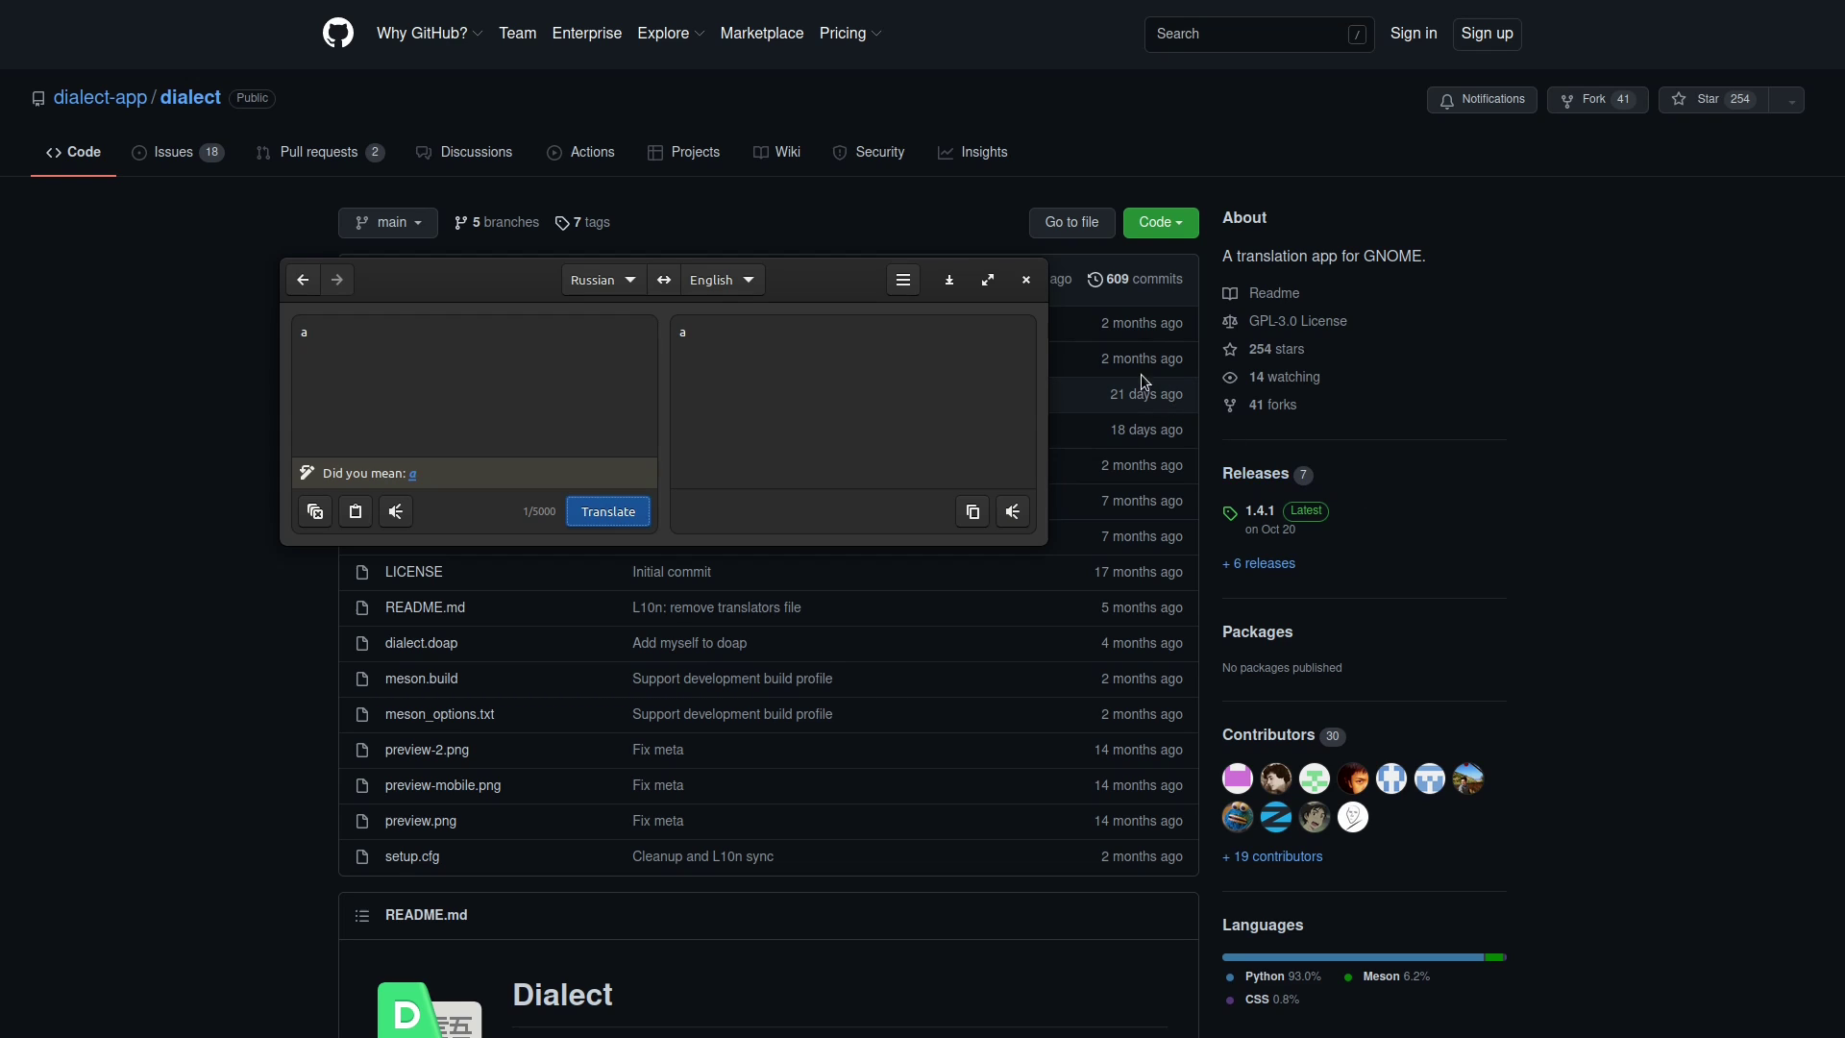
Copy the first preface paragraph from the heaven.i2p page in LibreWolf and translate it from Russian to English in Dialect.
{"action": "key", "text": "ctrl+q"}
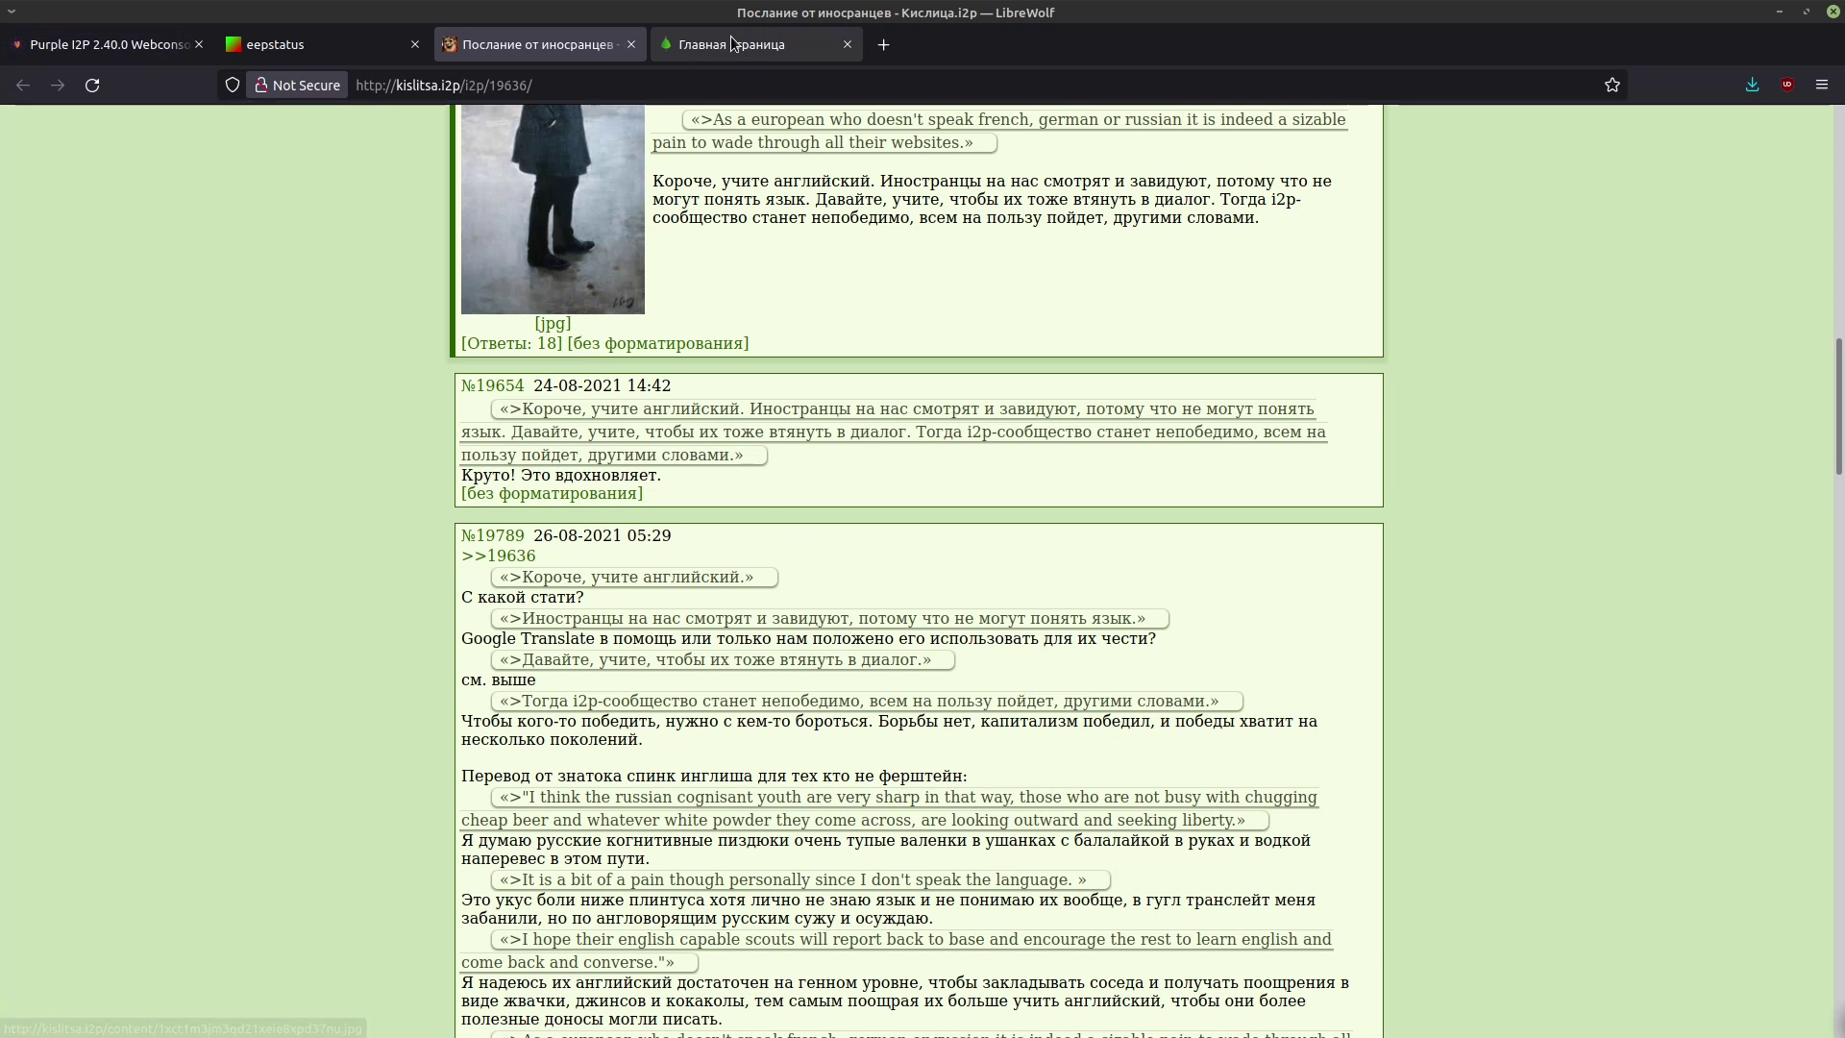
{"action": "left_click", "coordinate": [732, 43]}
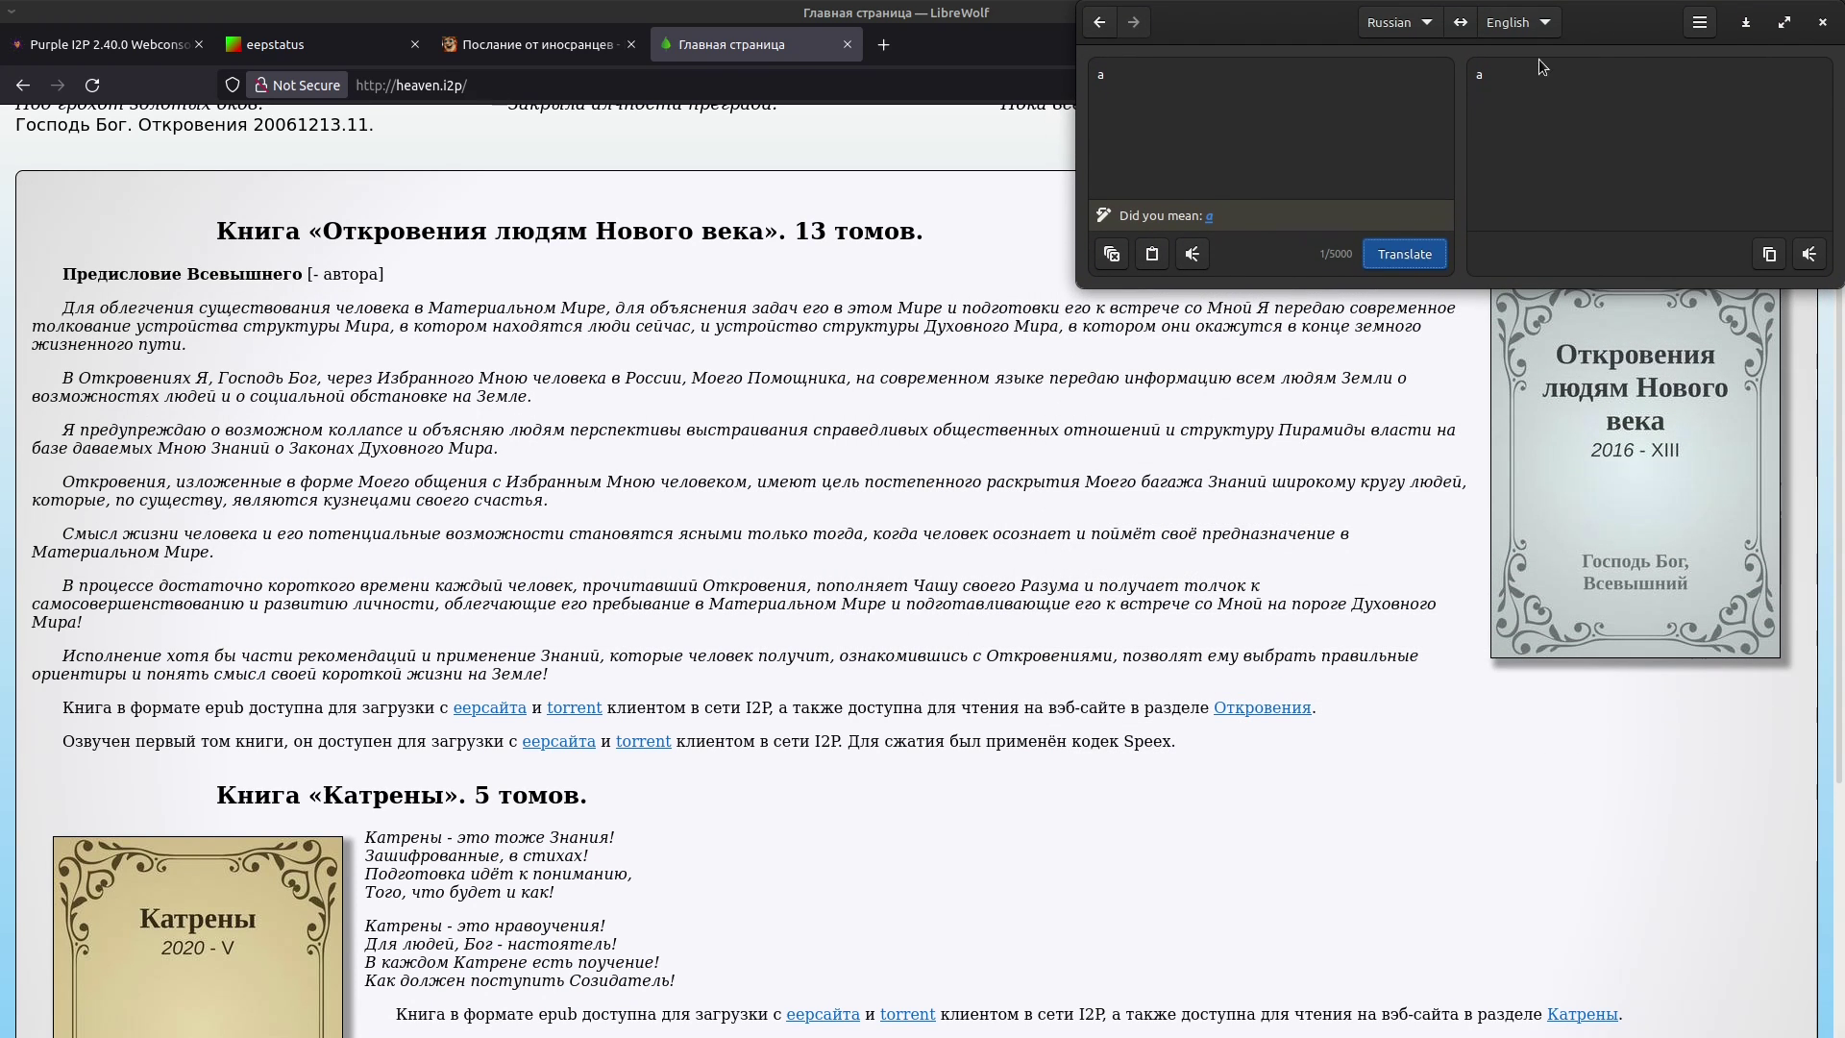
{"action": "triple_click", "coordinate": [615, 327]}
{"action": "right_click", "coordinate": [620, 334]}
{"action": "left_click", "coordinate": [646, 334]}
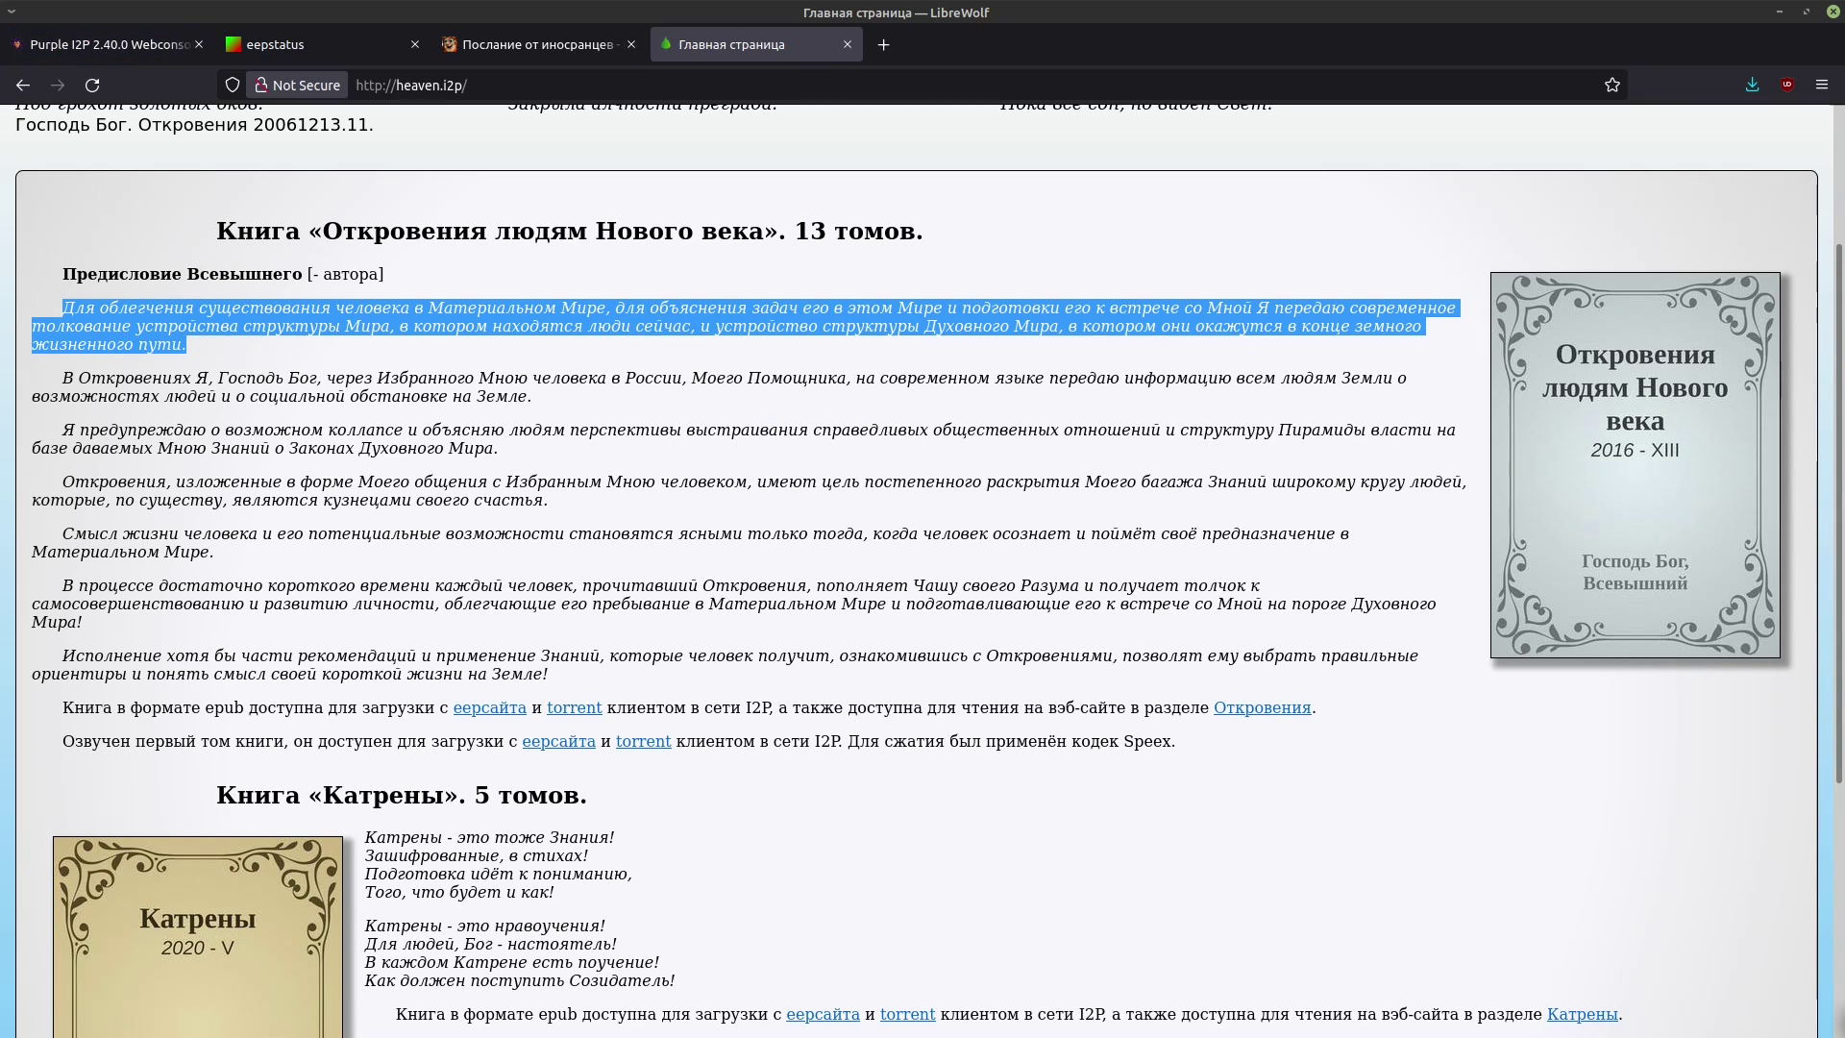
{"action": "key", "text": "super+t"}
{"action": "type", "text": "a"}
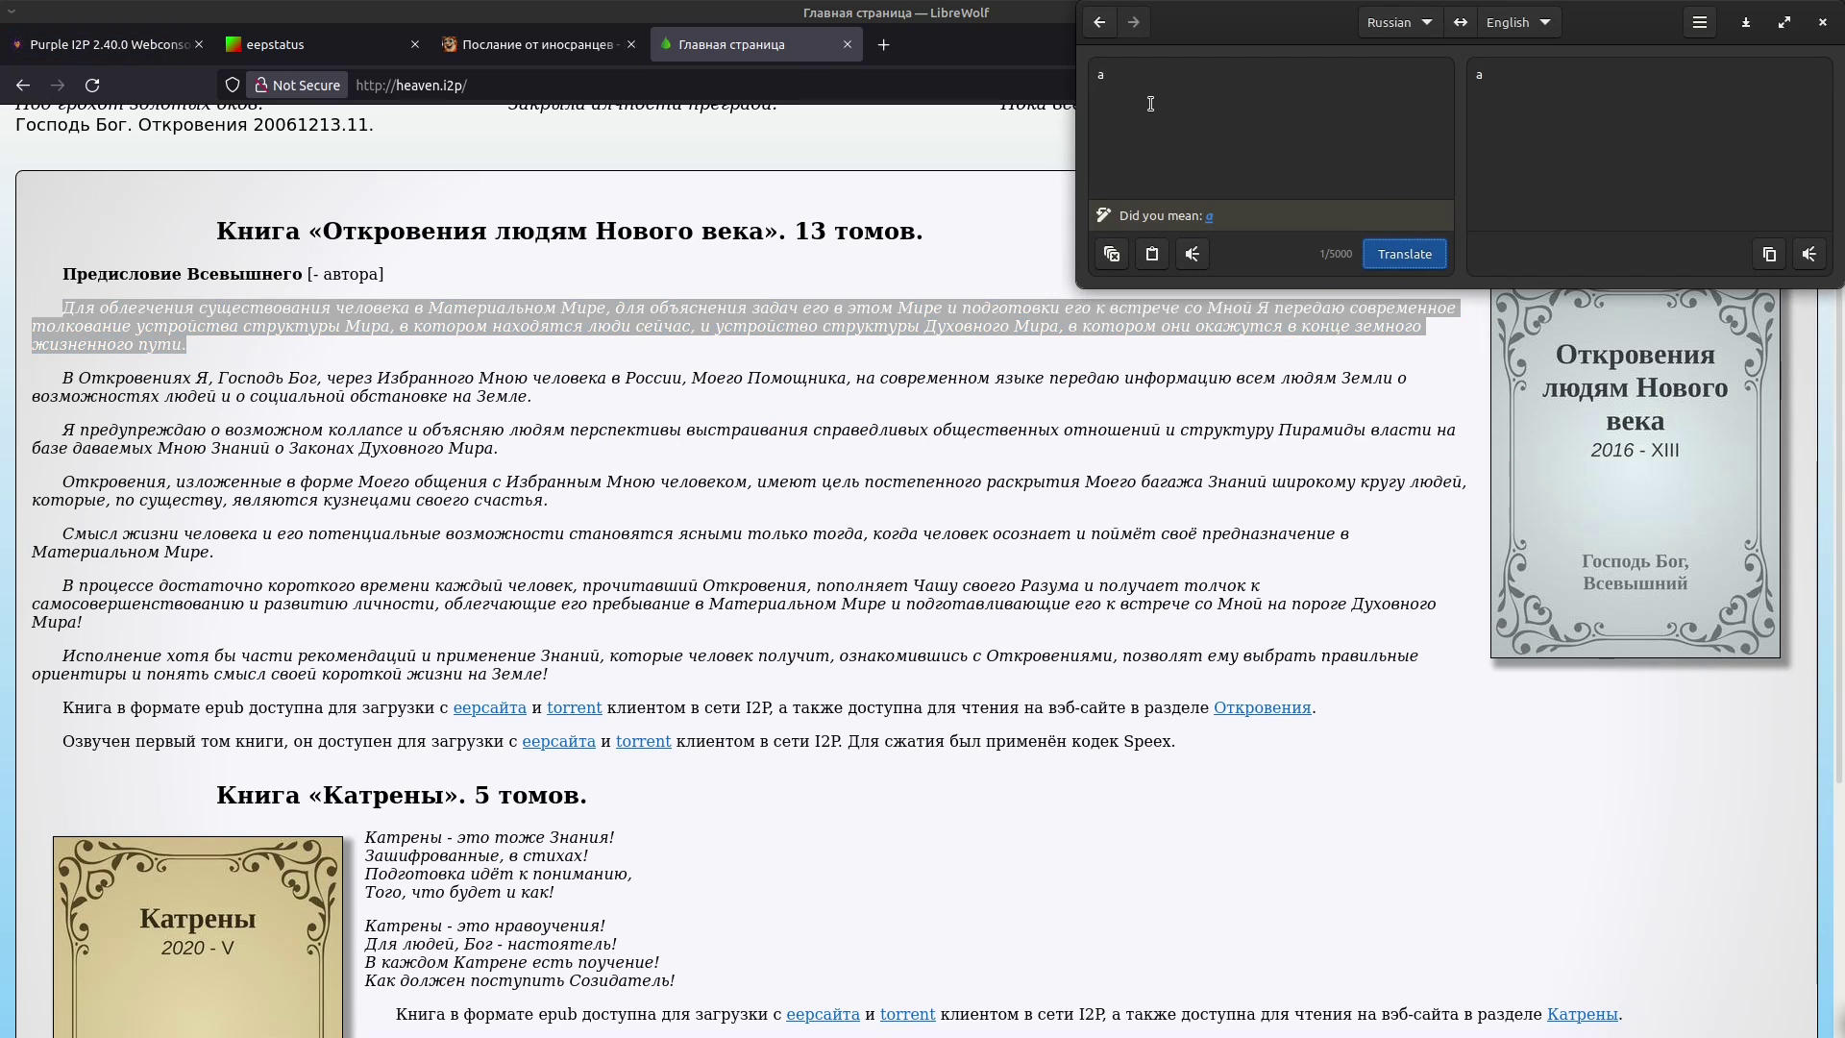
{"action": "key", "text": "ctrl+a"}
{"action": "key", "text": "ctrl+v"}
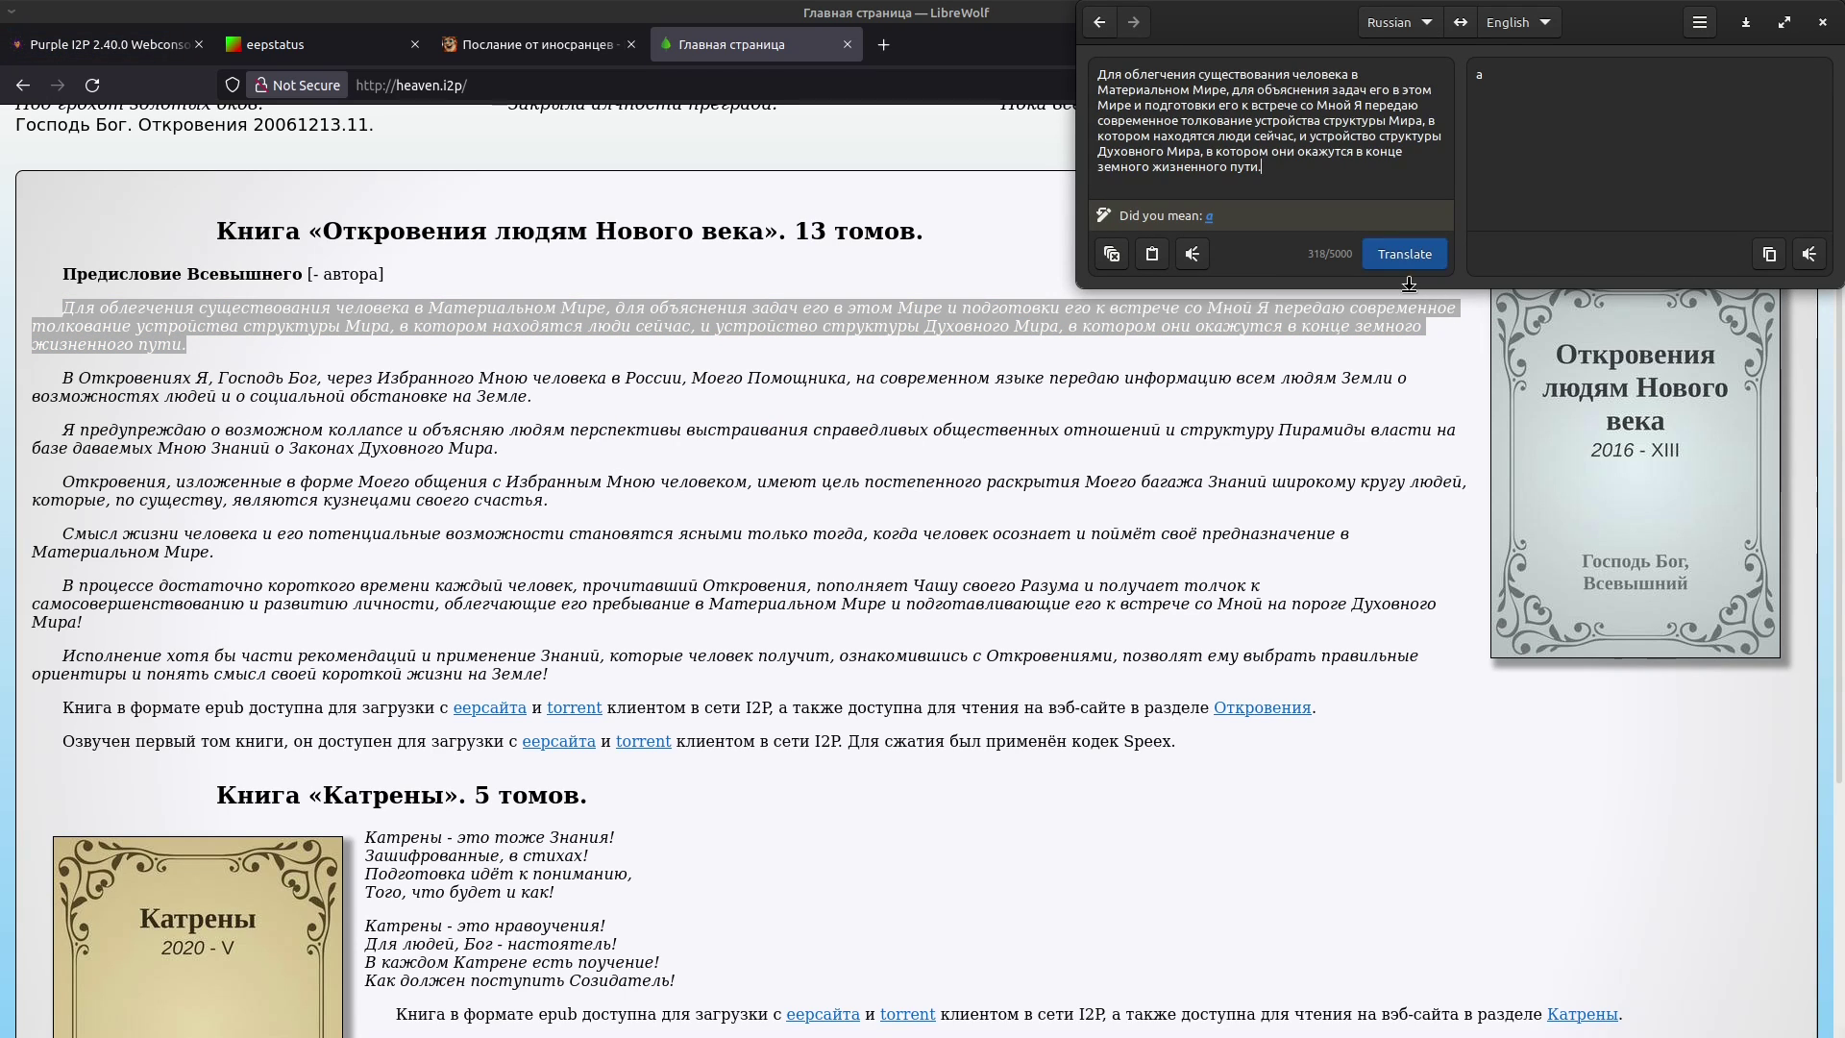
{"action": "left_click", "coordinate": [1405, 262]}
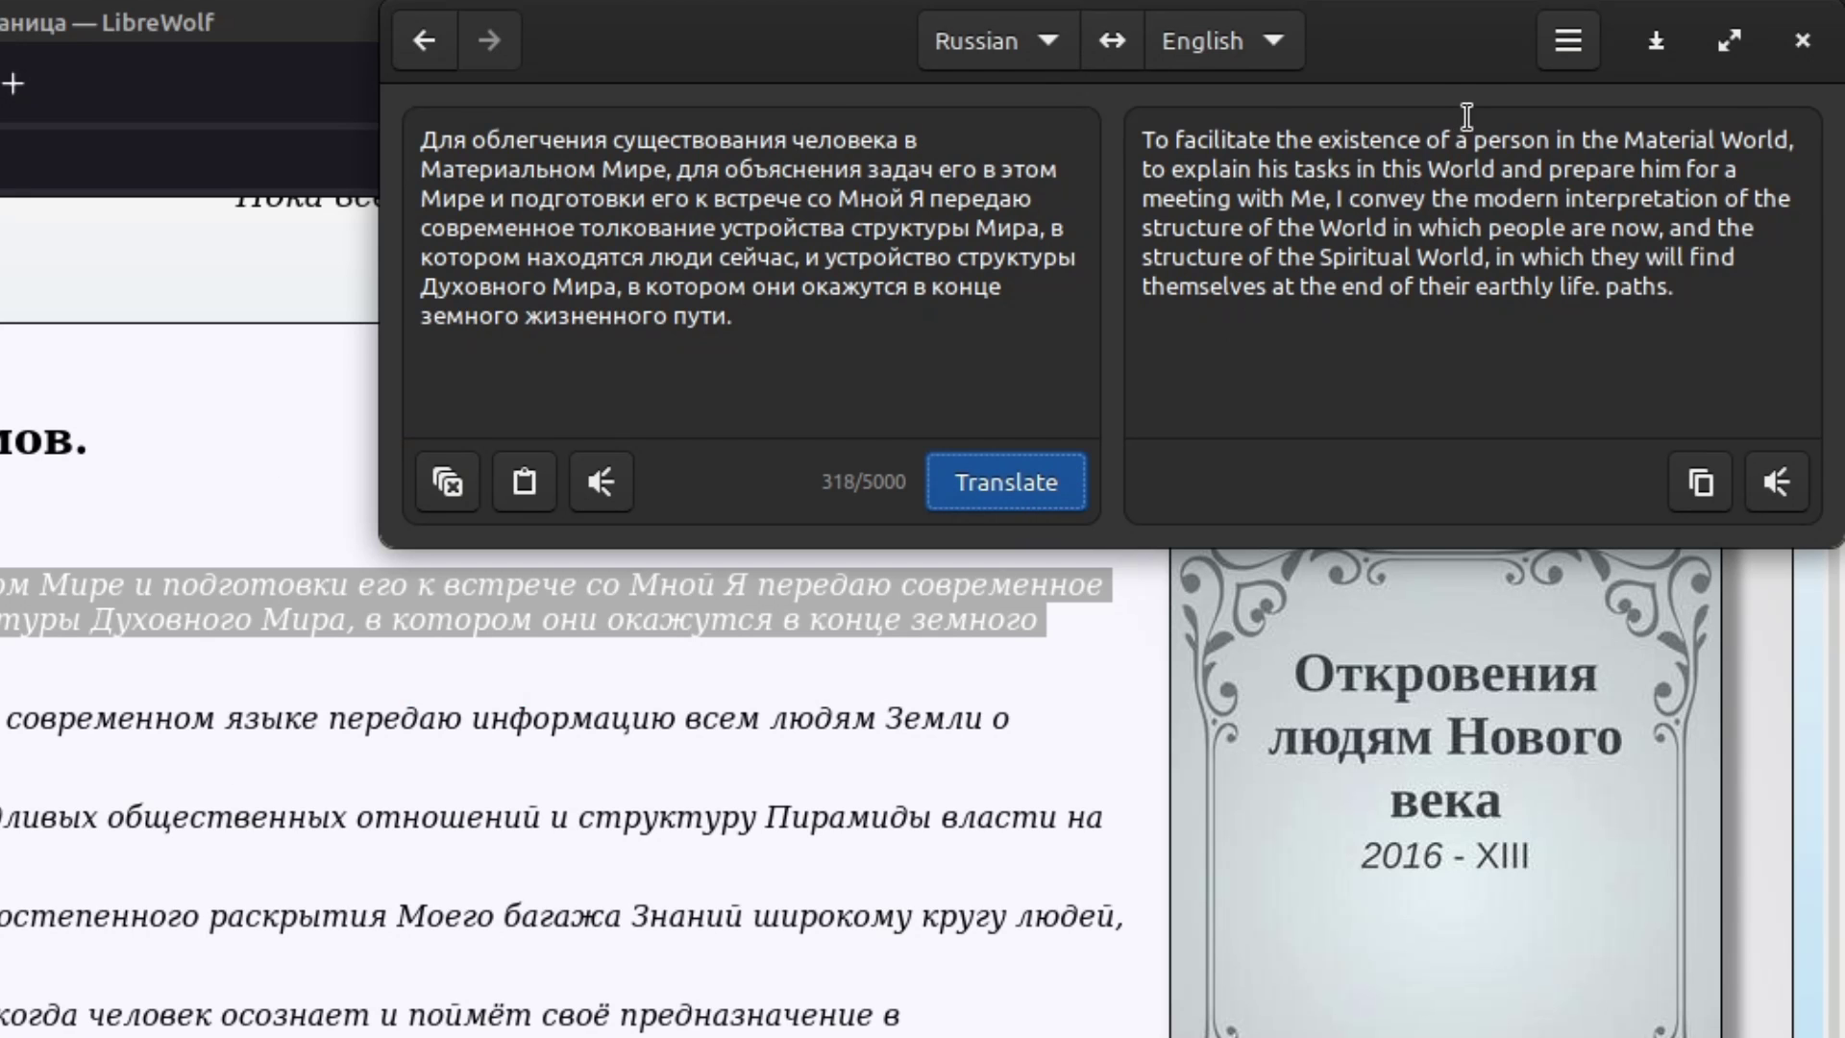
Open Dialect's preferences and examine the appearance and behavior options, including live translation and the translation service.
{"action": "left_click_drag", "start_coordinate": [1645, 36], "coordinate": [1328, 270]}
{"action": "left_click_drag", "start_coordinate": [839, 502], "coordinate": [784, 502]}
{"action": "left_click", "coordinate": [956, 485]}
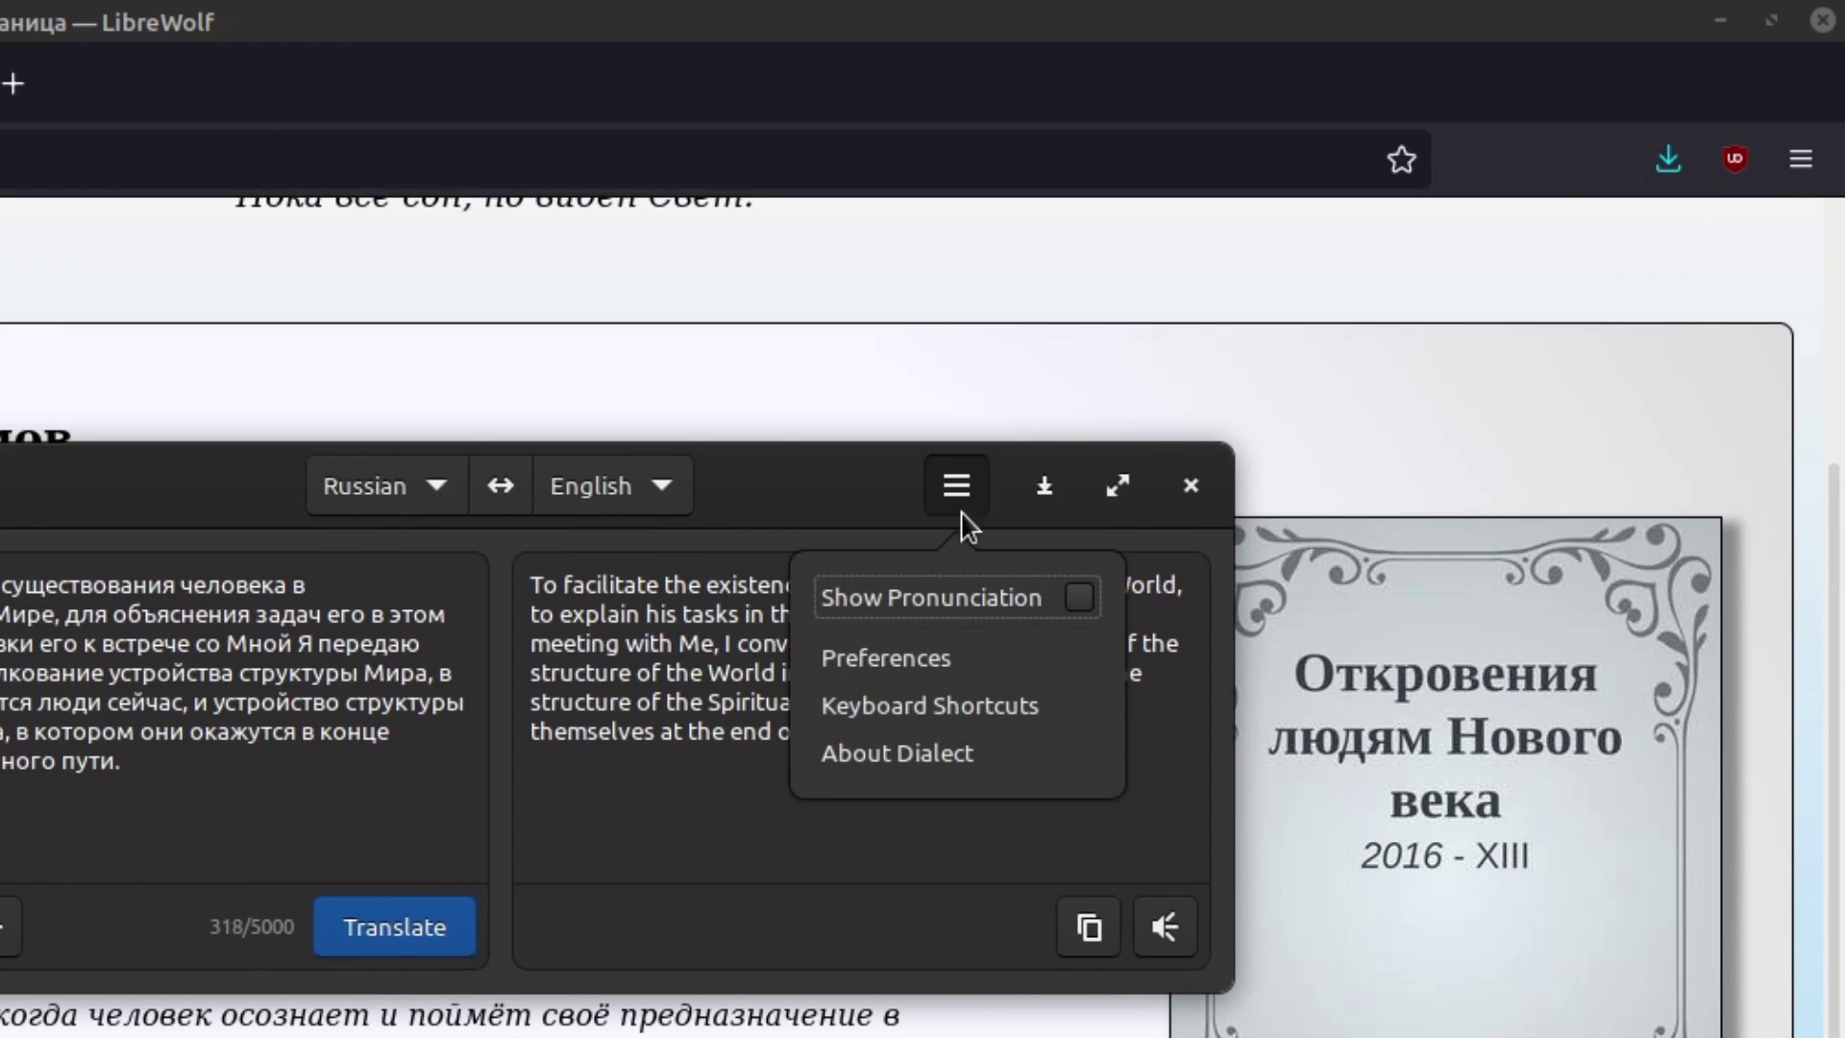
{"action": "left_click", "coordinate": [913, 661]}
{"action": "left_click_drag", "start_coordinate": [742, 394], "coordinate": [1073, 344]}
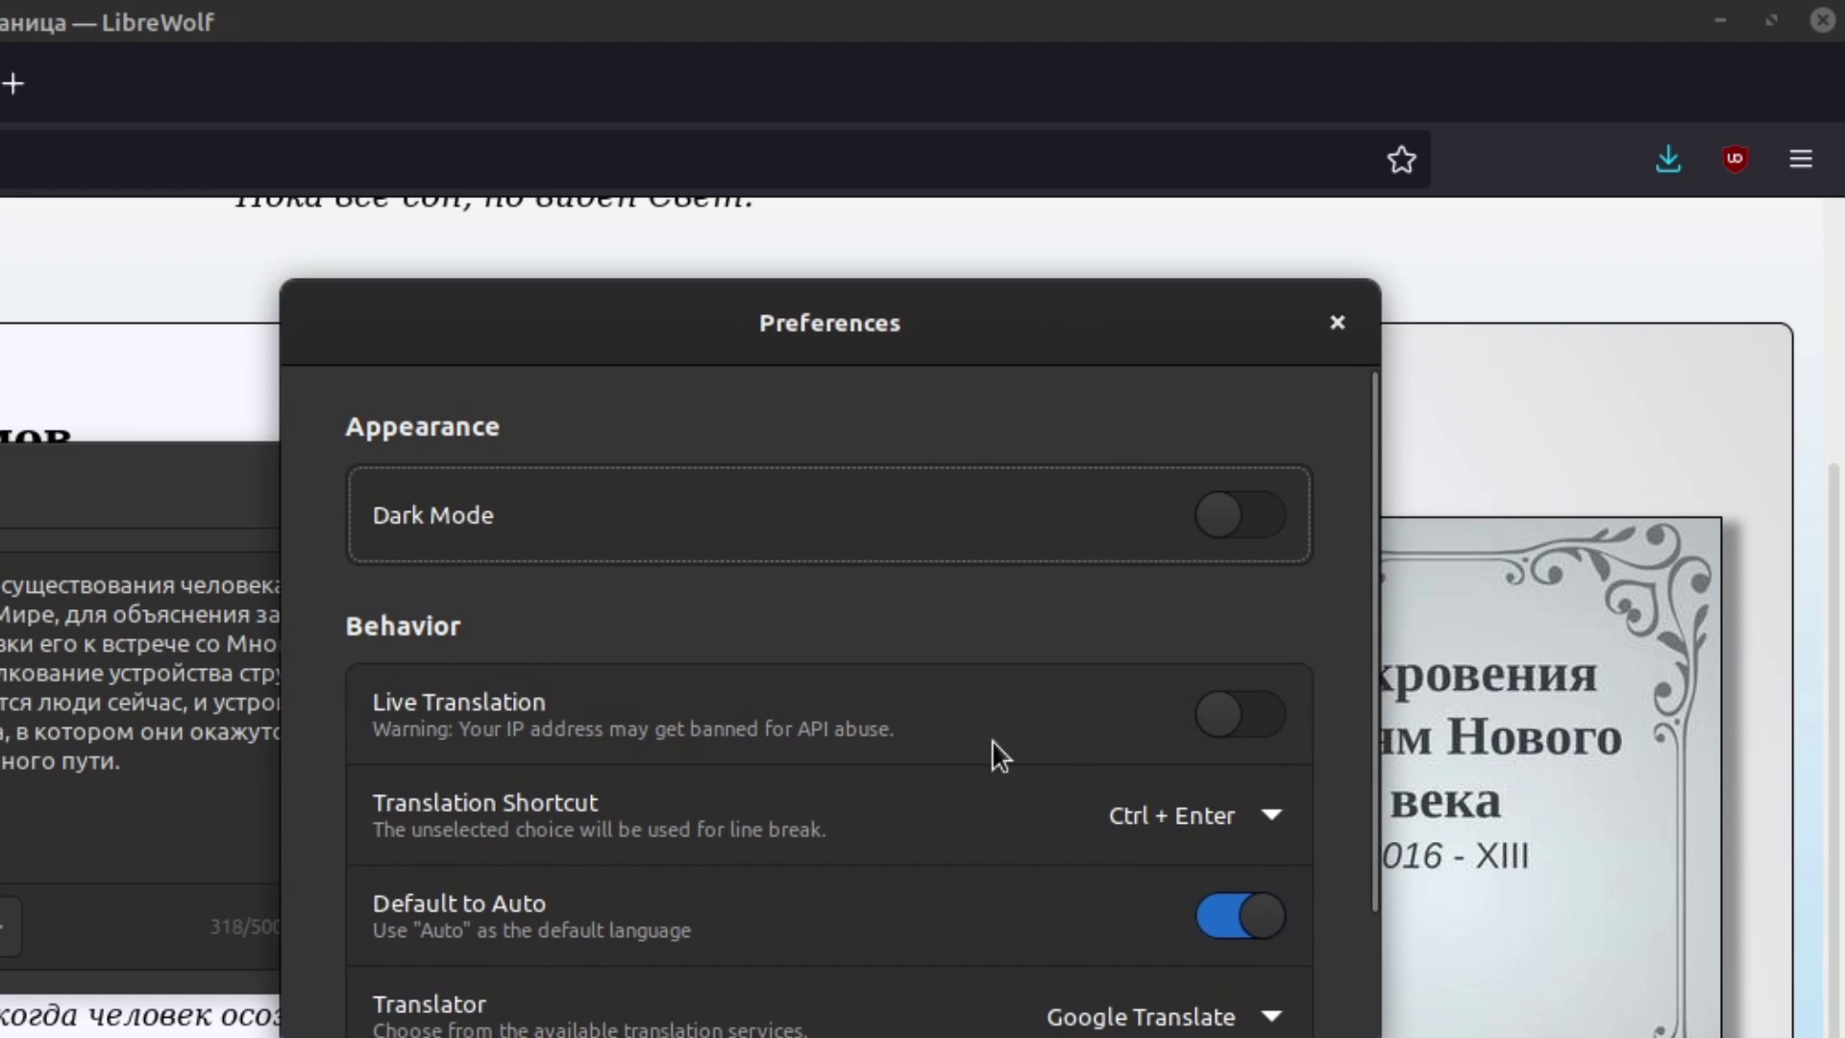
{"action": "scroll", "coordinate": [904, 769], "scroll_direction": "down", "scroll_amount": 1}
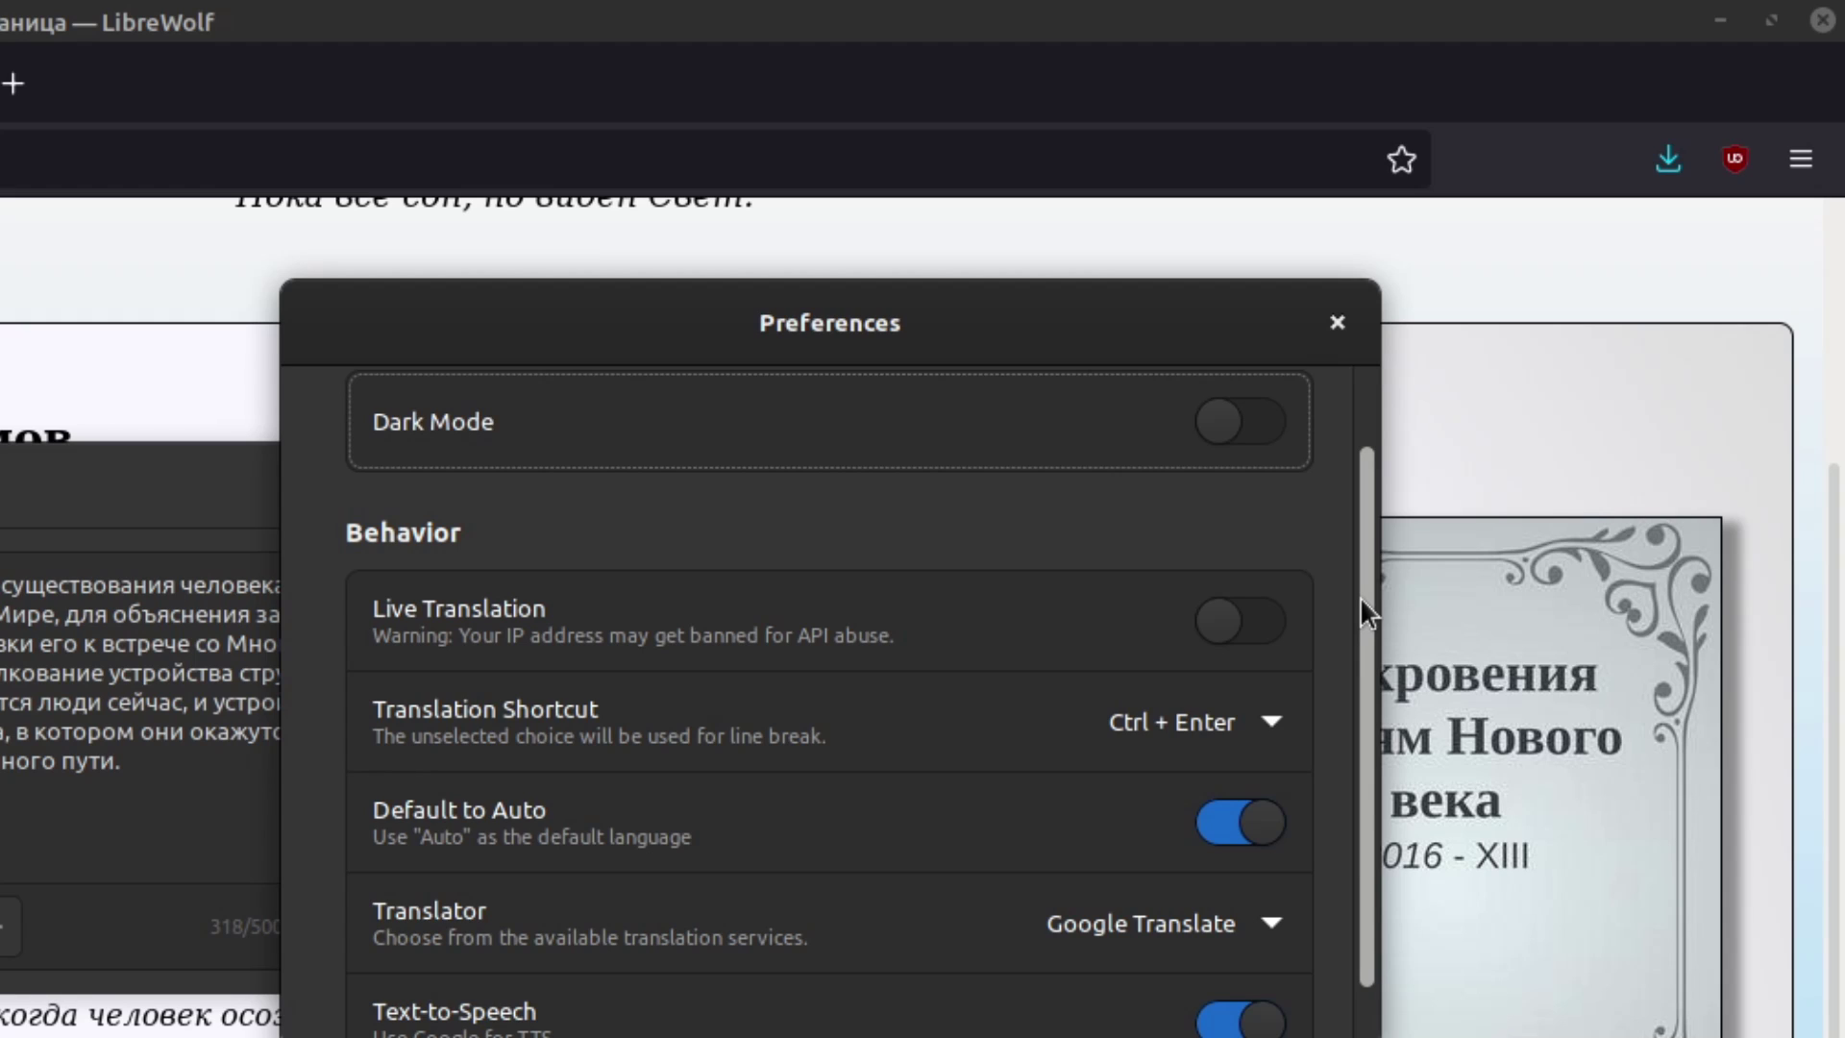
{"action": "left_click_drag", "start_coordinate": [1195, 377], "coordinate": [1084, 731]}
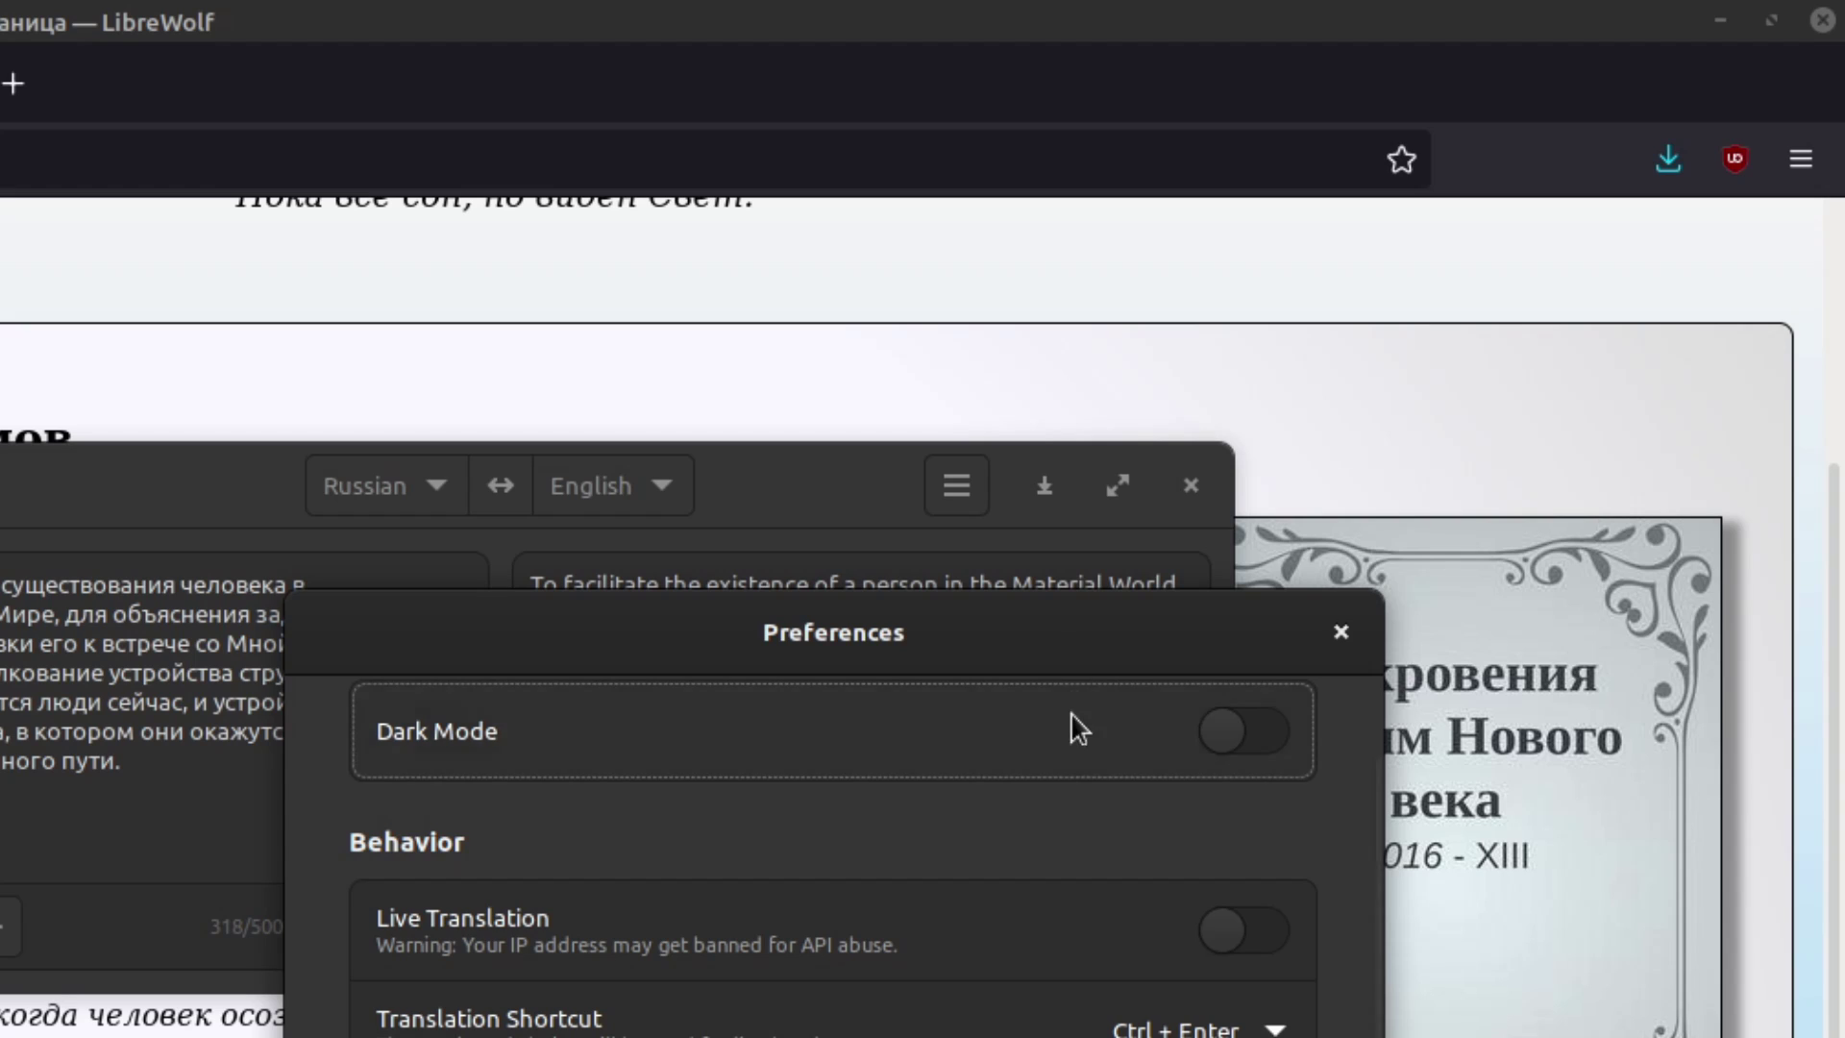
{"action": "left_click_drag", "start_coordinate": [1112, 650], "coordinate": [836, 583]}
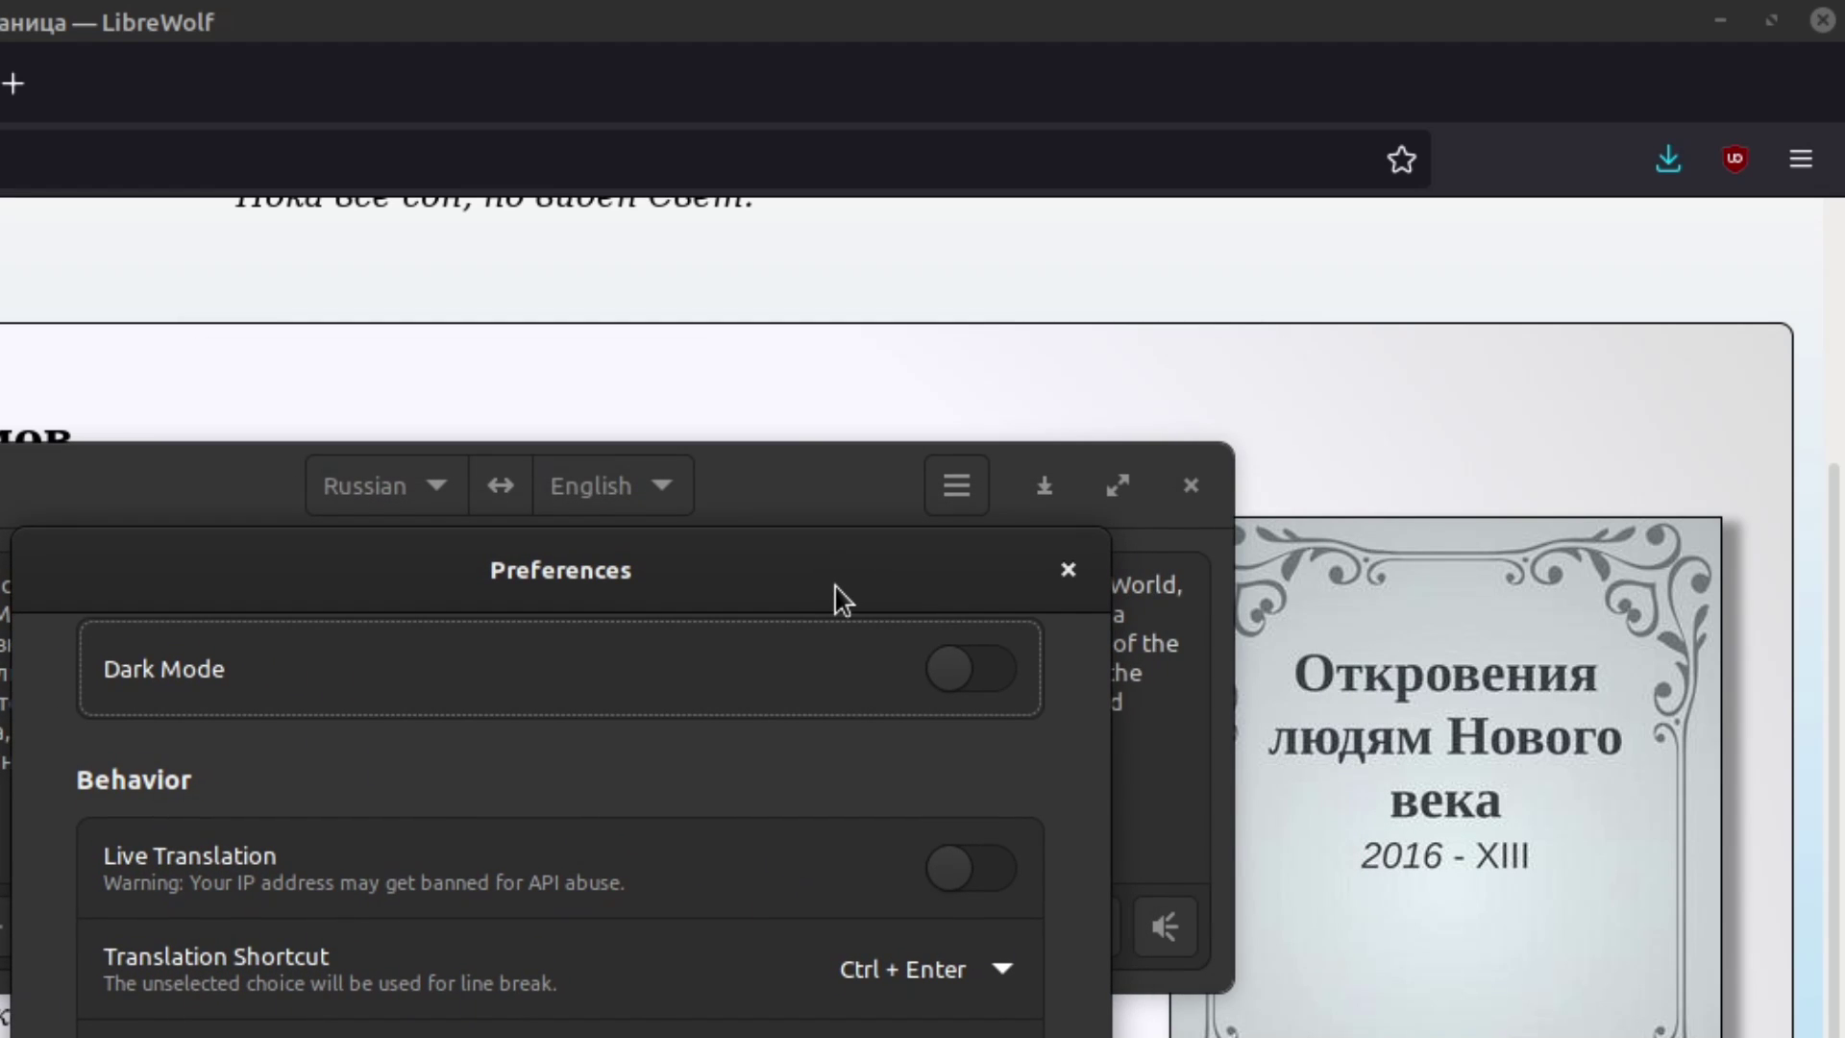